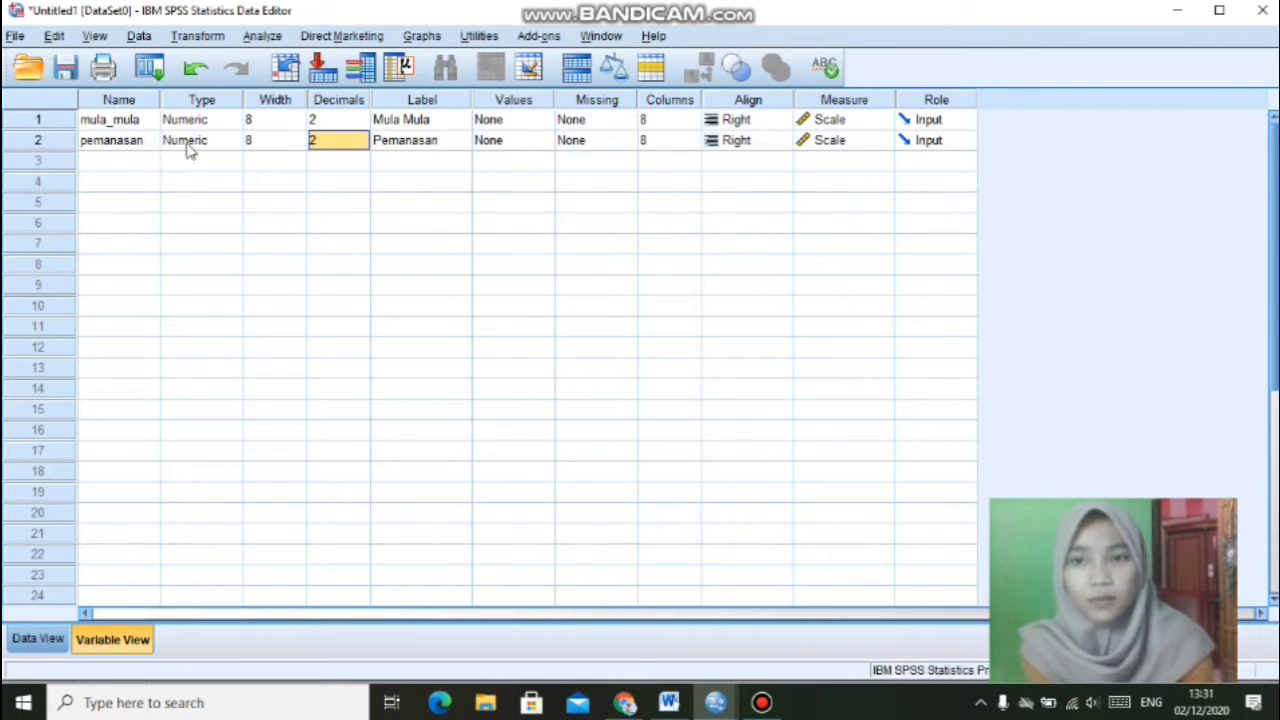
Step: Check the mula_mula and pemanasan variables and their data against the pH emulsi table in the Word document, returning to SPSS
left_click(343, 140)
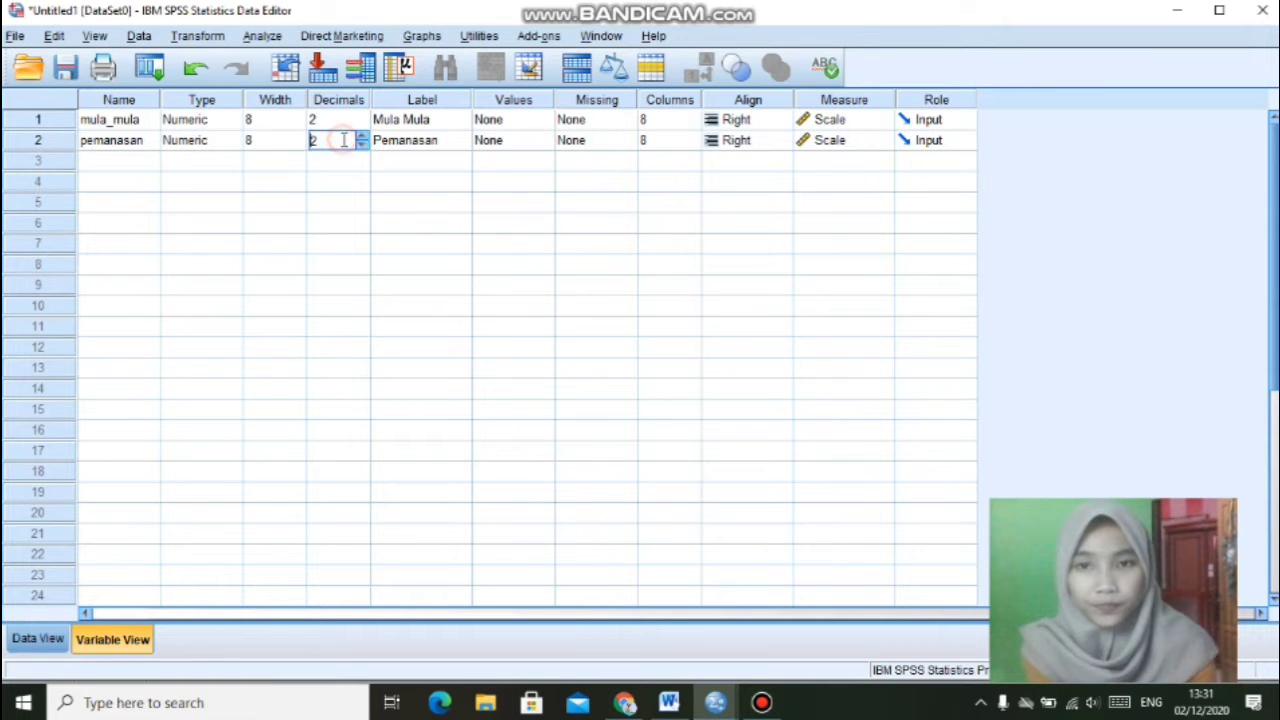
left_click(45, 640)
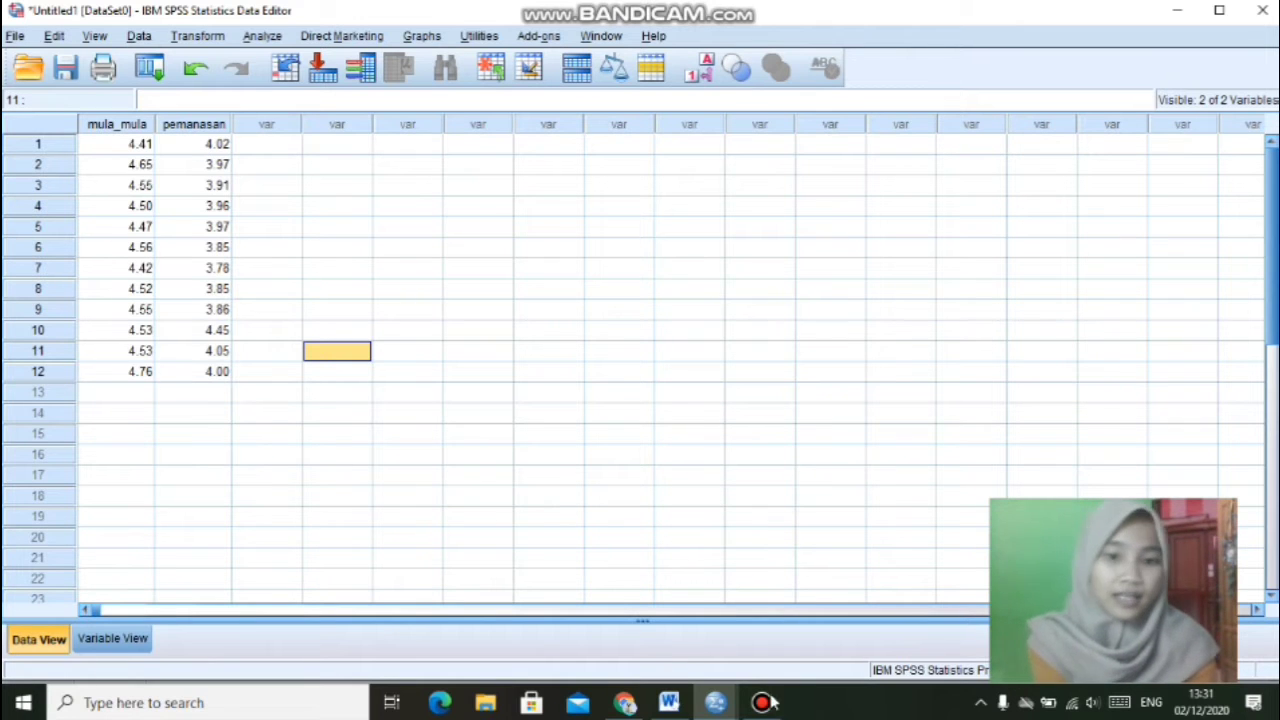
left_click(669, 703)
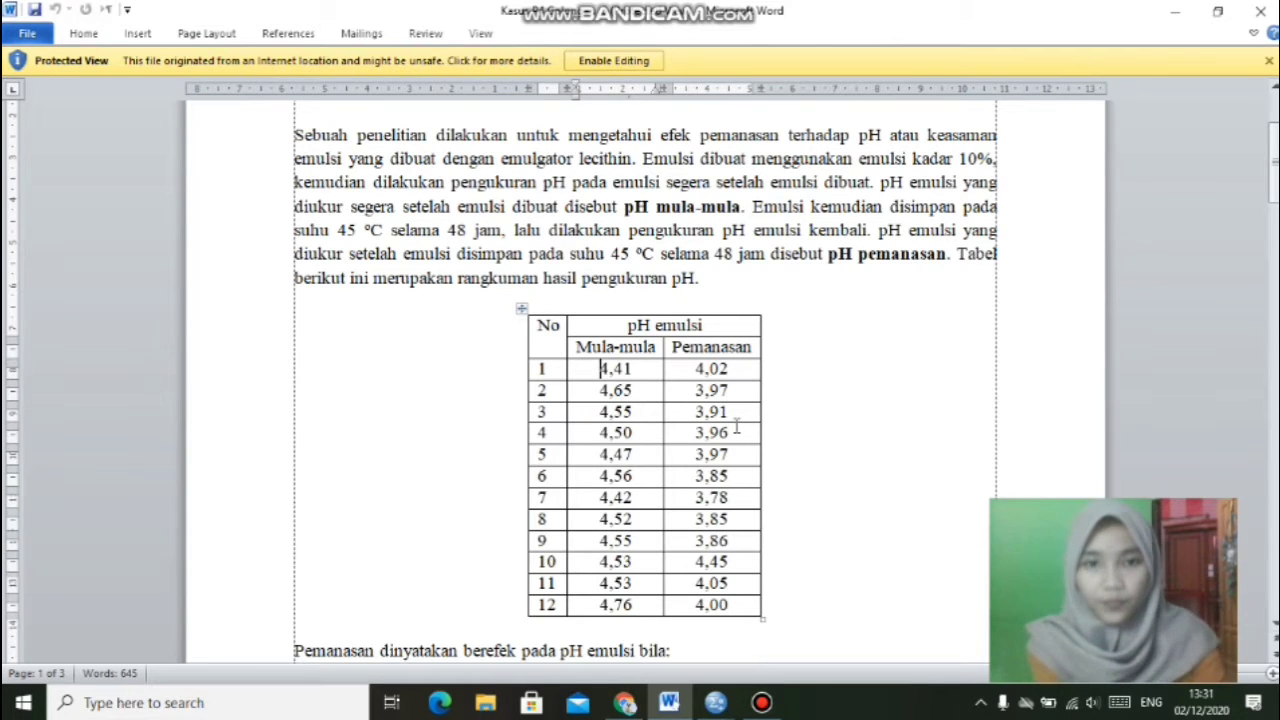
left_click(604, 371)
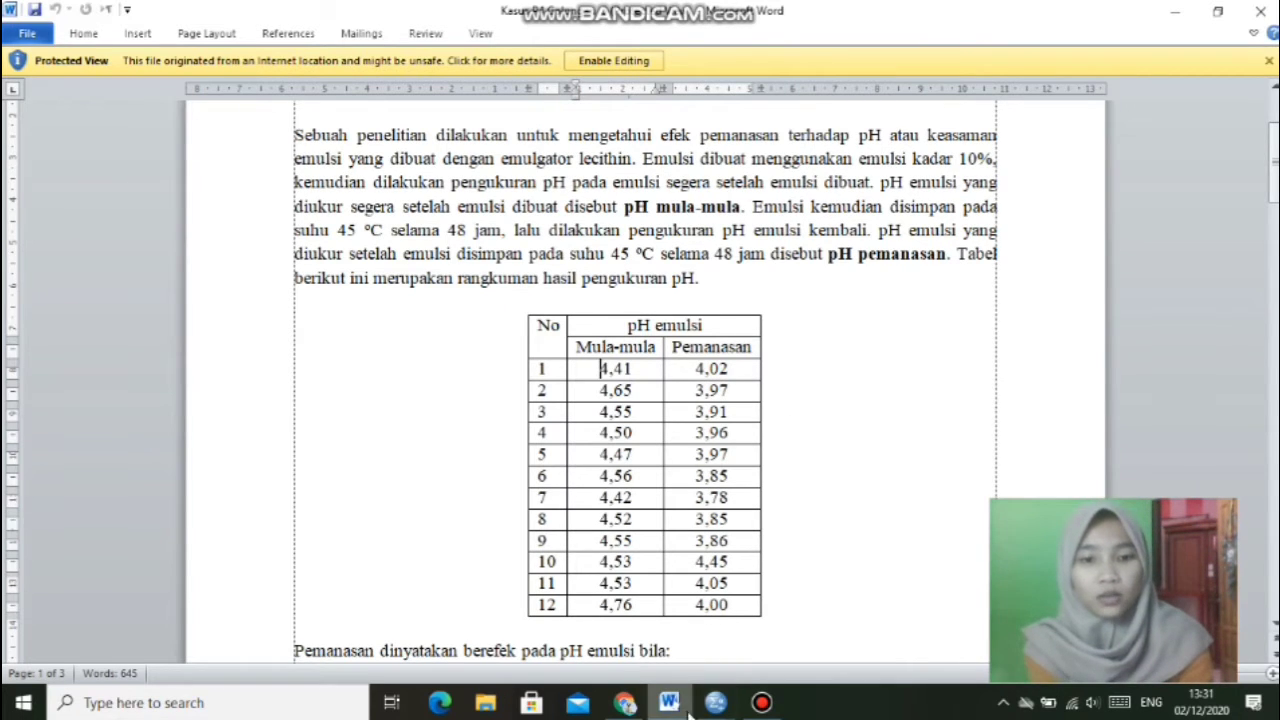
mouse_move(715, 702)
left_click(672, 659)
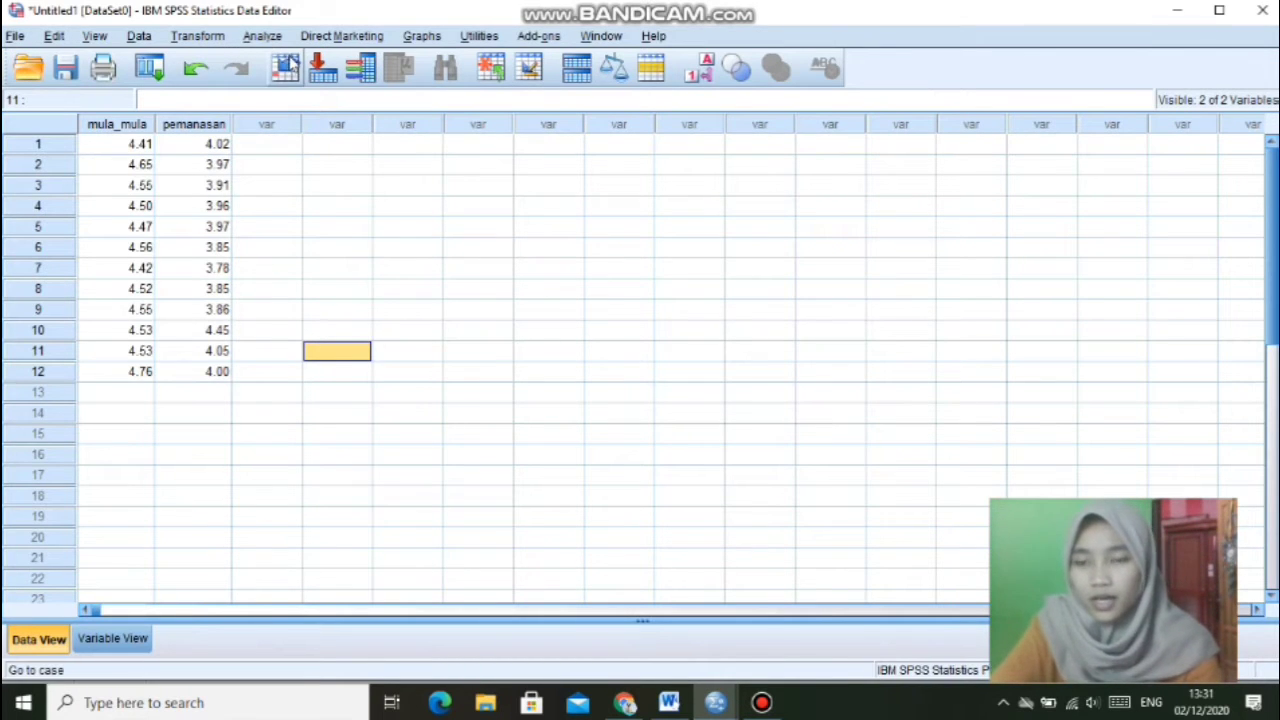
Step: Open the Explore analysis with Mula Mula and Pemanasan as dependent variables and display only plots
left_click(262, 36)
mouse_move(318, 82)
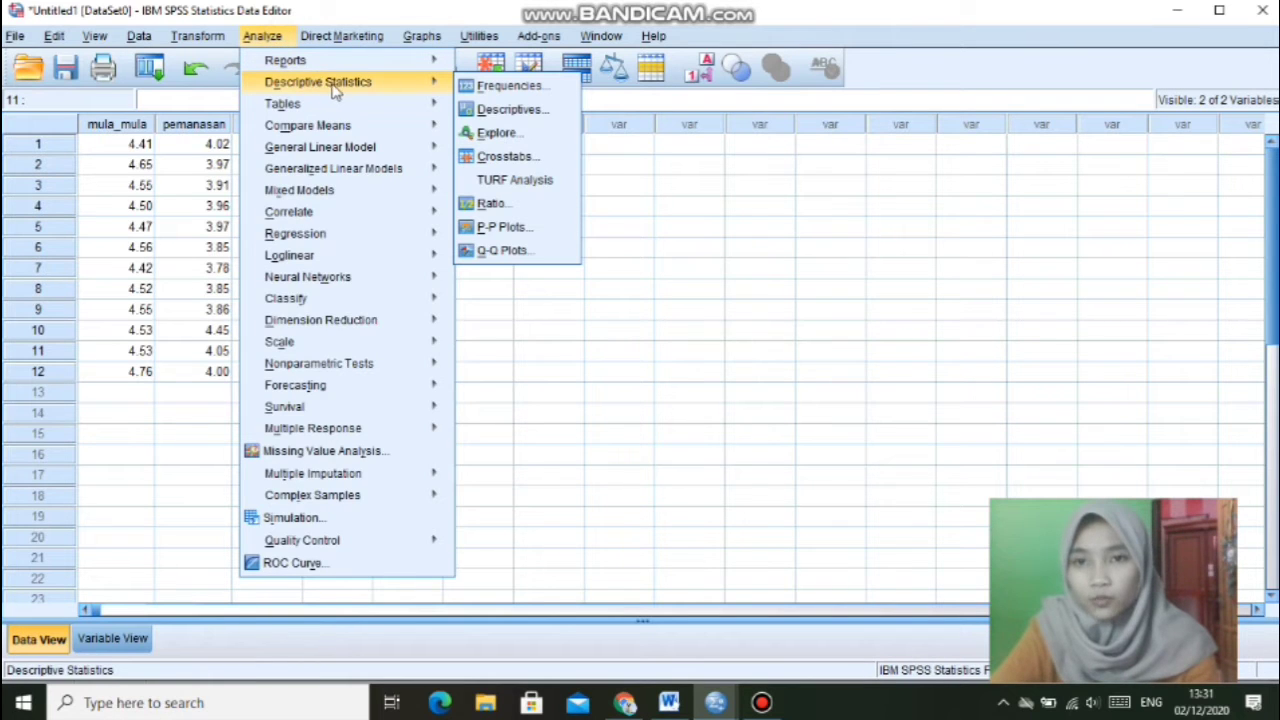
left_click(531, 141)
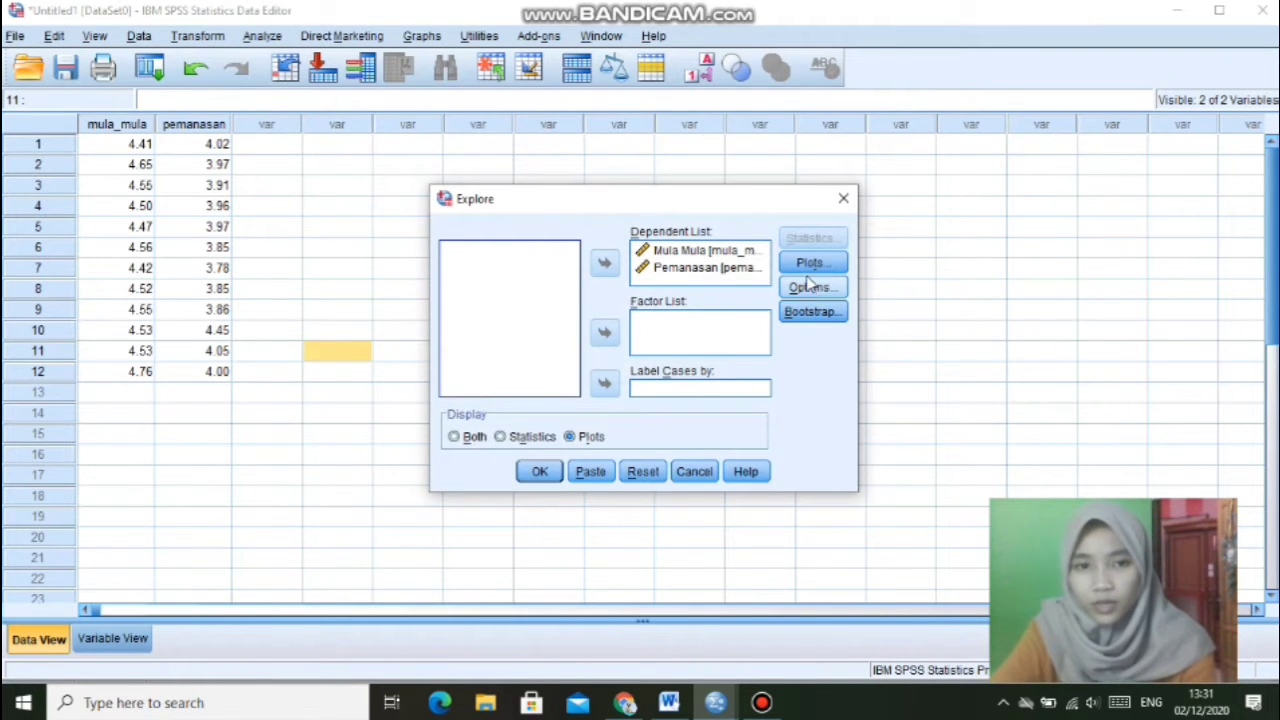
left_click(573, 439)
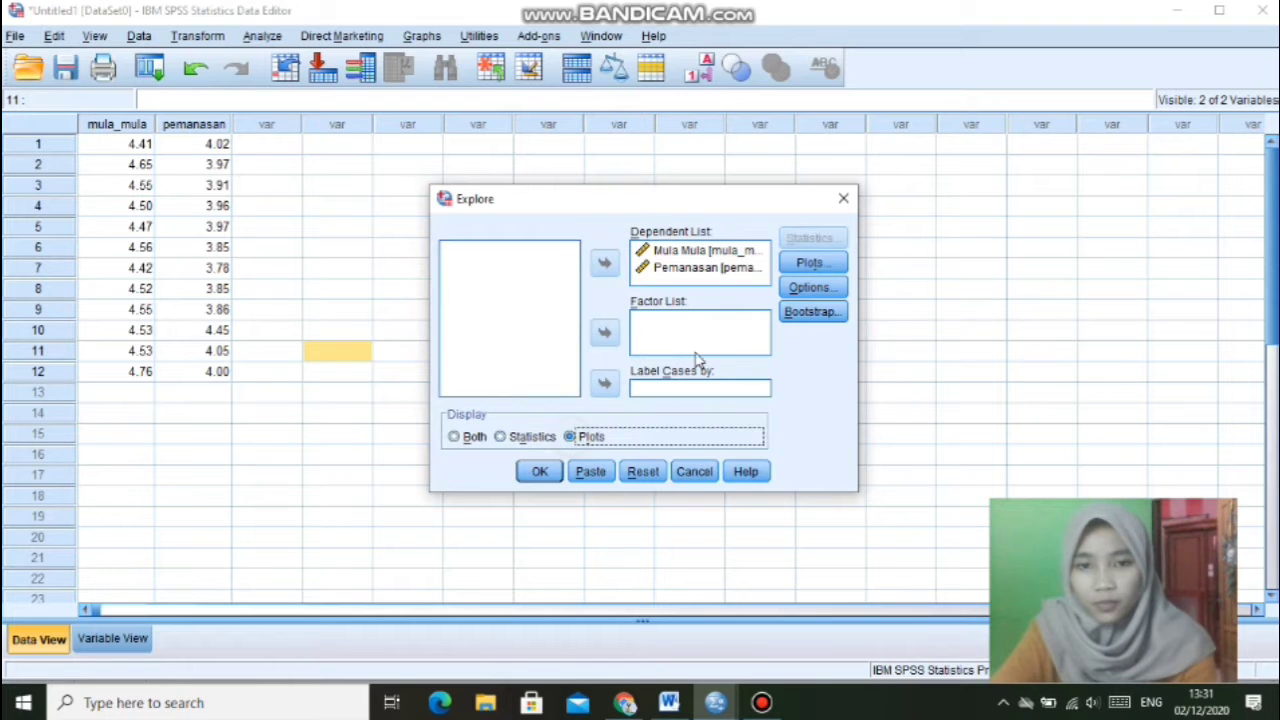
Step: Include normality plots with tests, without boxplots or descriptive plots, and run the Explore analysis
left_click(810, 262)
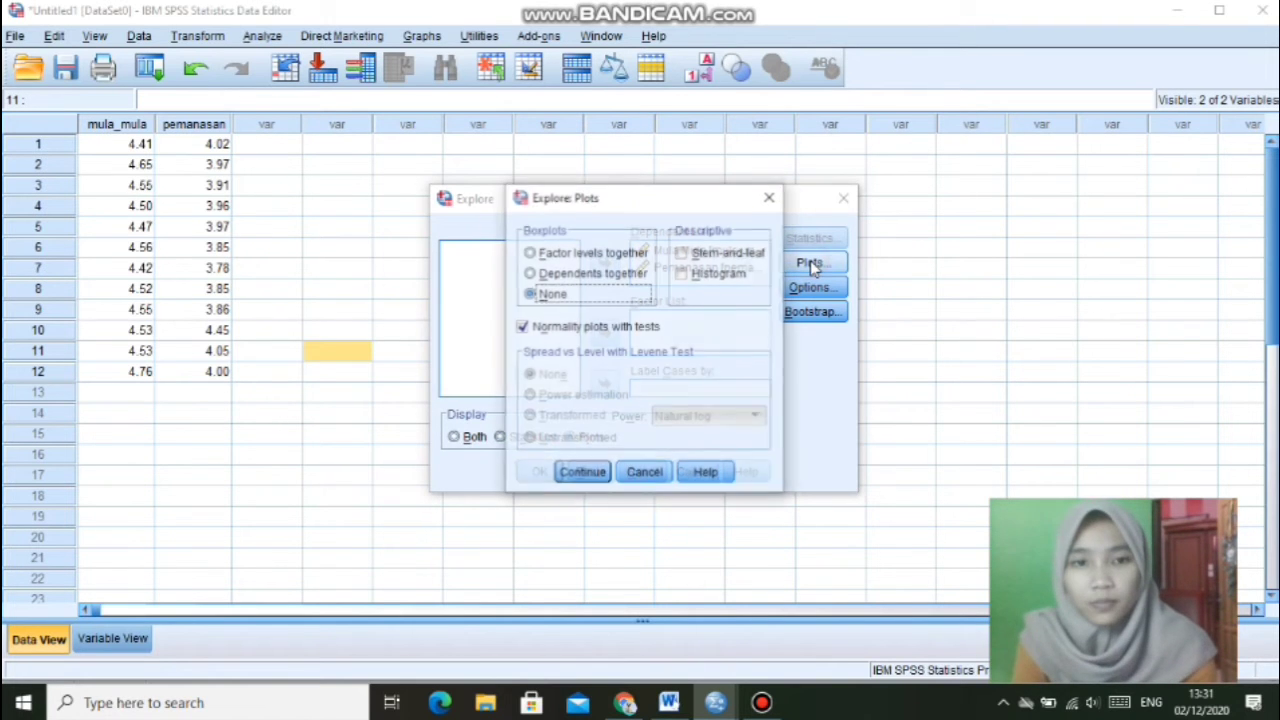
left_click(527, 331)
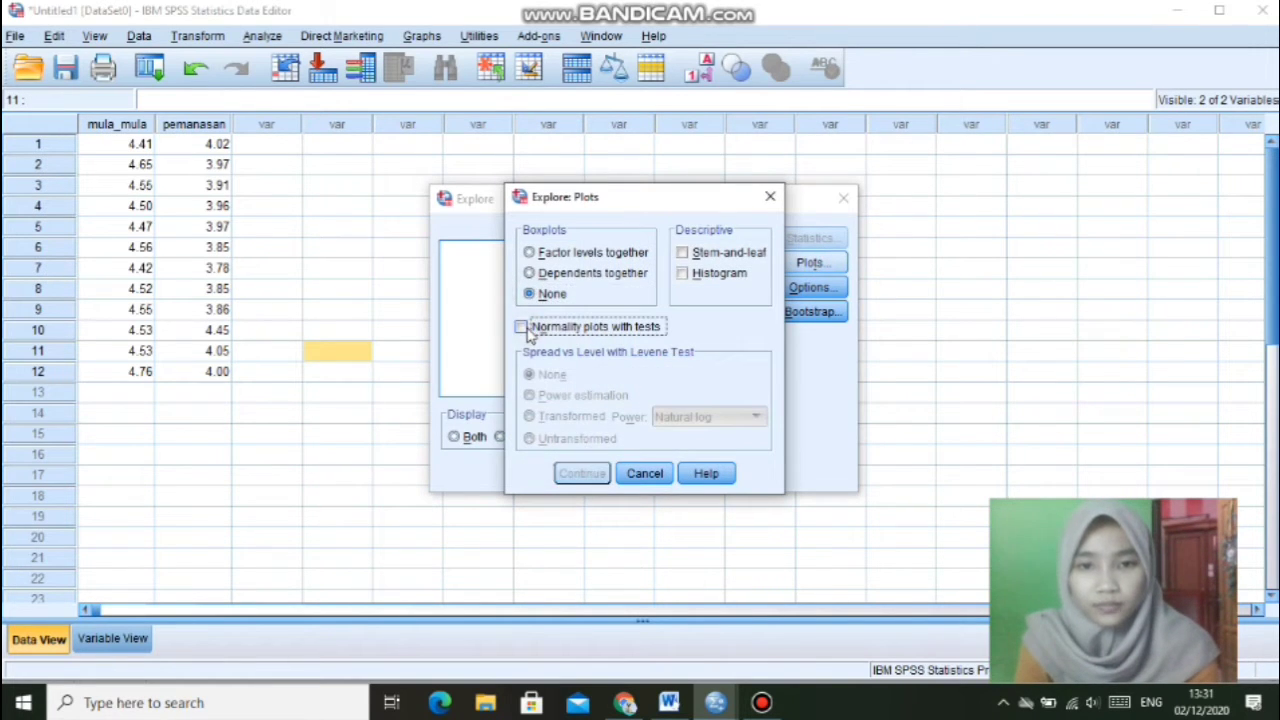
left_click(527, 331)
left_click(583, 474)
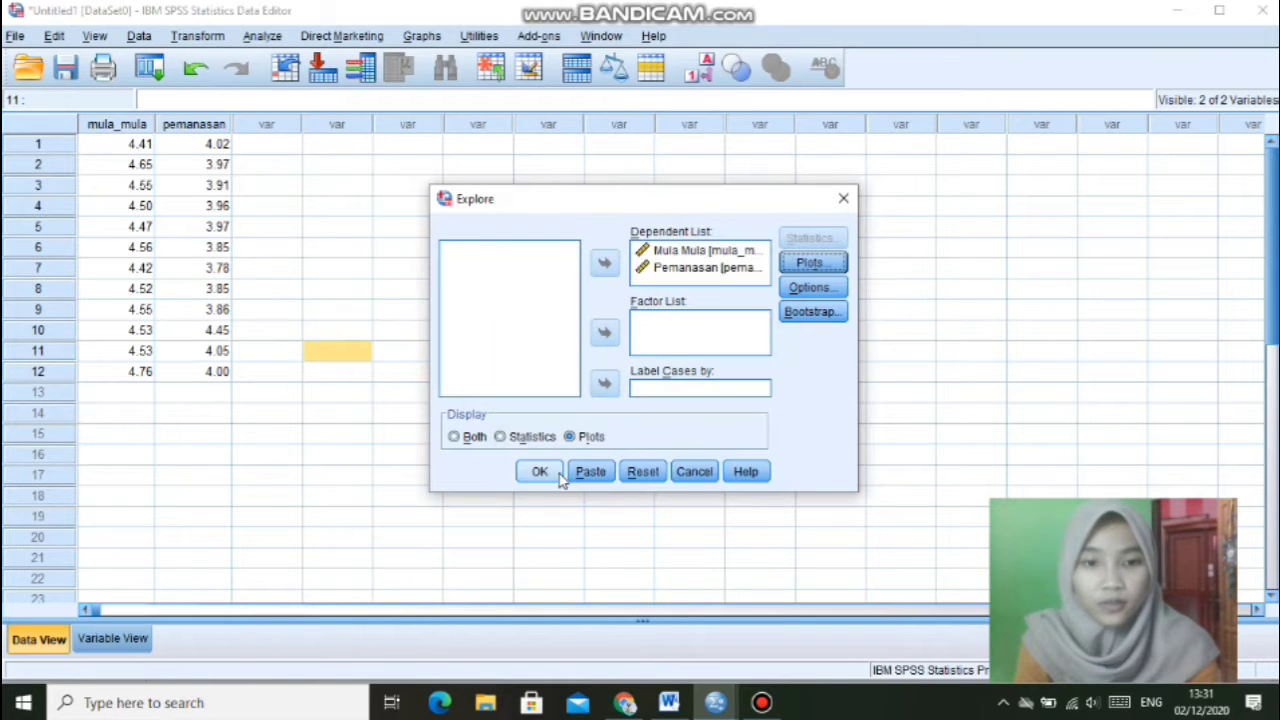
left_click(558, 476)
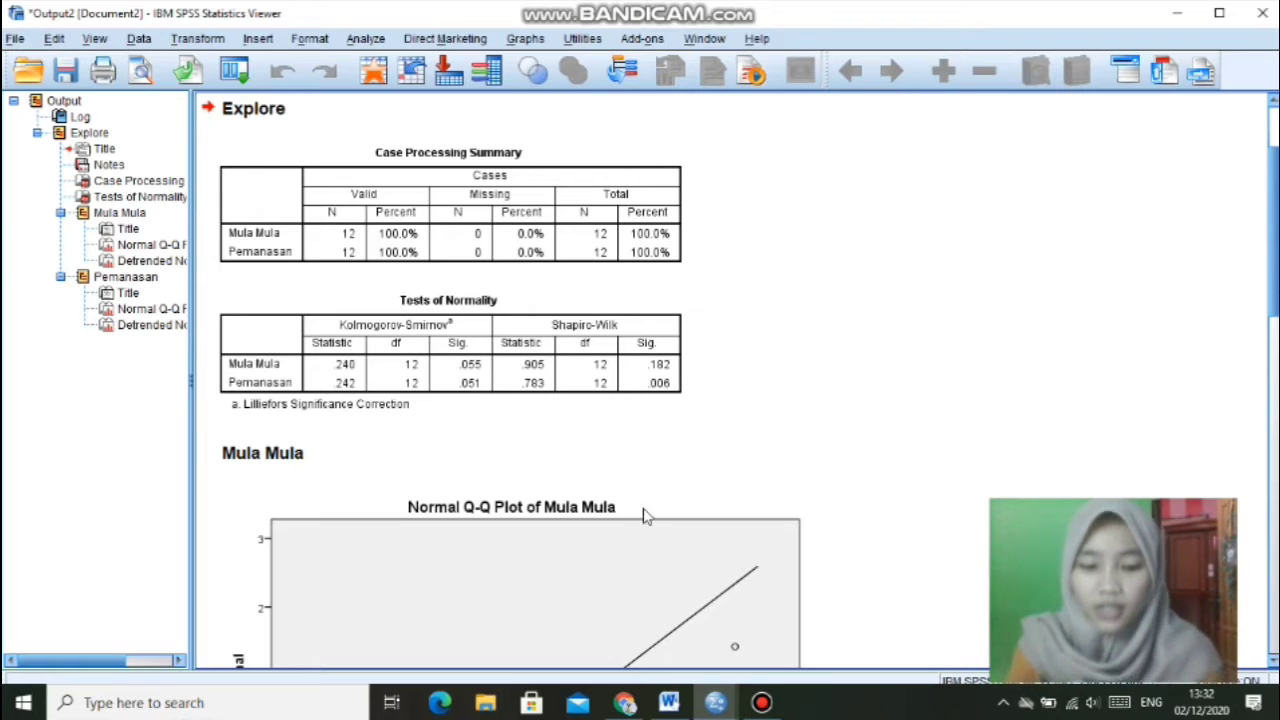
Step: Examine the Shapiro-Wilk significance values for Mula Mula and Pemanasan in the Tests of Normality table
left_click(654, 390)
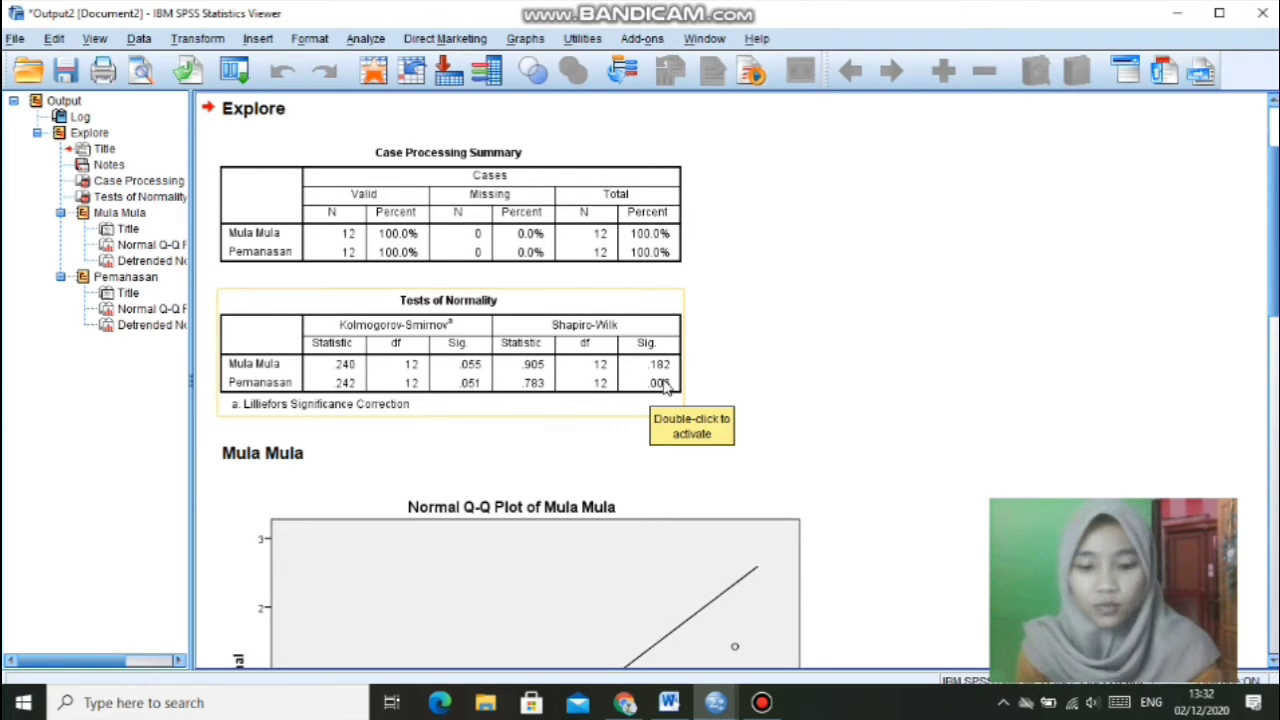
left_click(706, 392)
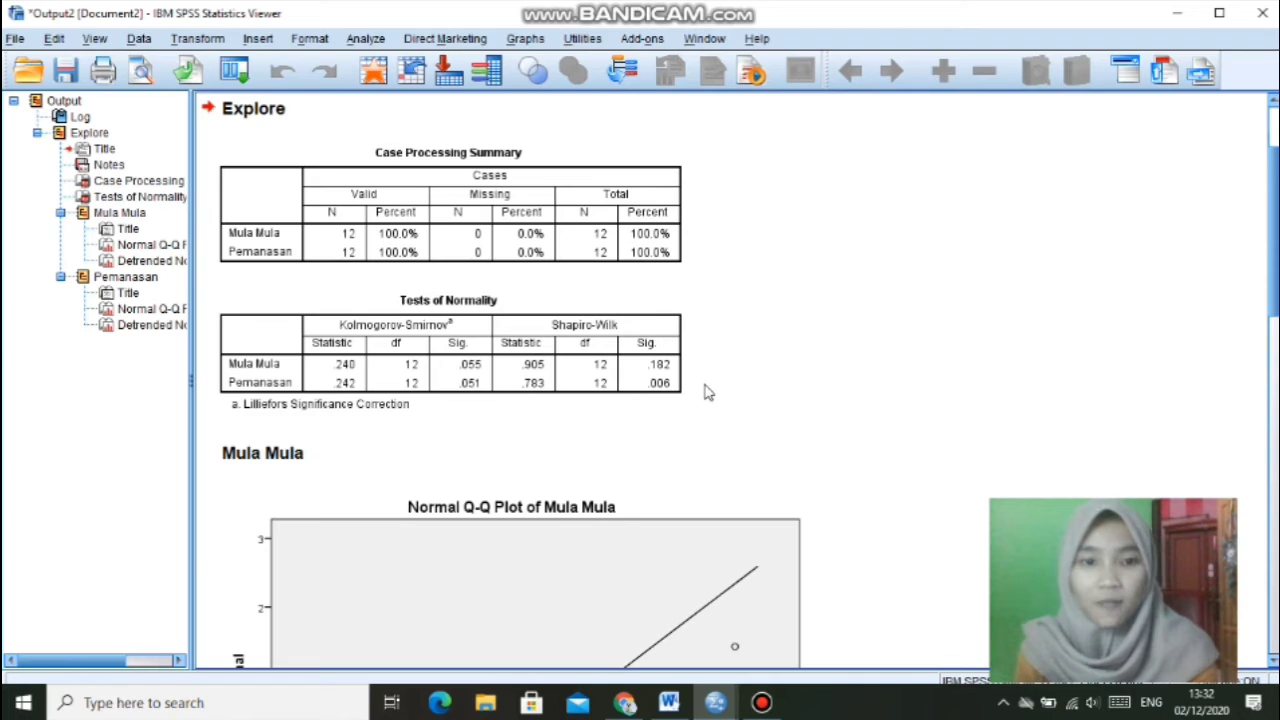
left_click(662, 390)
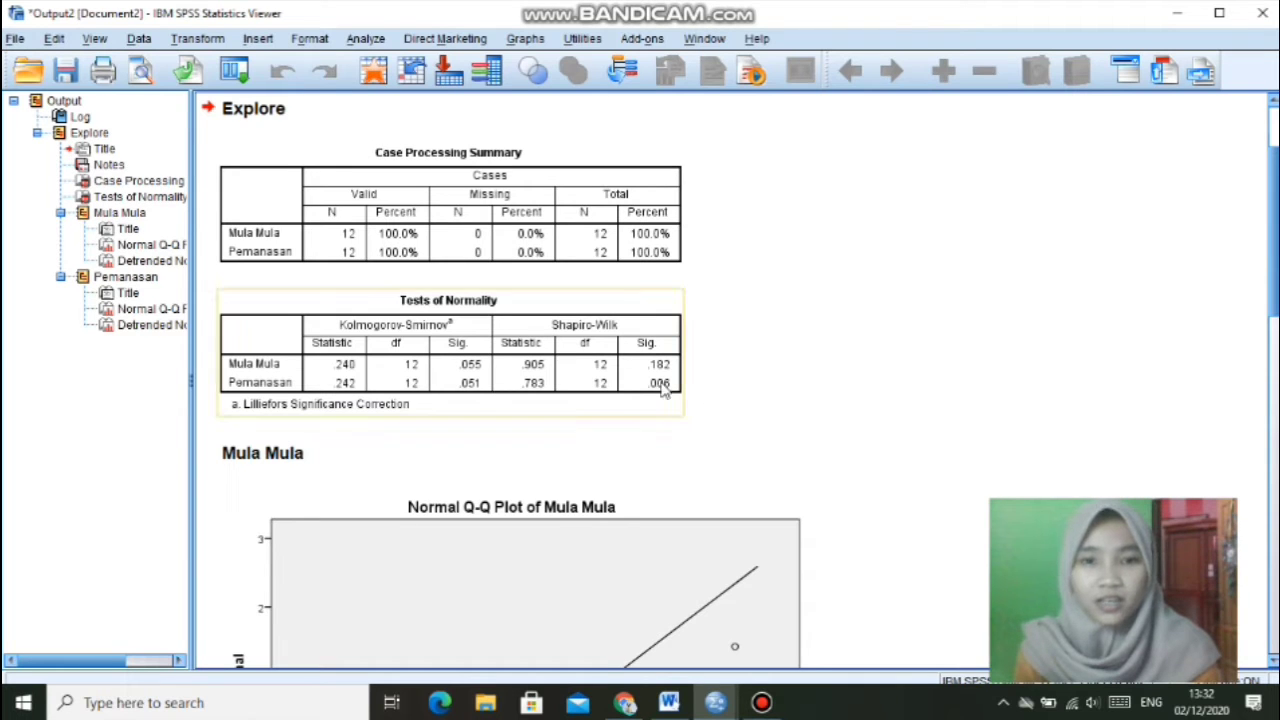
left_click(716, 361)
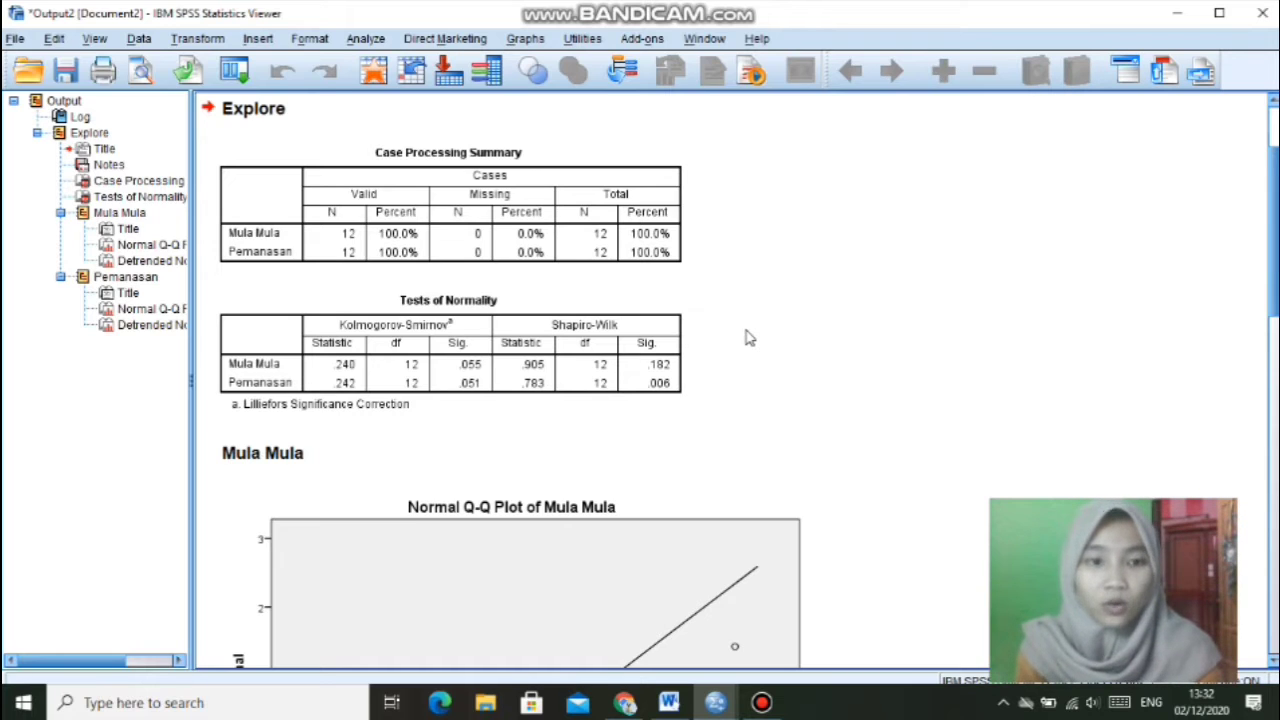
left_click(668, 381)
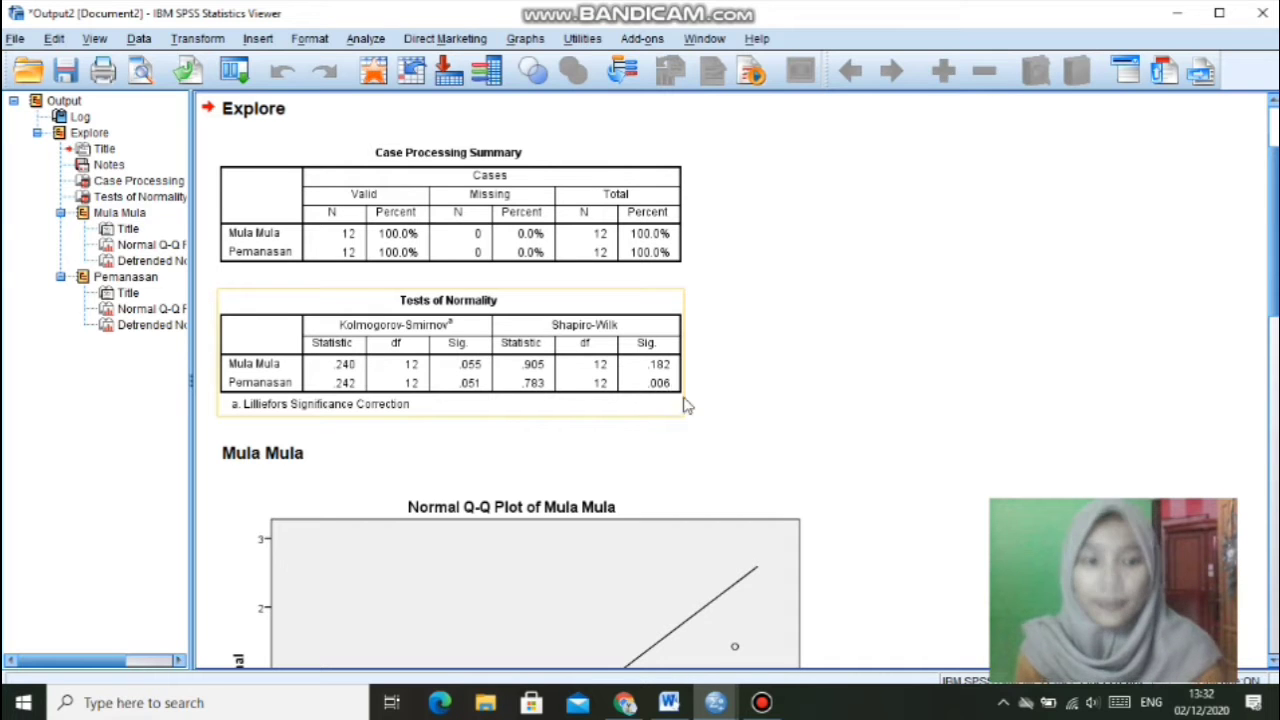
left_click(613, 645)
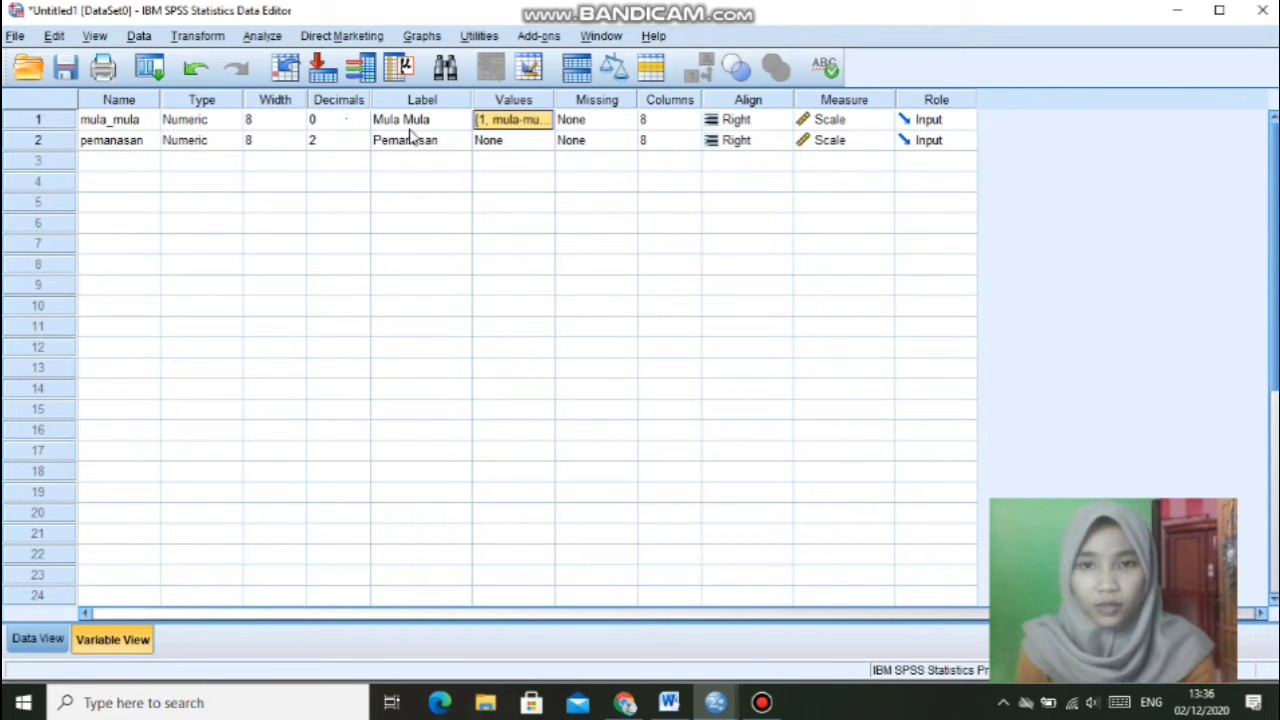
Step: Review the value labels of the mula_mula variable and inspect the data grouped by codes 1 and 2
left_click(542, 120)
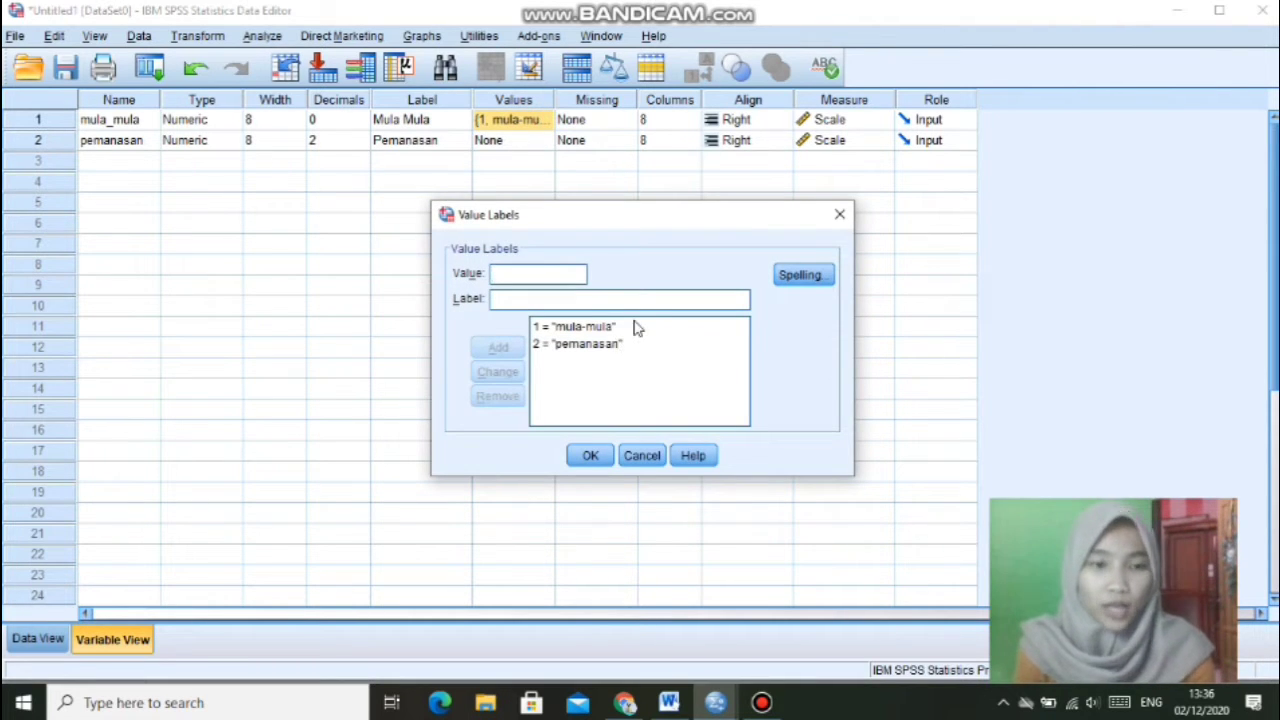
left_click(590, 456)
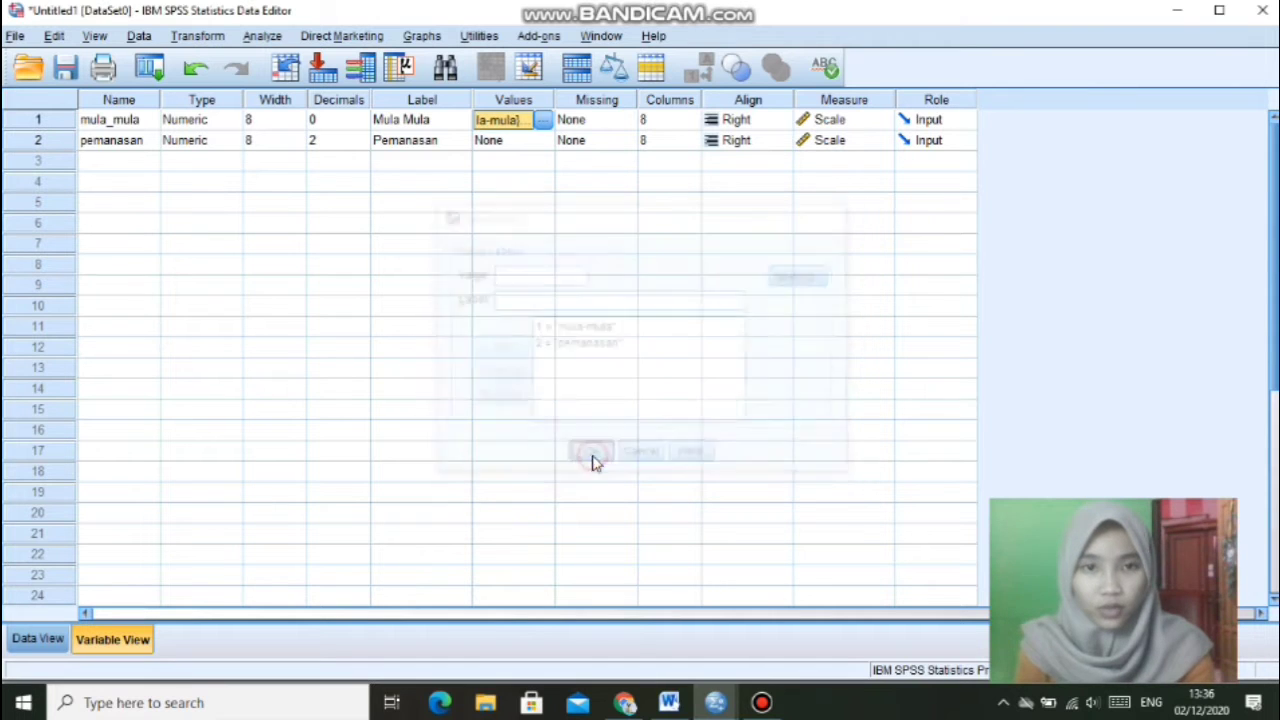
left_click(112, 146)
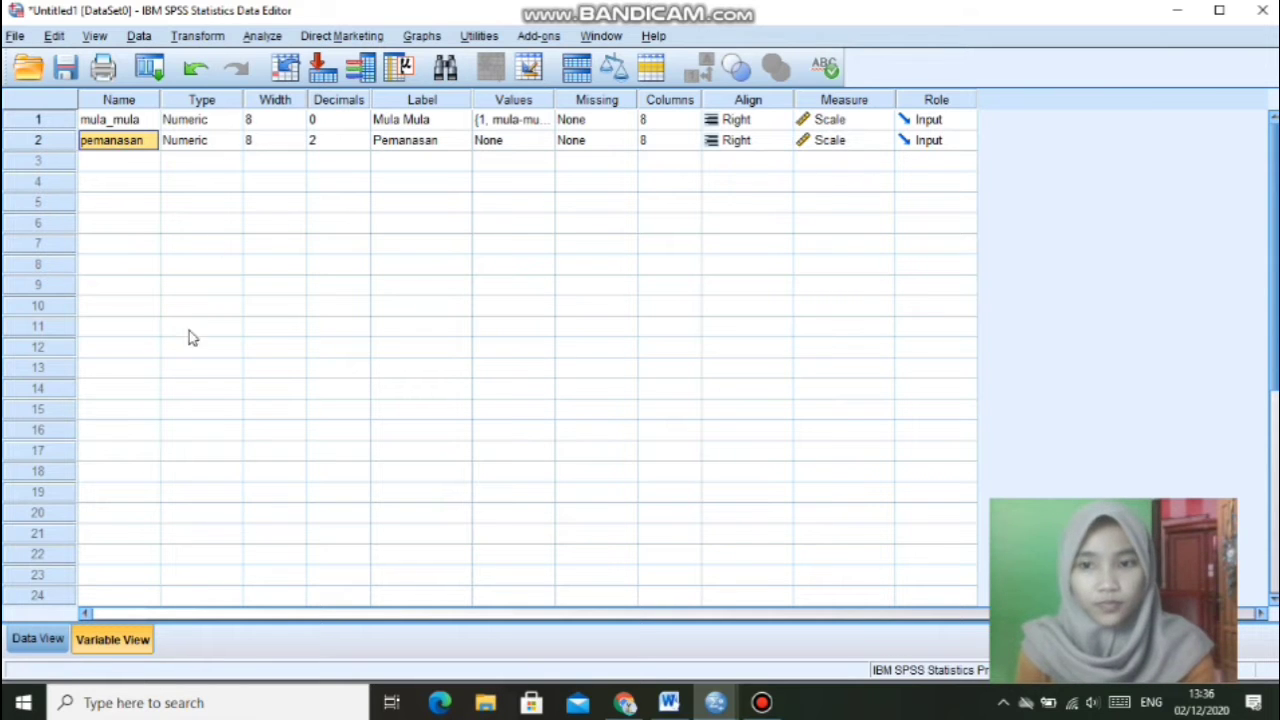
left_click(40, 640)
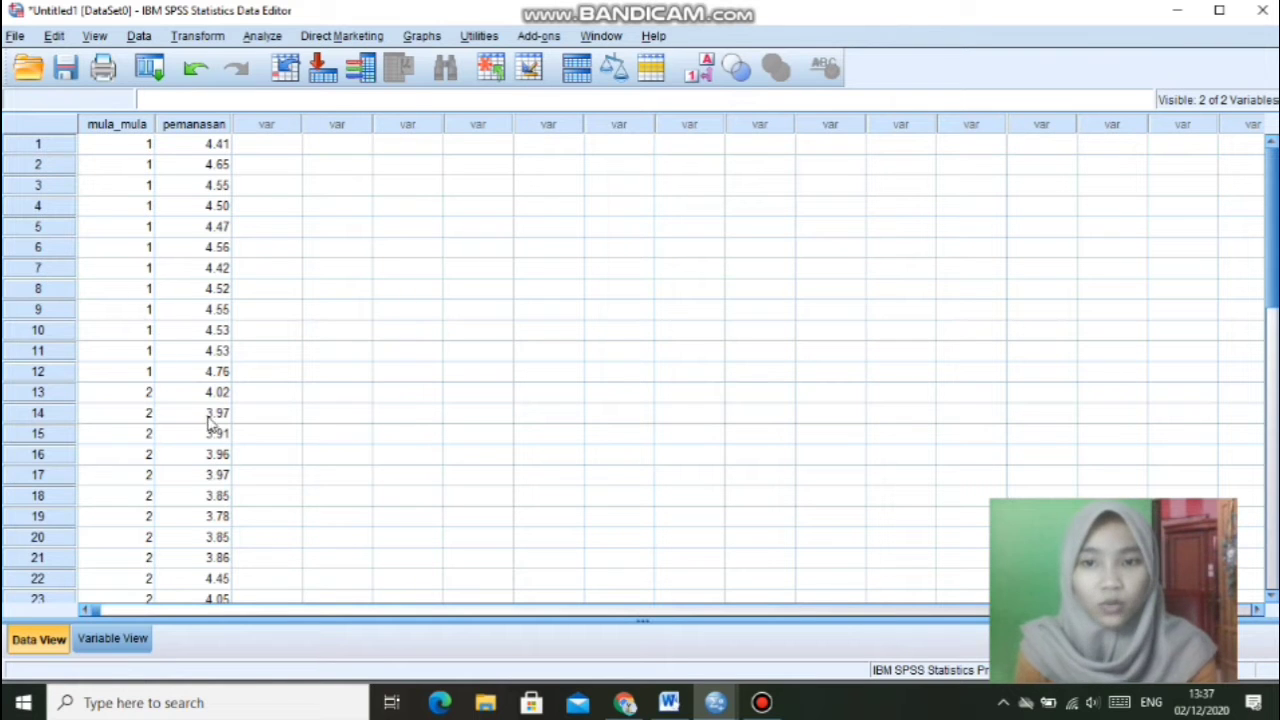
Step: Set up Explore with Pemanasan as dependent and Mula Mula as factor, displaying both outputs and keeping descriptives with a 95% confidence interval
left_click(275, 40)
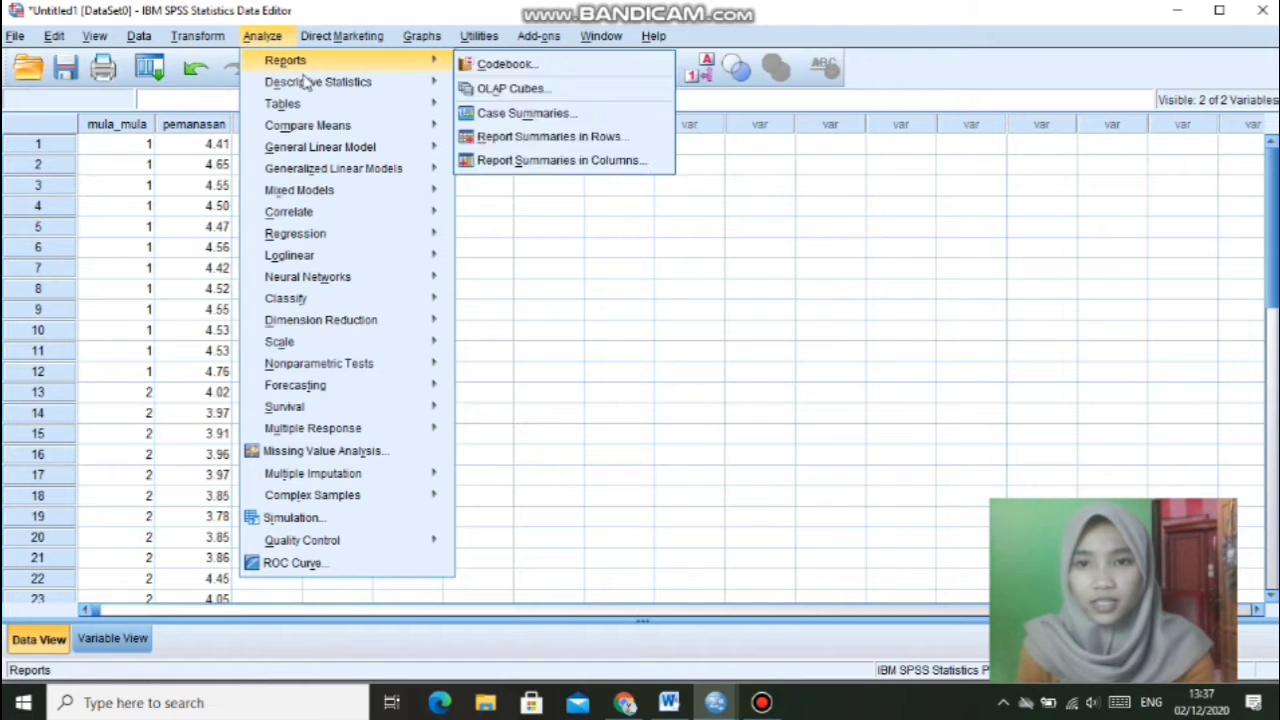
mouse_move(309, 88)
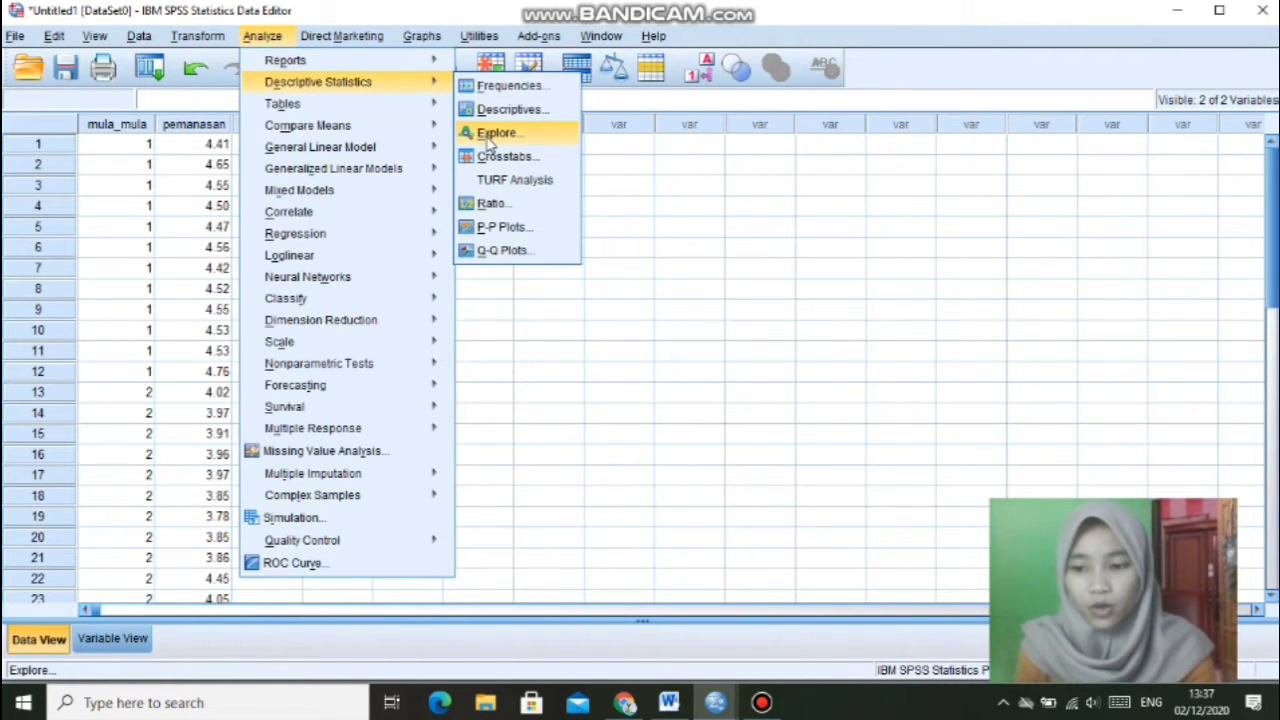
left_click(489, 140)
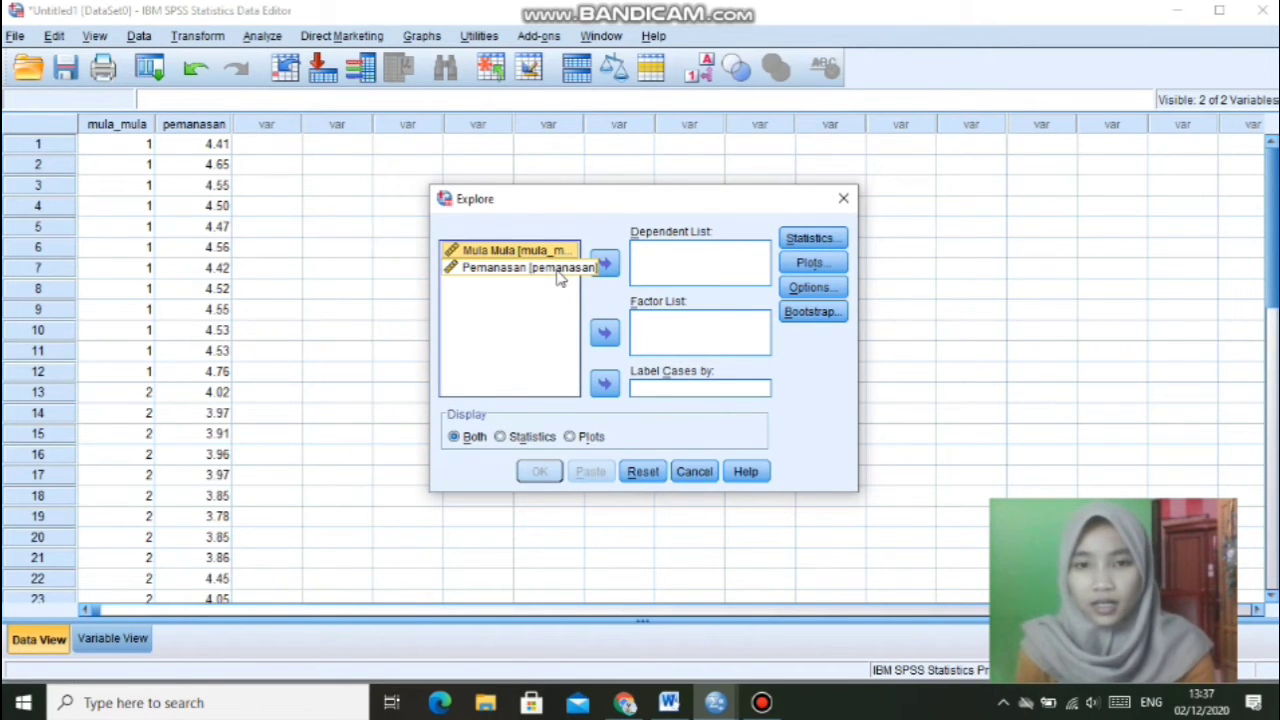
left_click(558, 268)
left_click(606, 264)
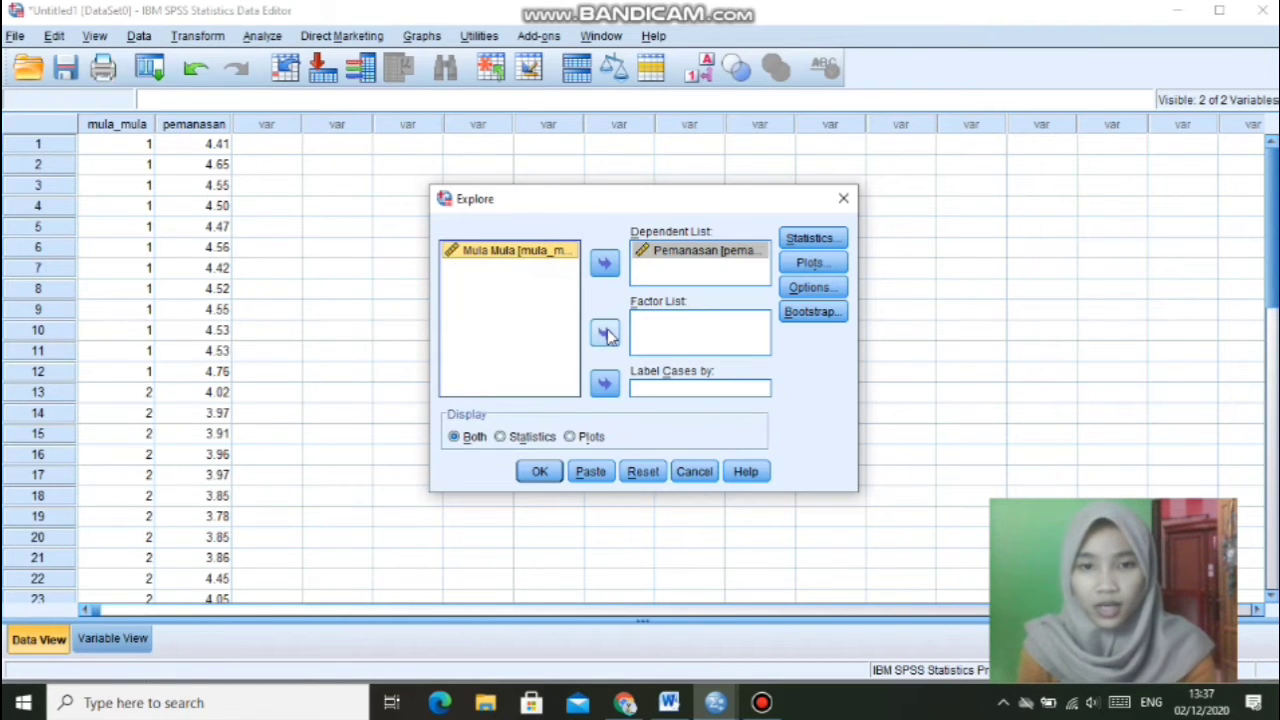
left_click(607, 336)
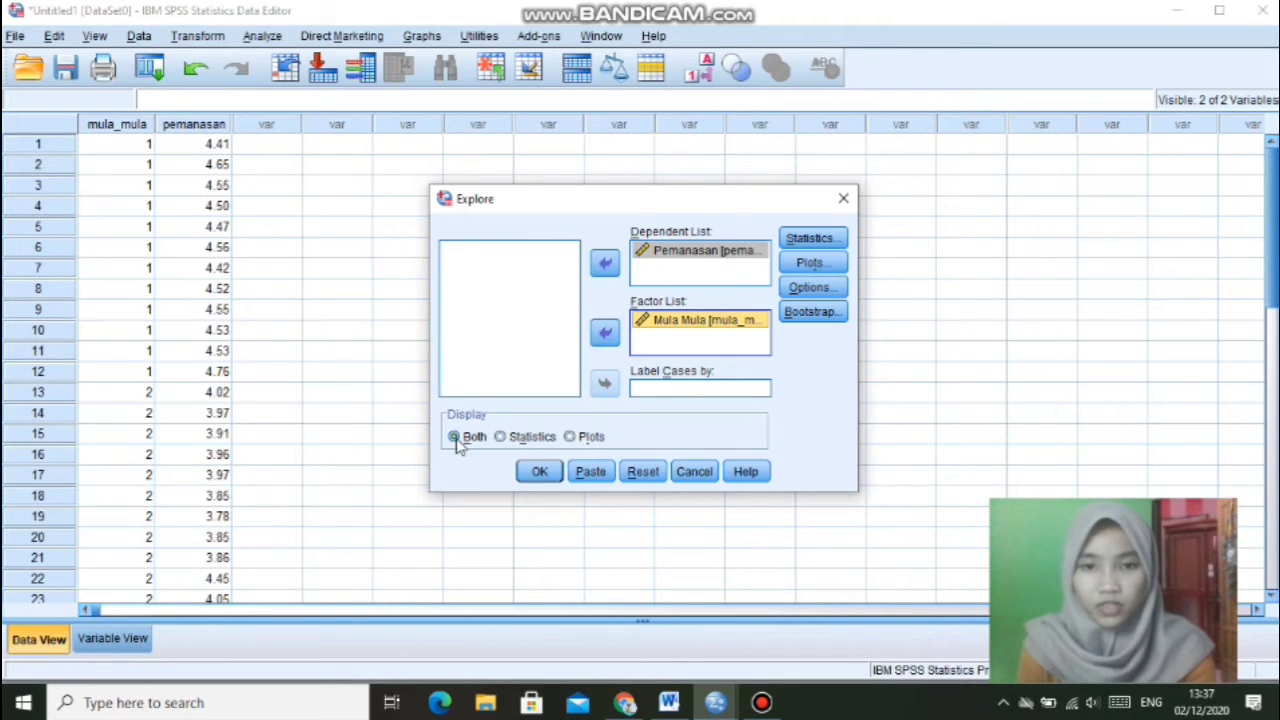
left_click(812, 240)
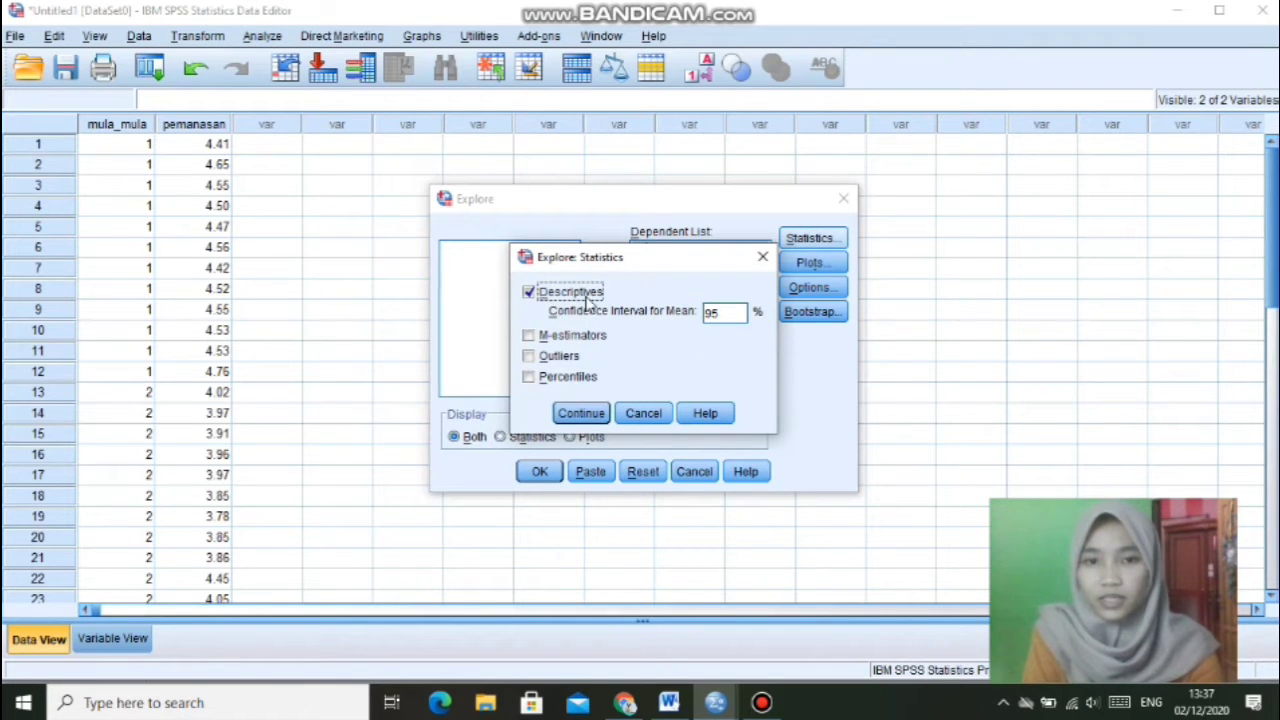
left_click(578, 412)
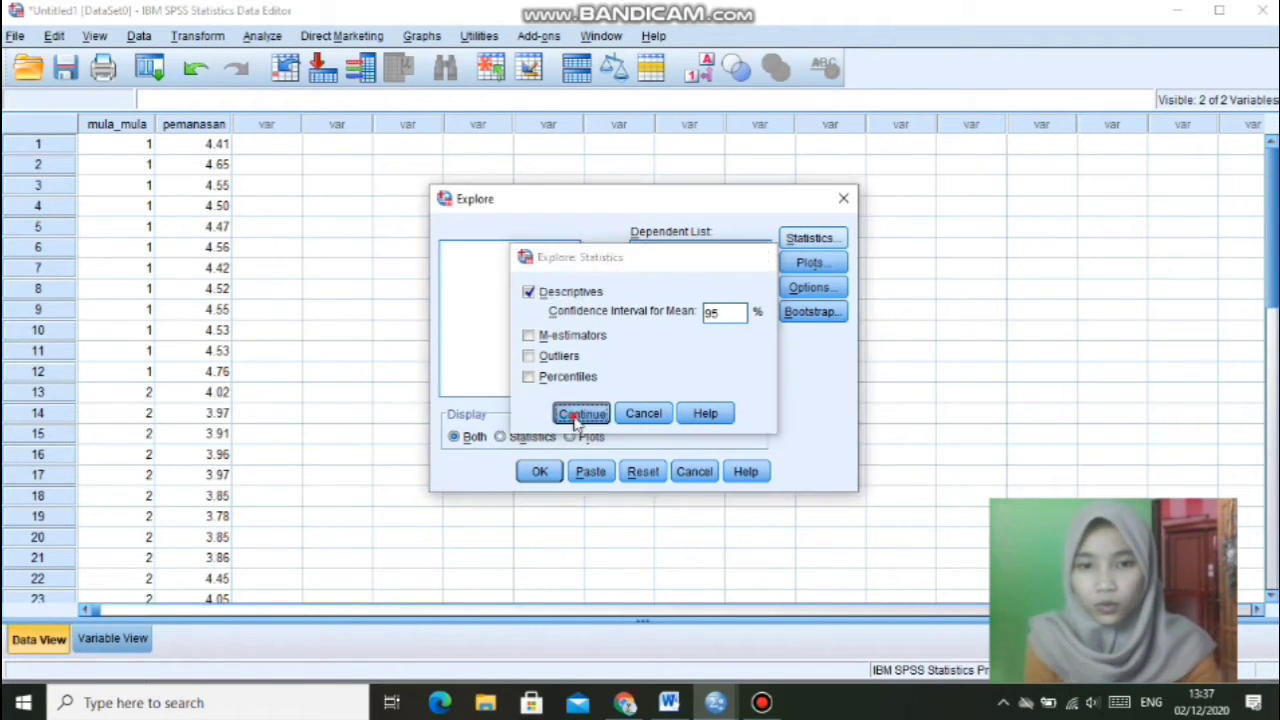
Step: Set the Explore plots to no boxplots, no stem-and-leaf and a Levene test with power estimation, and run the analysis
left_click(812, 265)
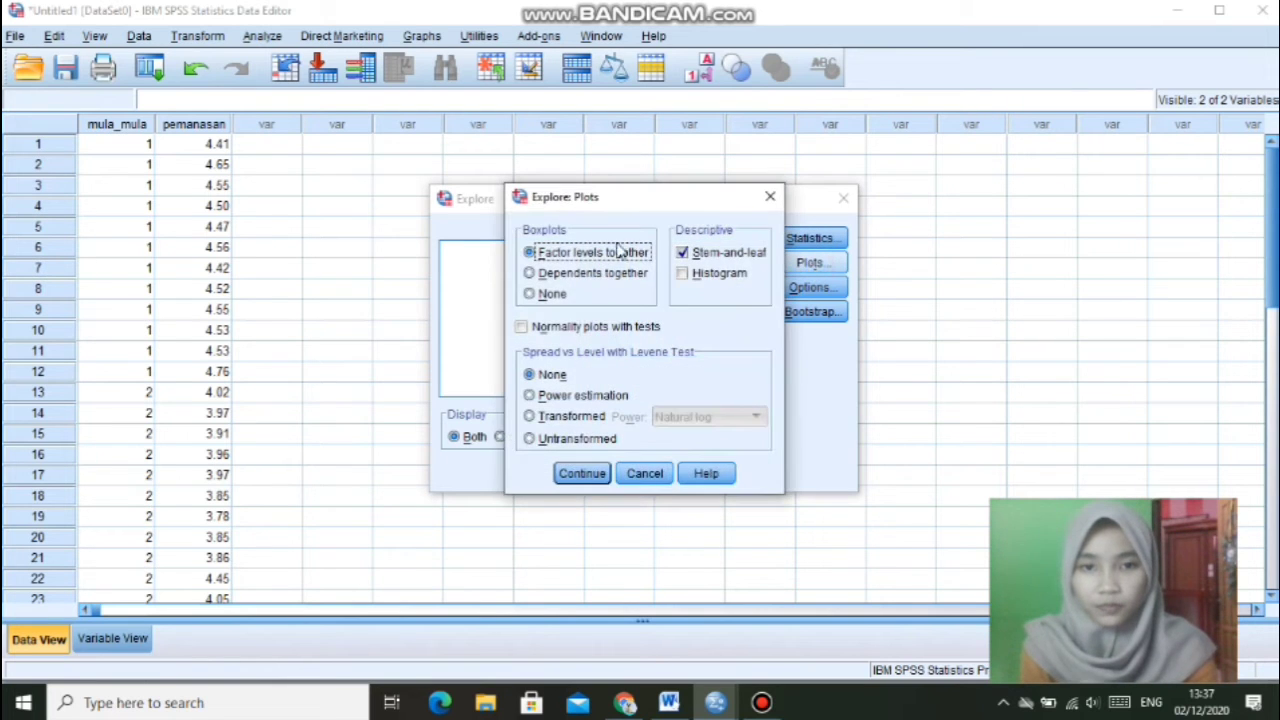
left_click(530, 294)
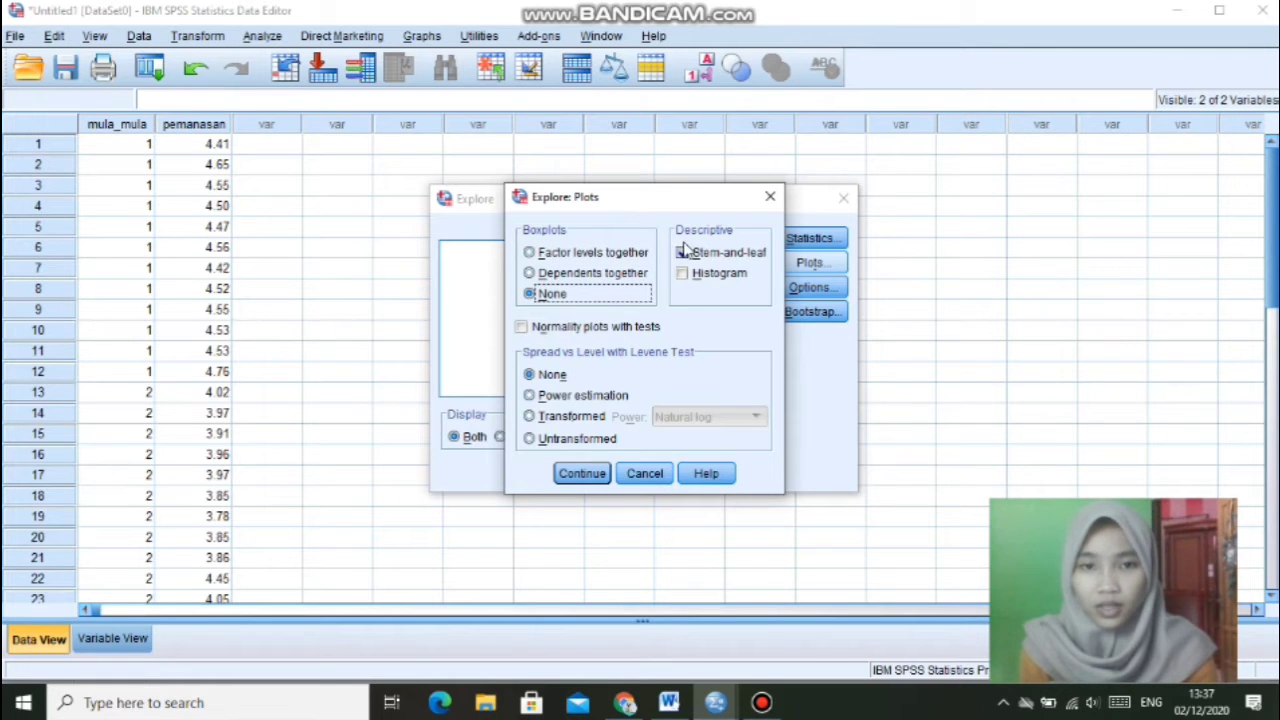
left_click(682, 252)
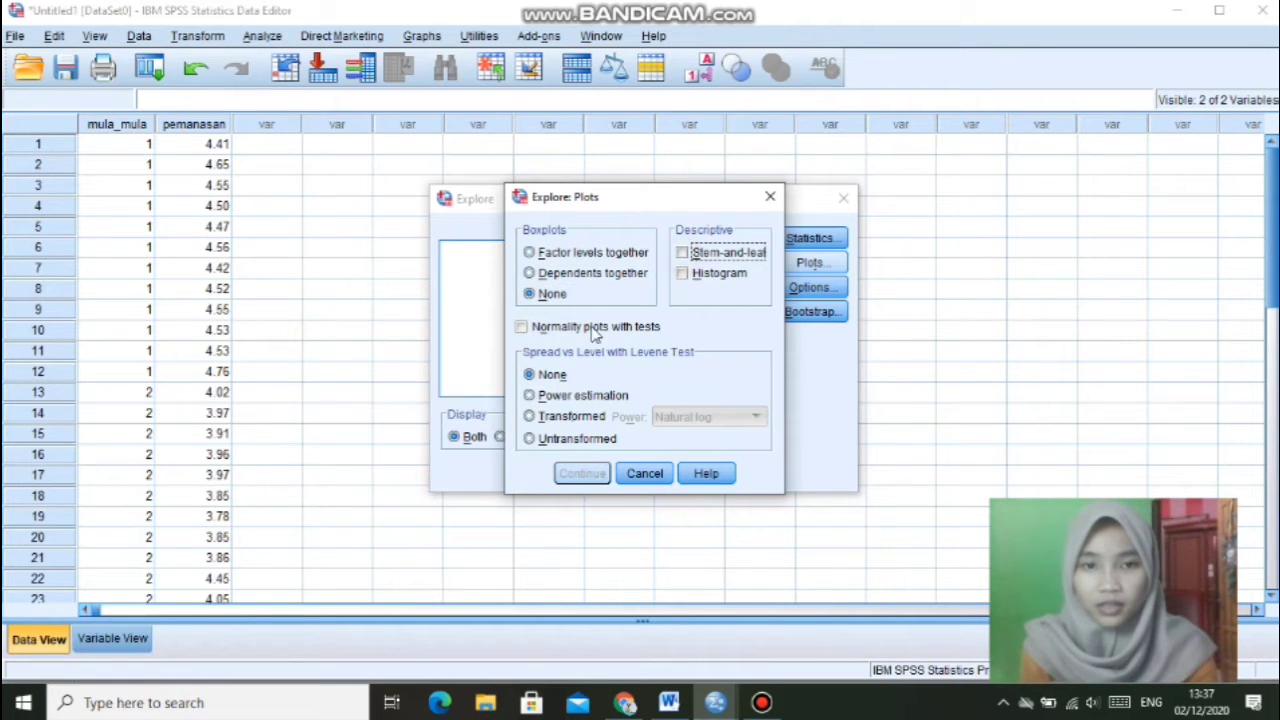
left_click(531, 397)
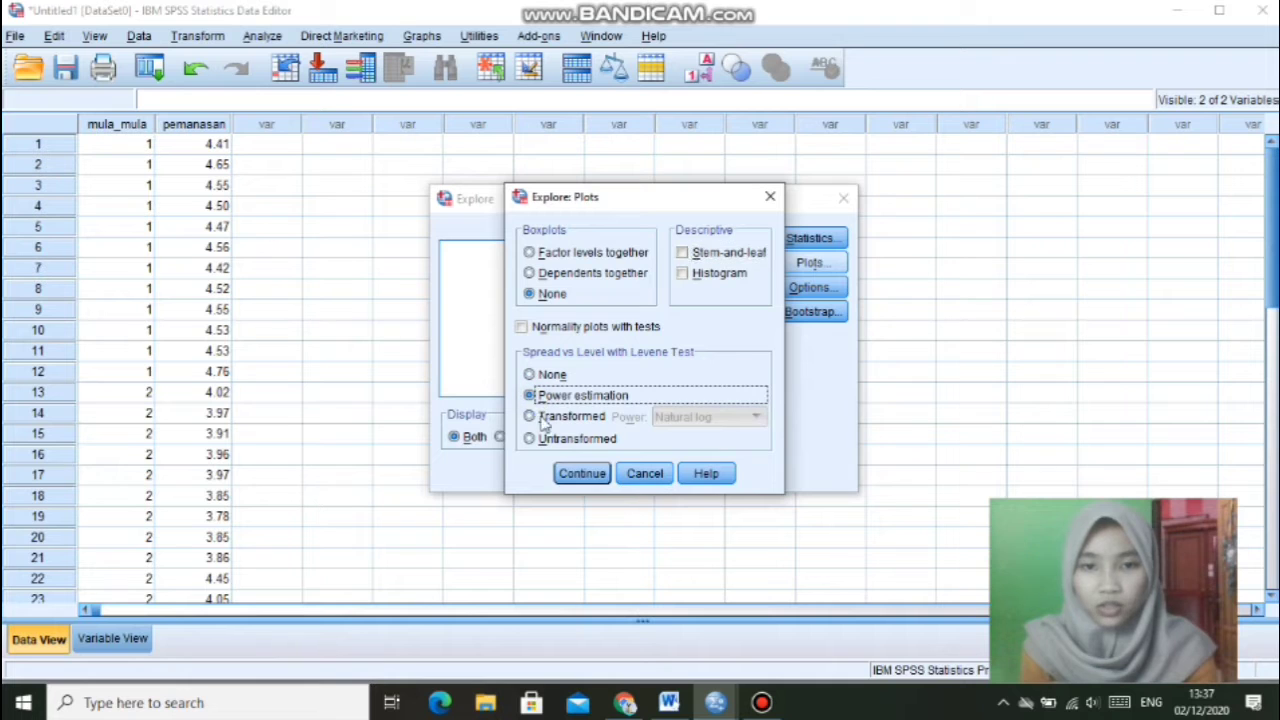
left_click(582, 474)
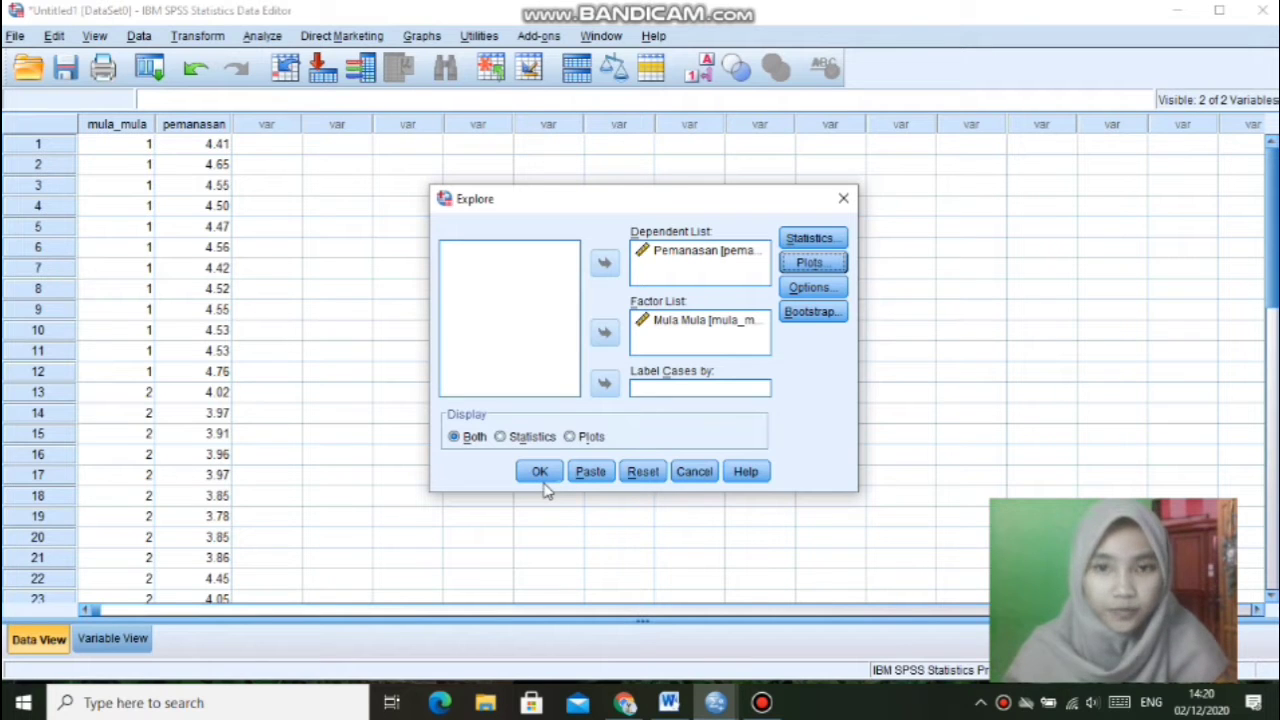
left_click(541, 478)
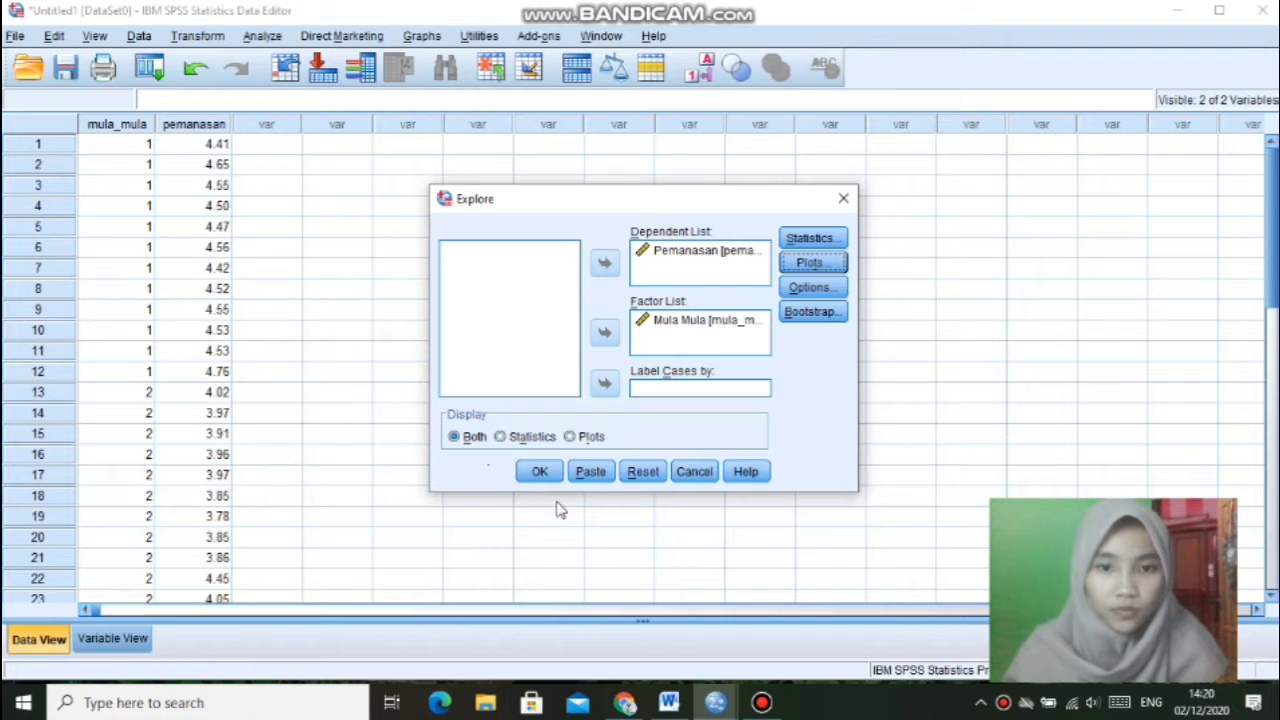
left_click(541, 473)
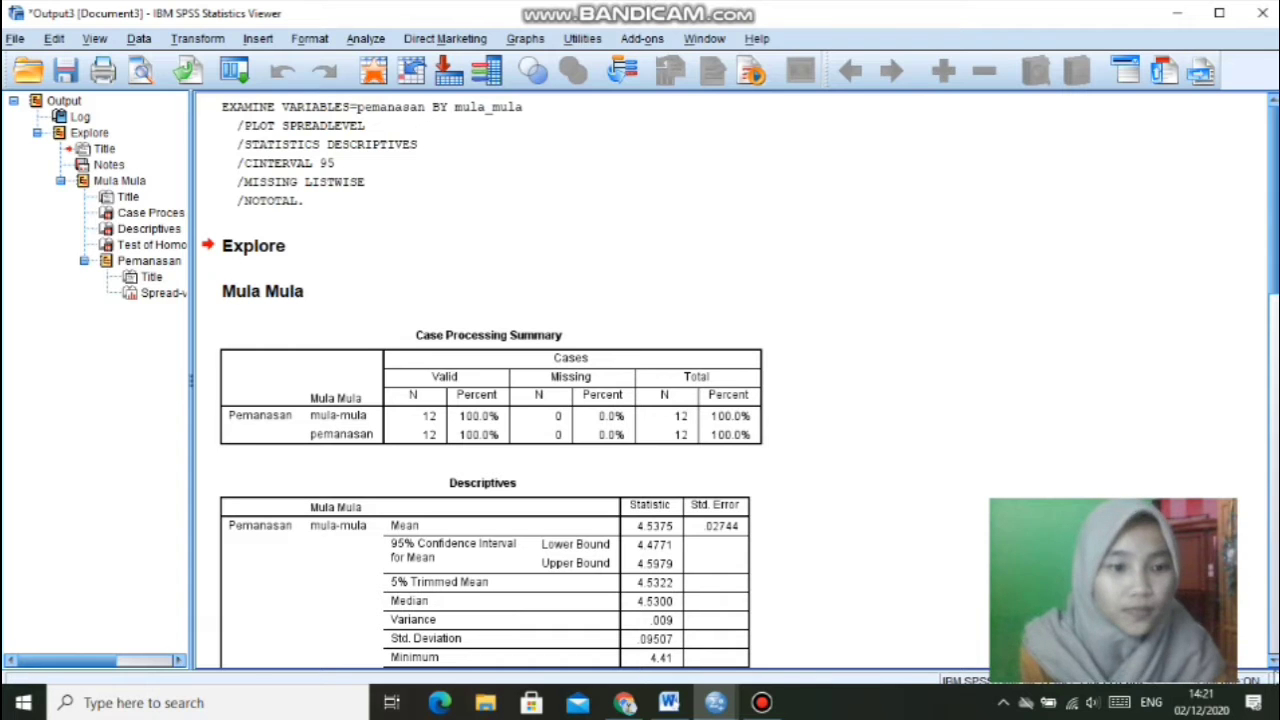
Step: Examine the significance values for Pemanasan in the Test of Homogeneity of Variance table
scroll(740, 380, "down", 5)
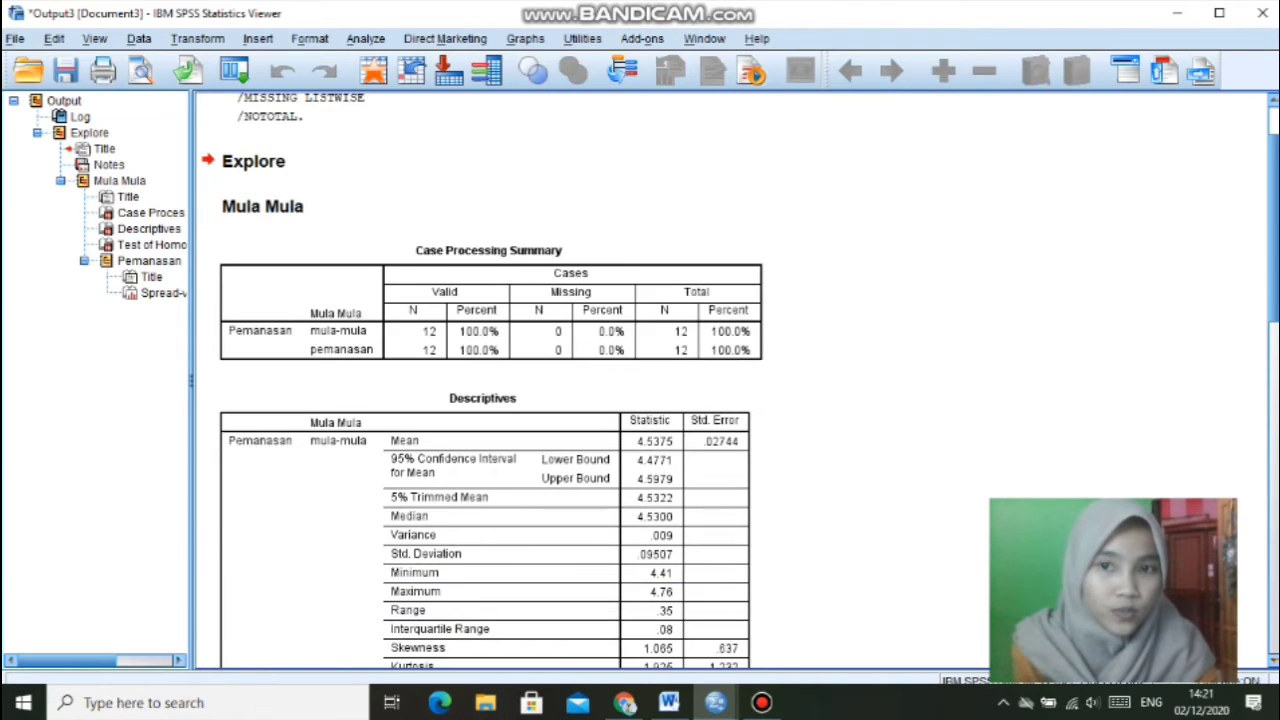
scroll(640, 380, "down", 5)
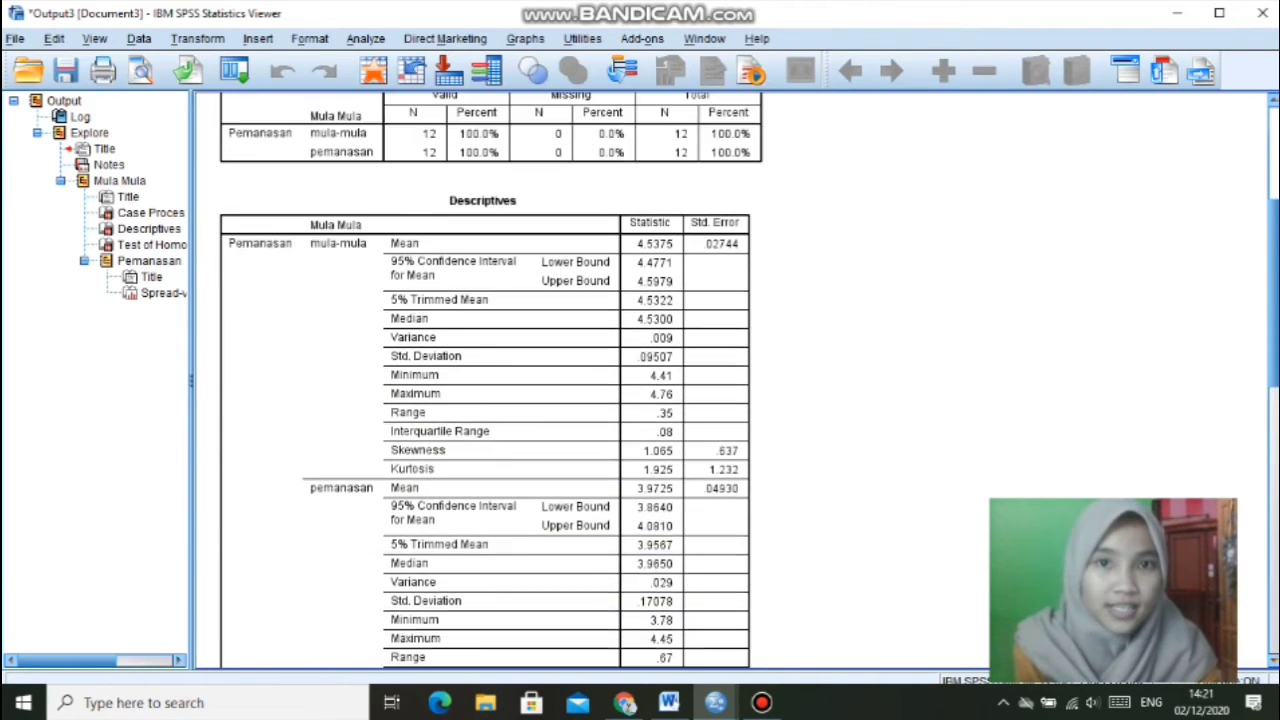
scroll(640, 380, "down", 4)
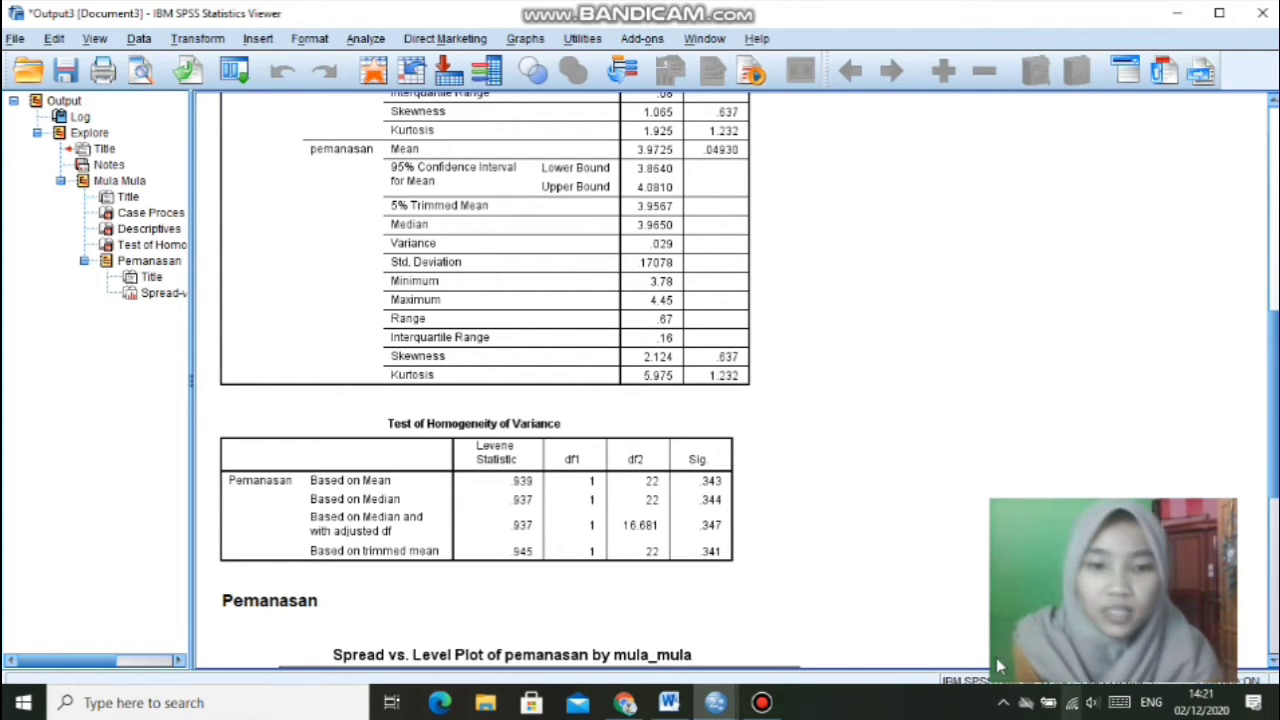
left_click(704, 566)
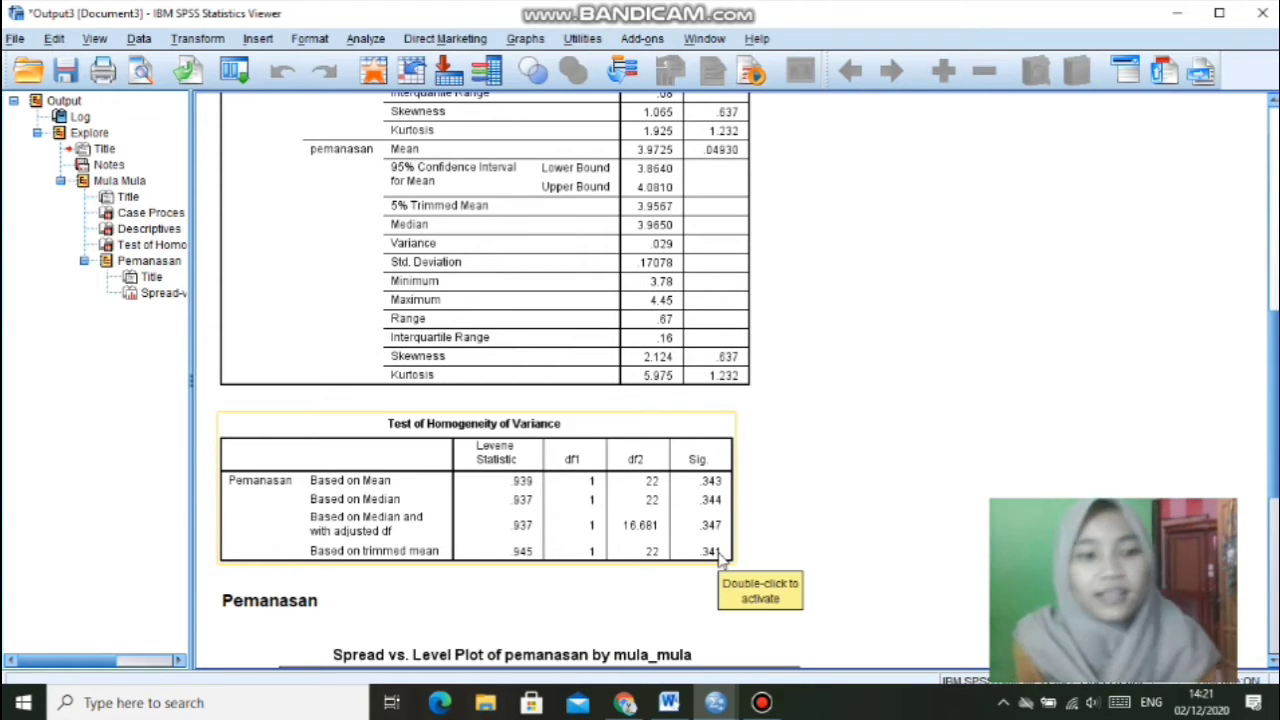
left_click(856, 556)
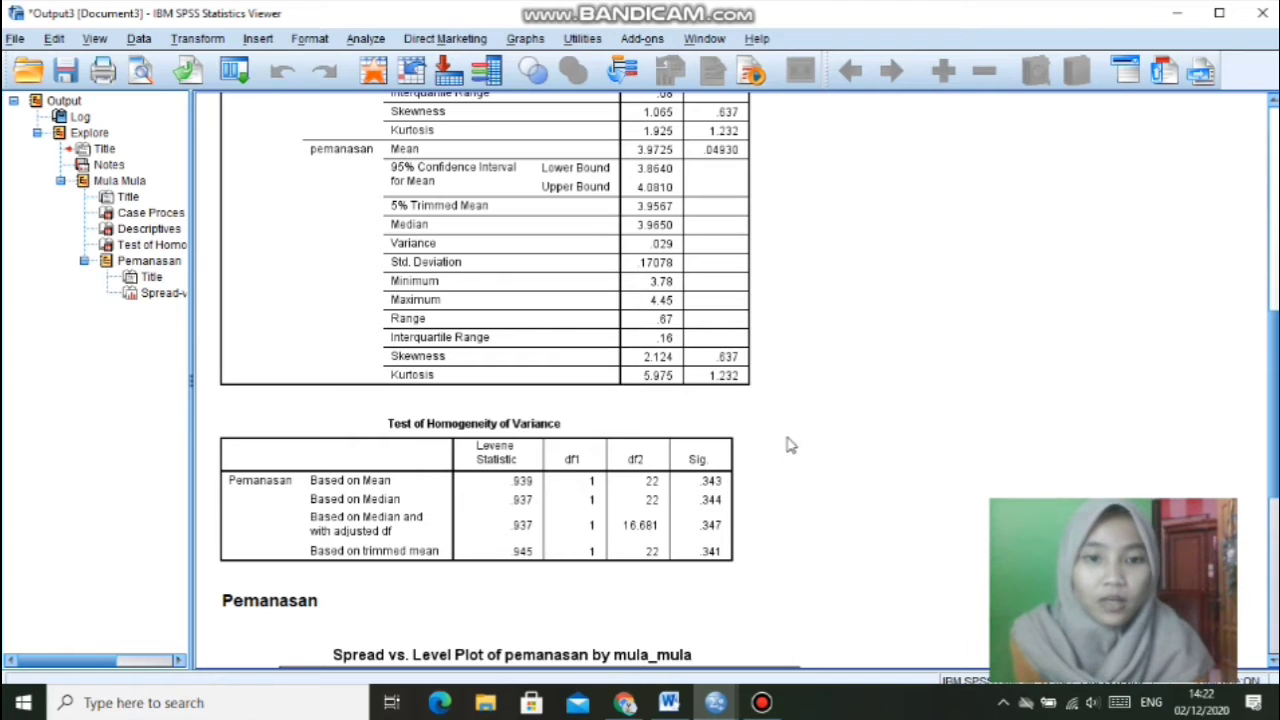
left_click(706, 491)
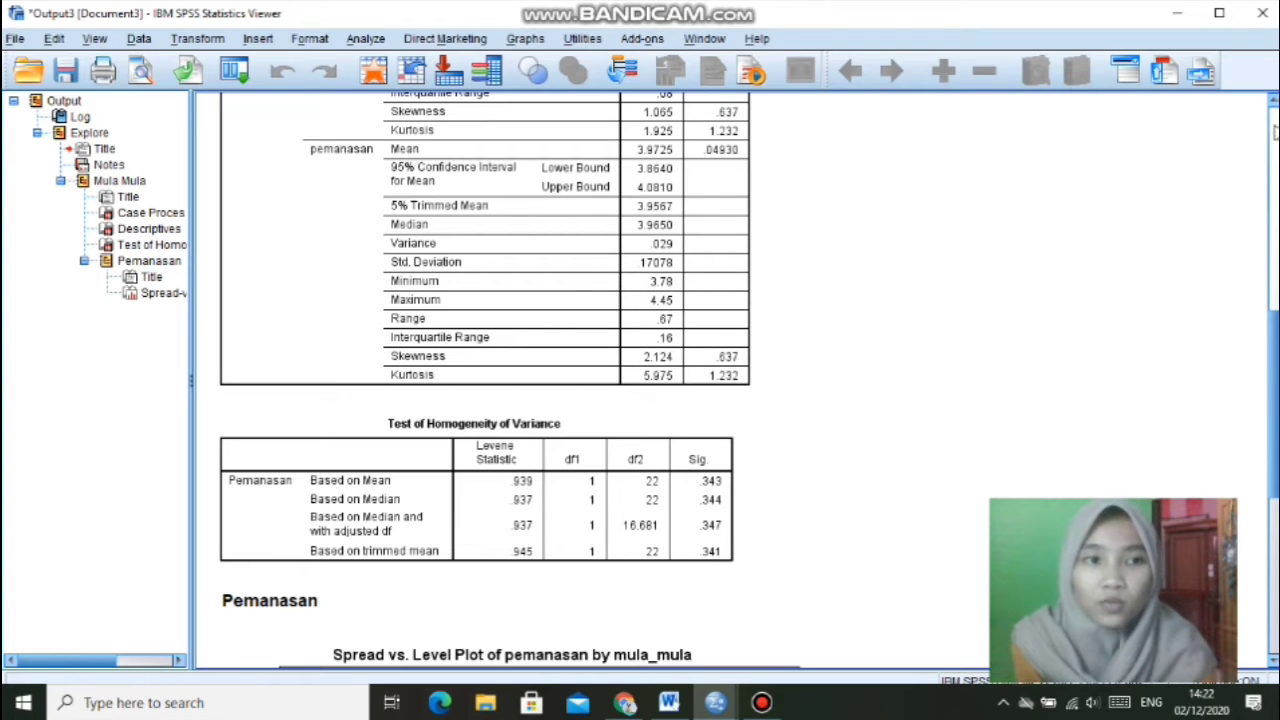
Step: Review the Case Processing Summary and Descriptives tables for the mula-mula and pemanasan groups
left_click(1276, 116)
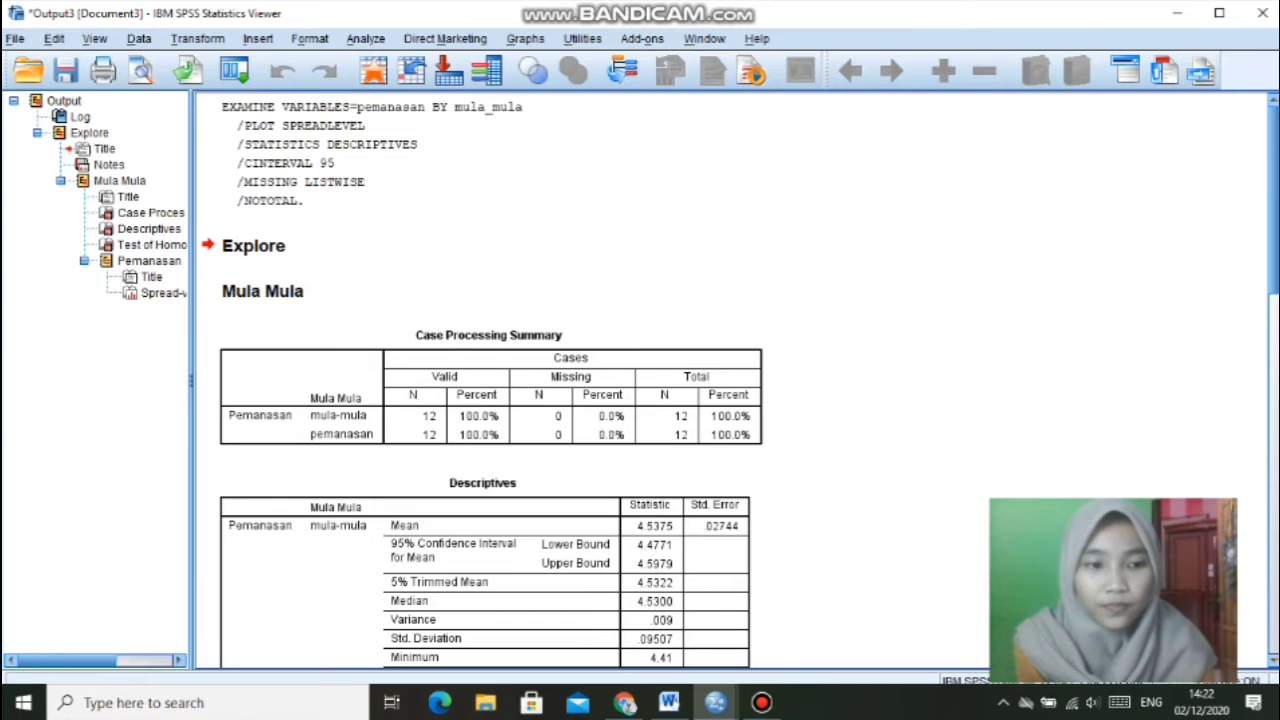
scroll(736, 380, "down", 3)
scroll(736, 380, "down", 2)
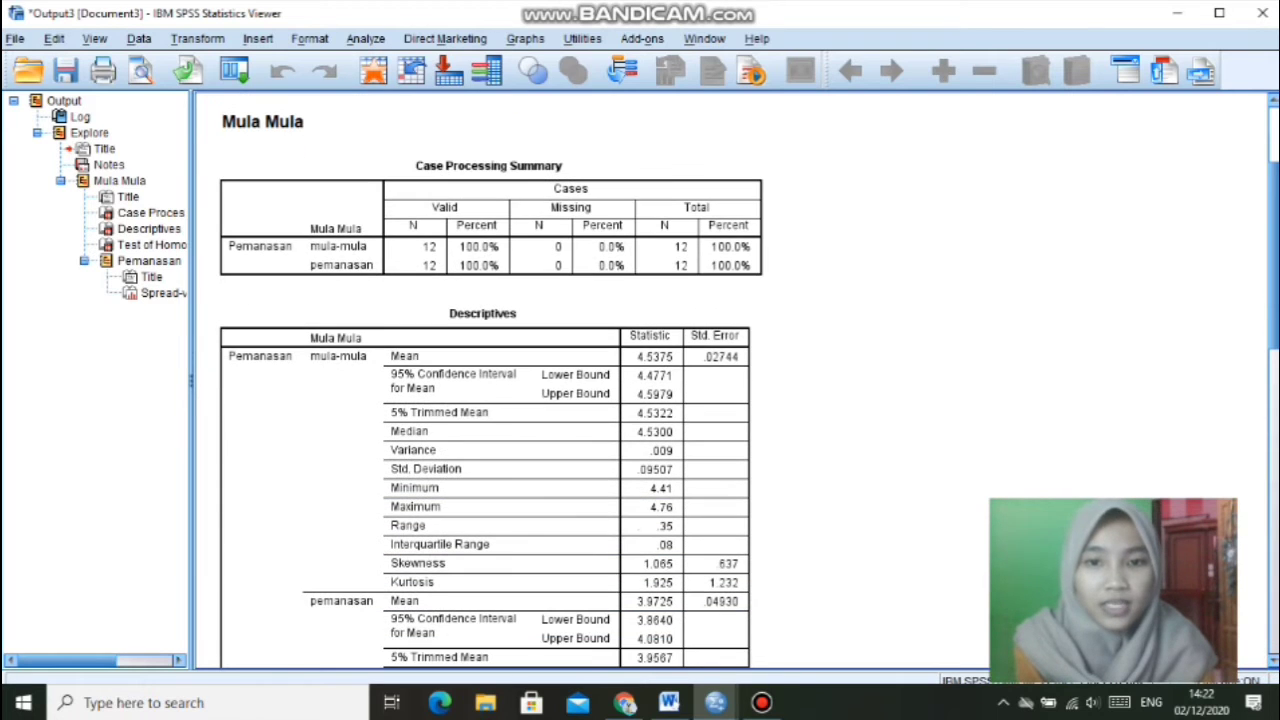
scroll(1272, 664, "down", 4)
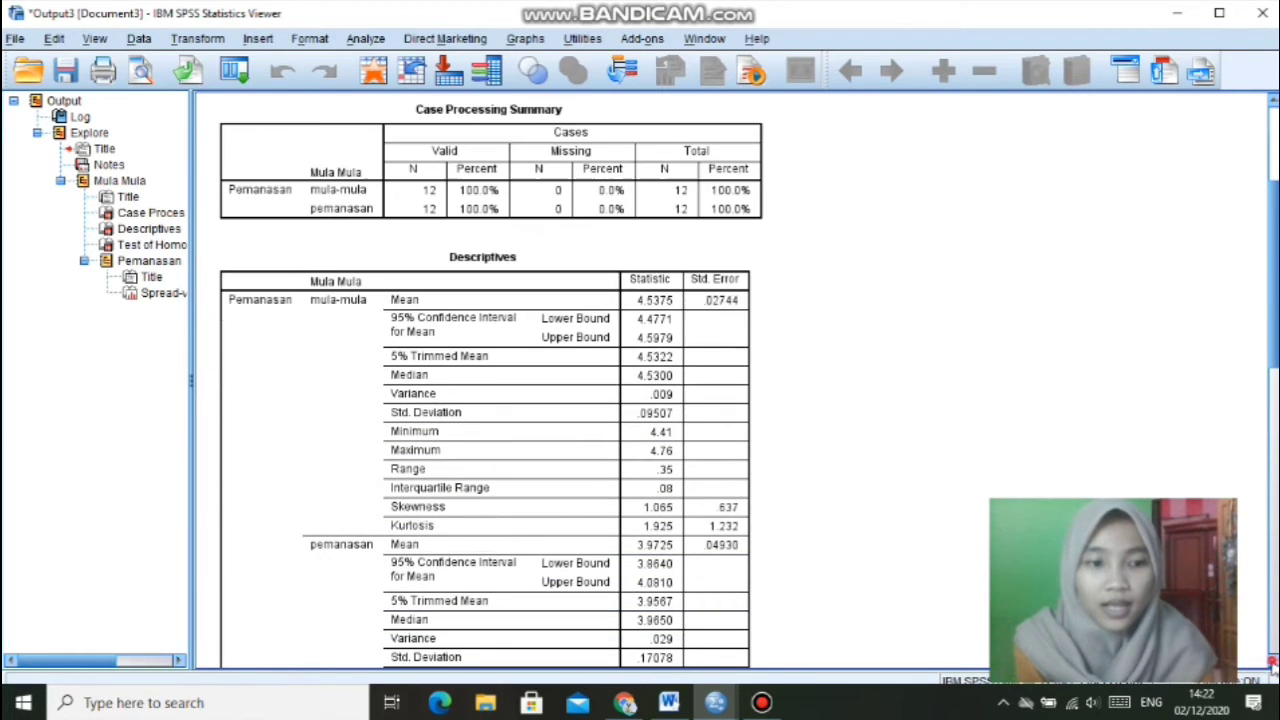
left_click(237, 330)
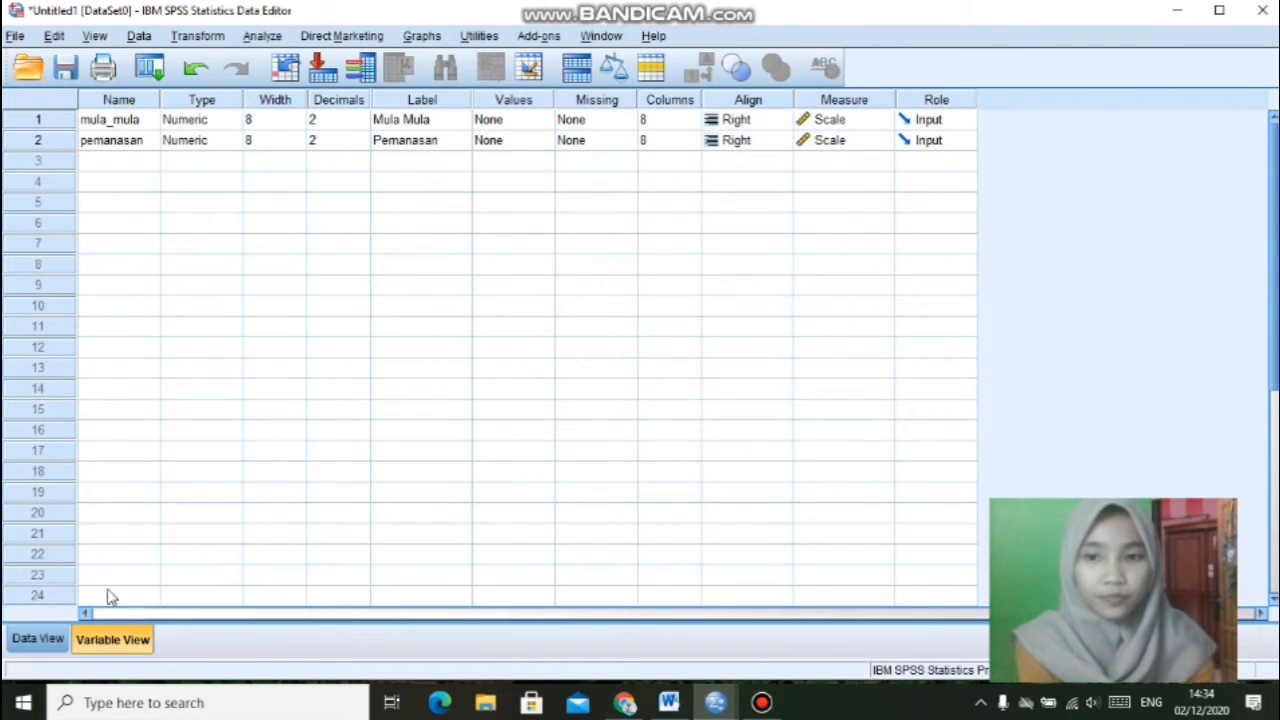
Step: Run the legacy two-related-samples Wilcoxon test on the pair Mula Mula and Pemanasan, and examine its two-tailed significance in the Test Statistics table
left_click(40, 639)
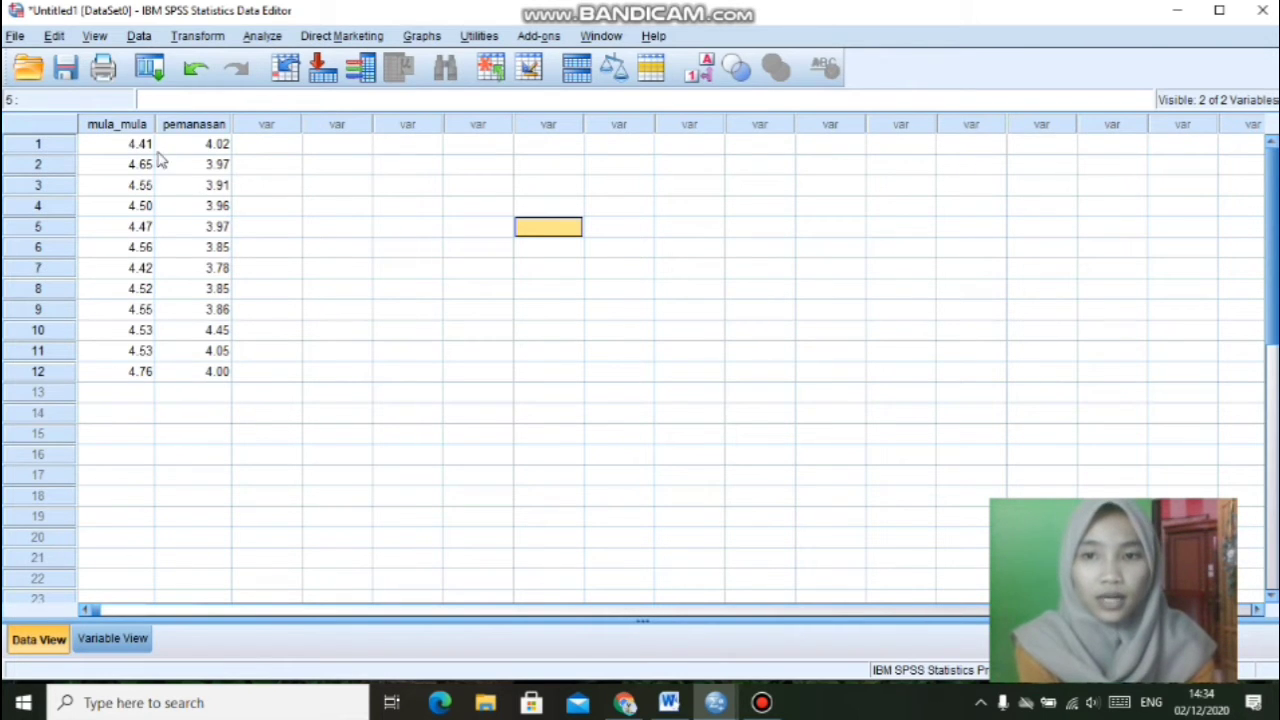
left_click(265, 40)
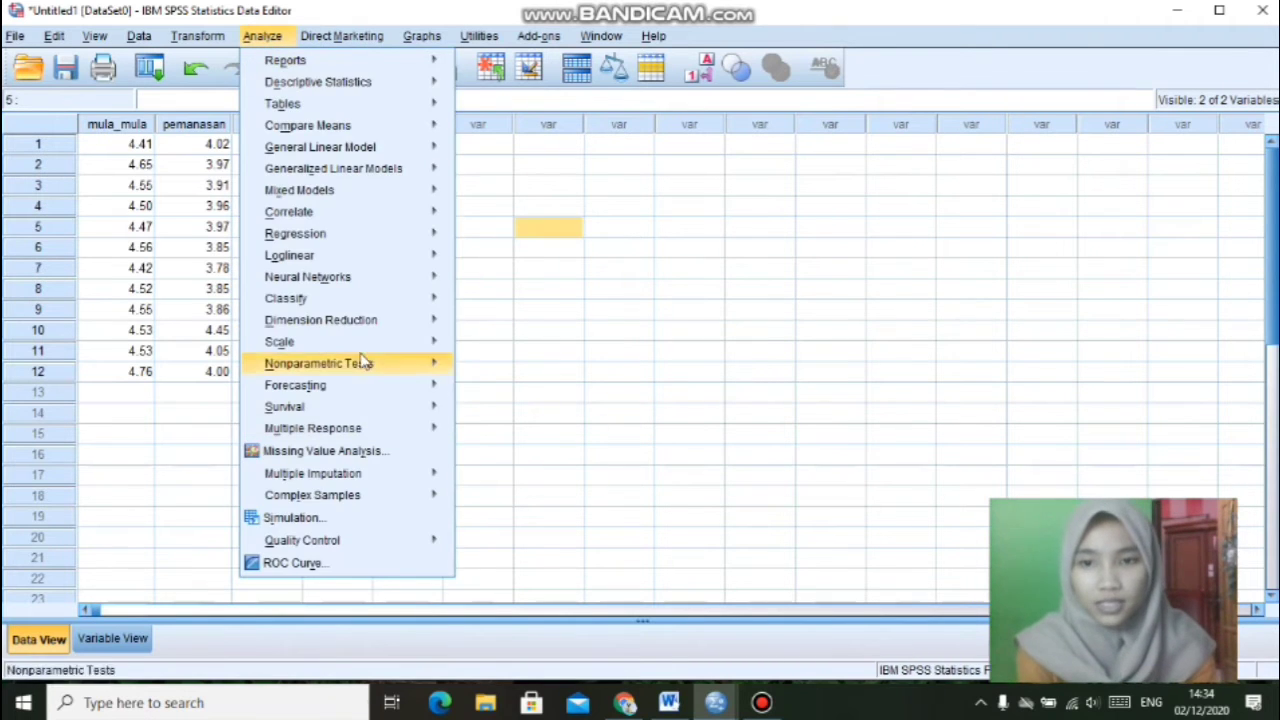
mouse_move(365, 365)
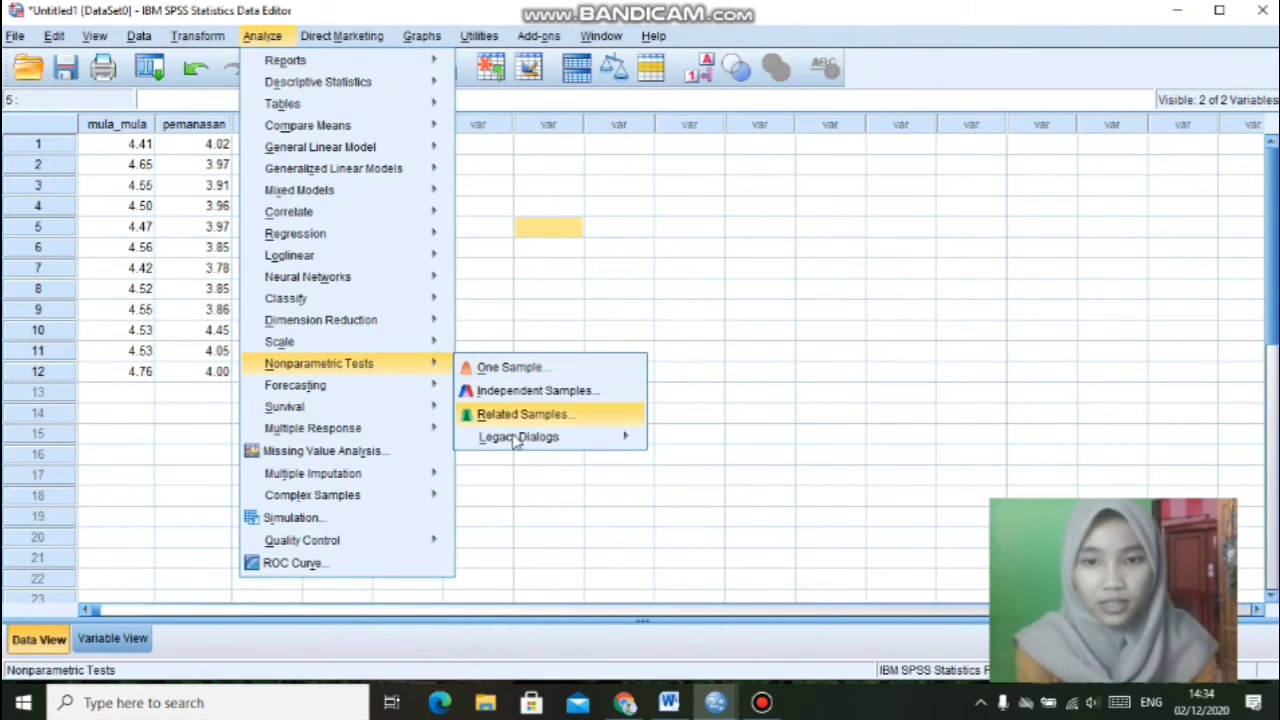
mouse_move(520, 440)
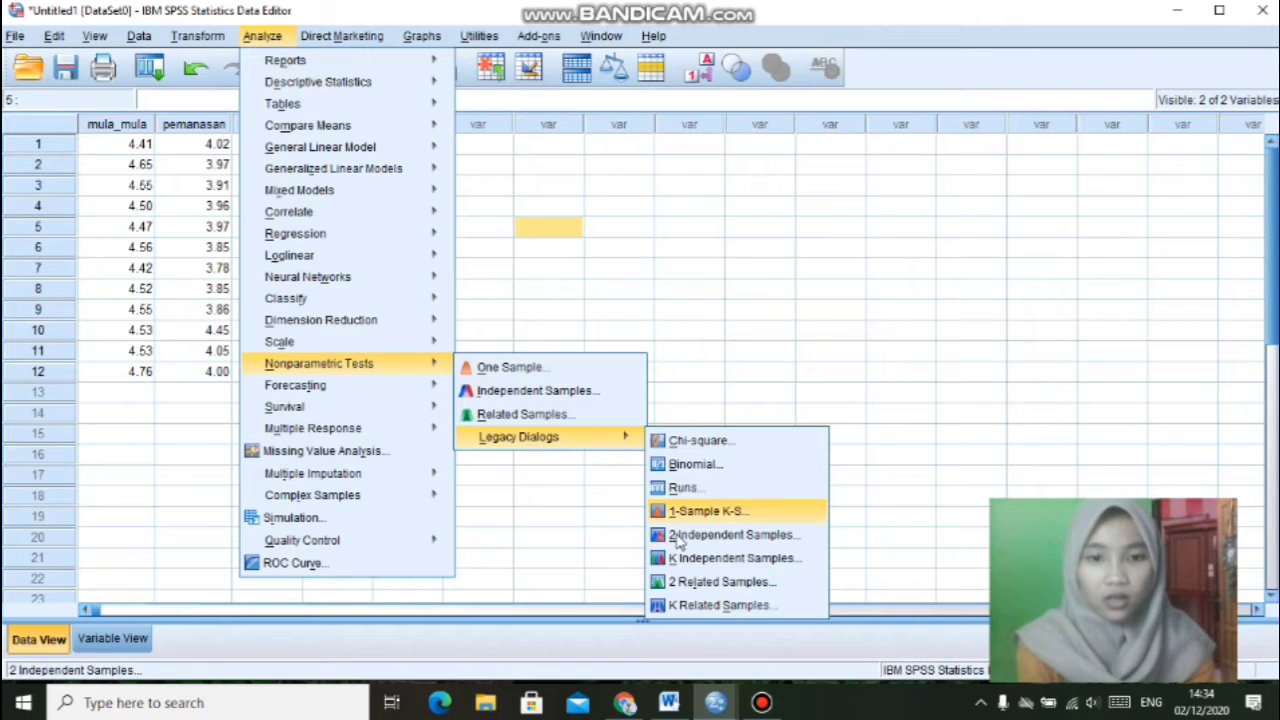
left_click(705, 588)
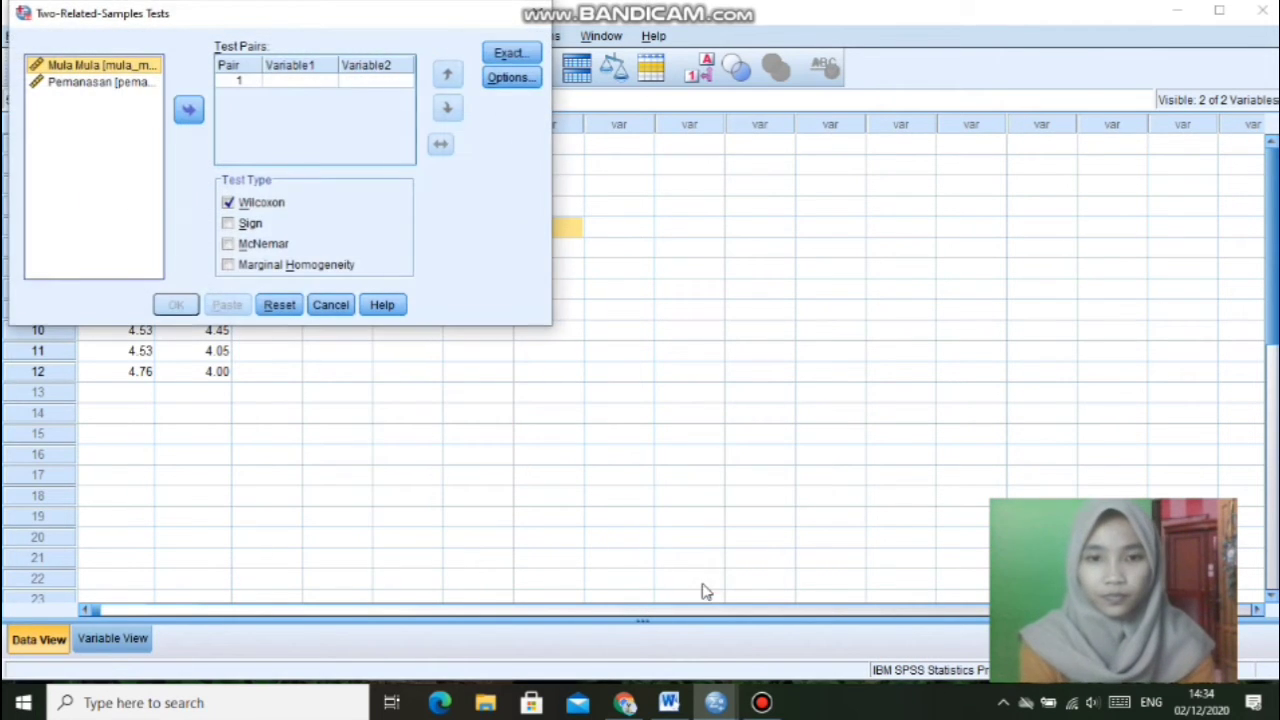
left_click(190, 109)
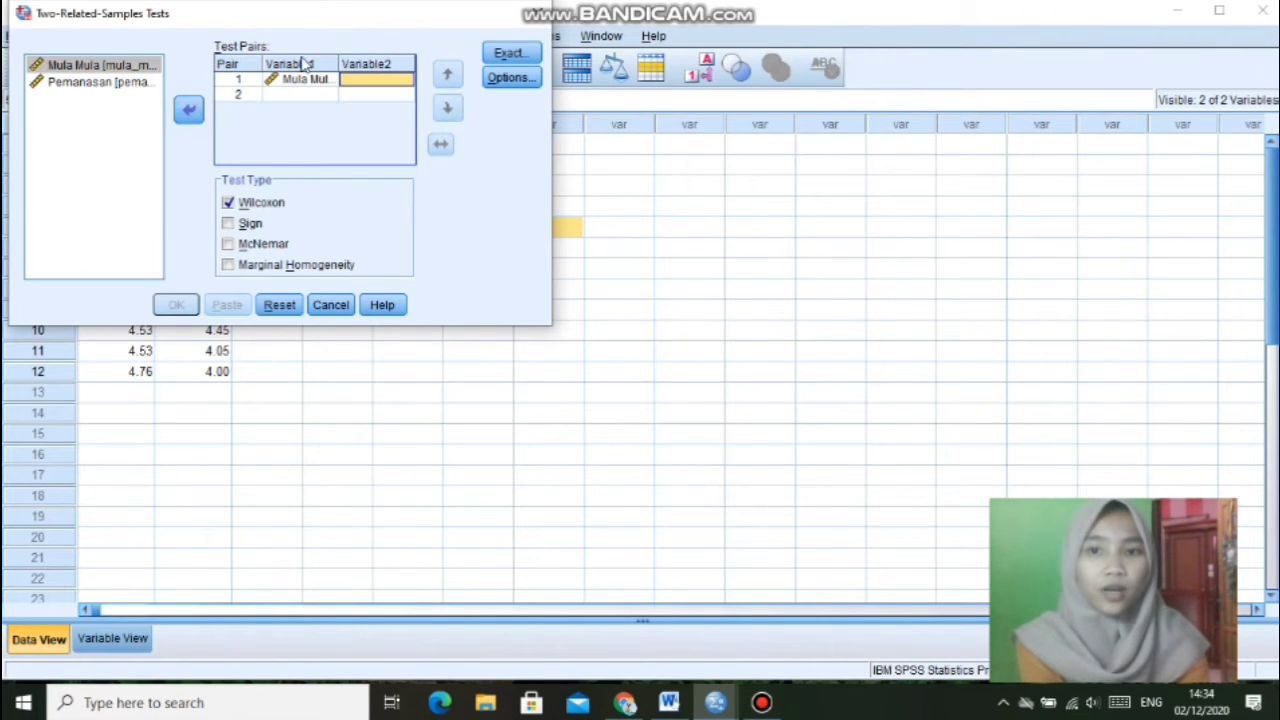
left_click(100, 82)
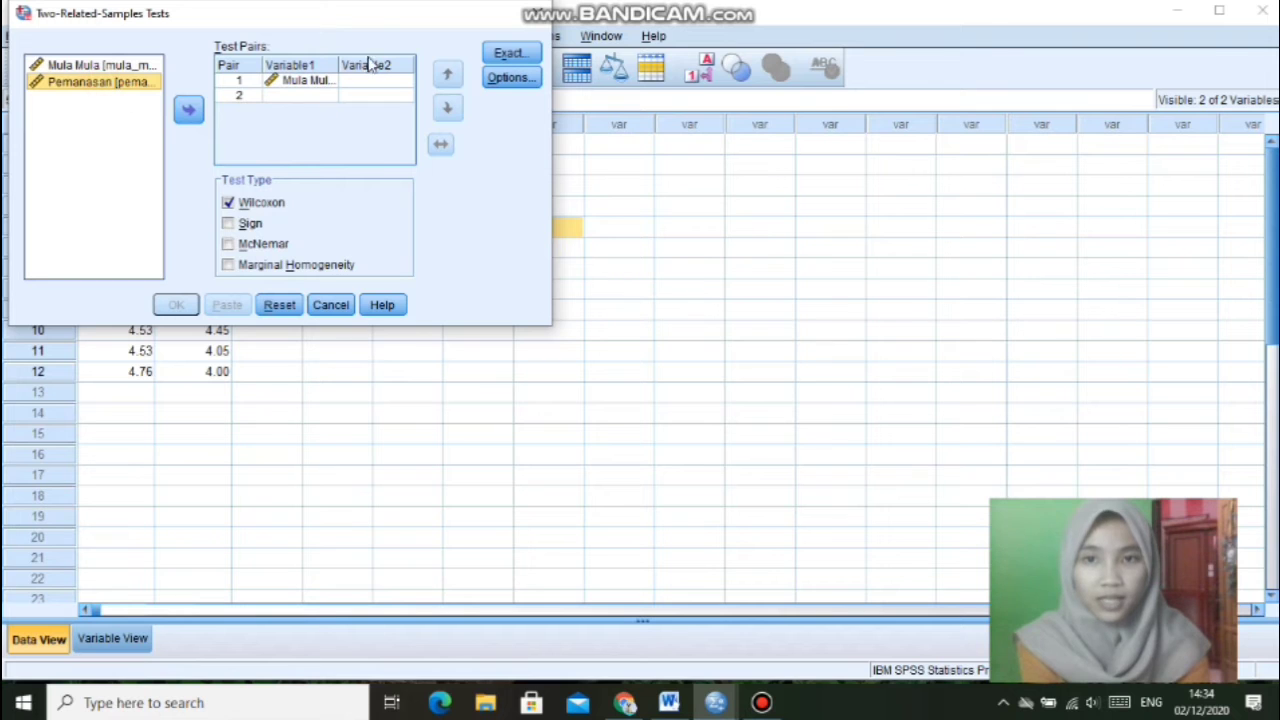
left_click(190, 110)
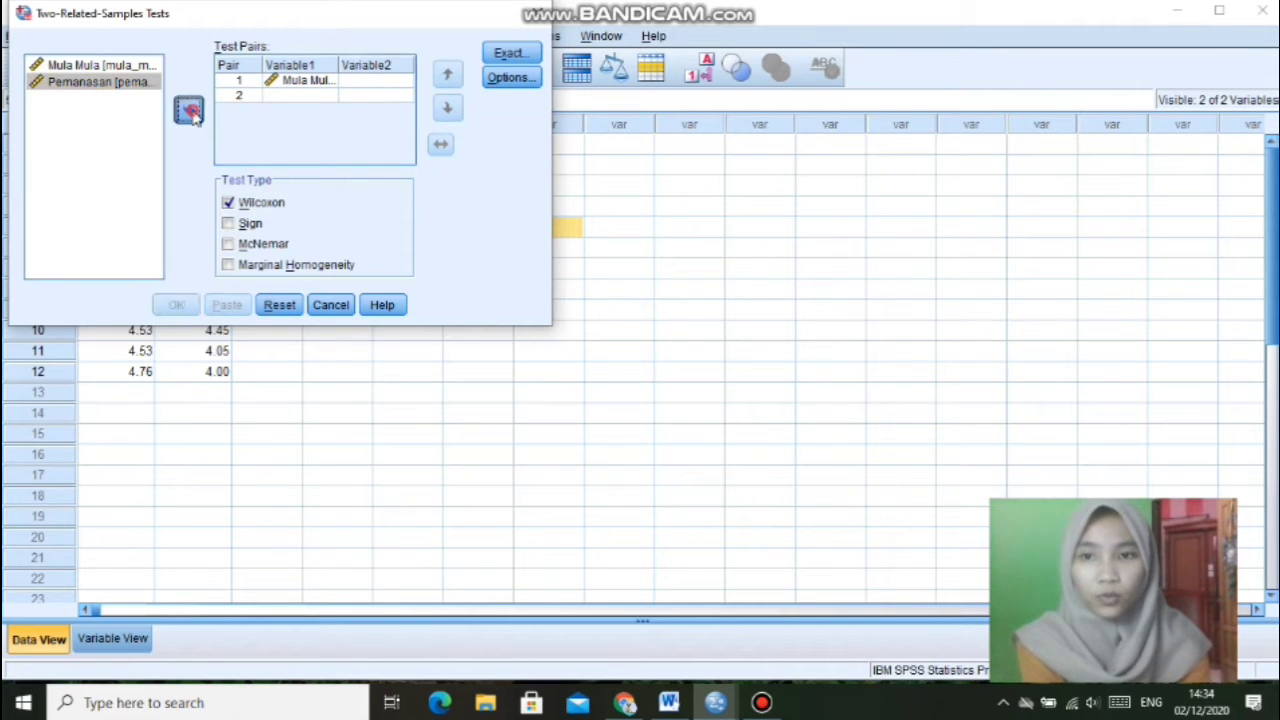
left_click(180, 306)
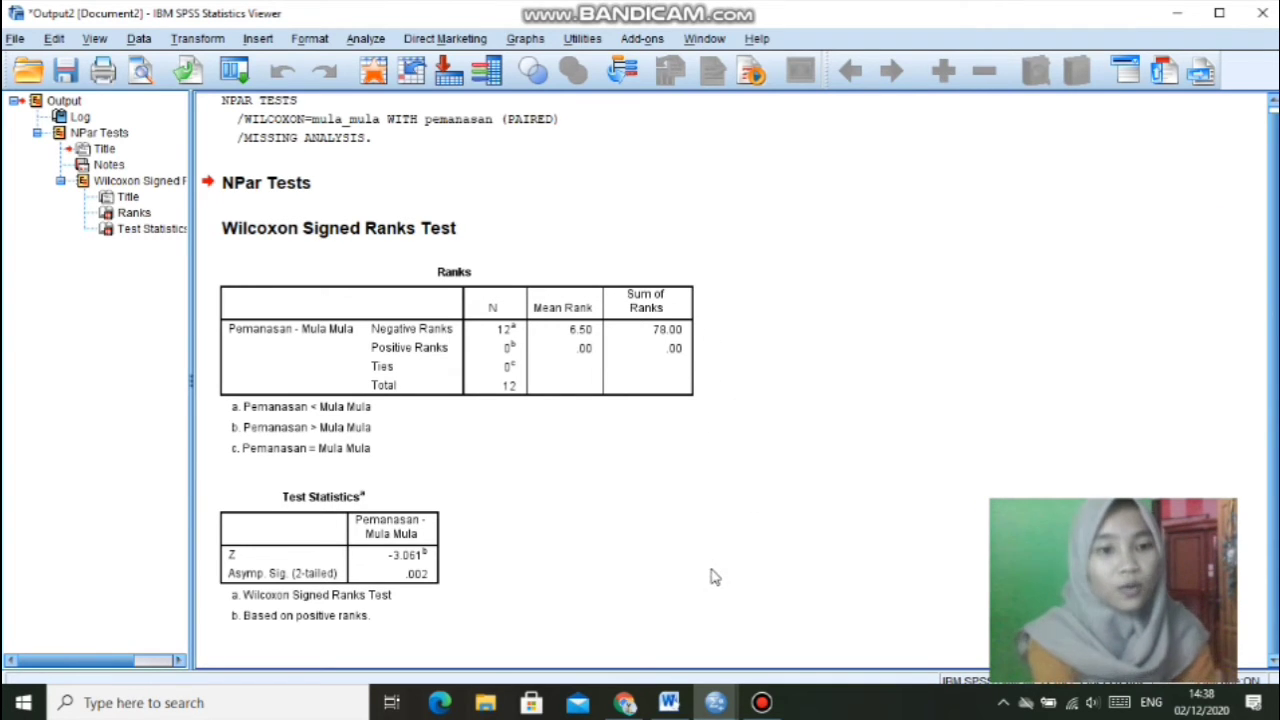
left_click(366, 590)
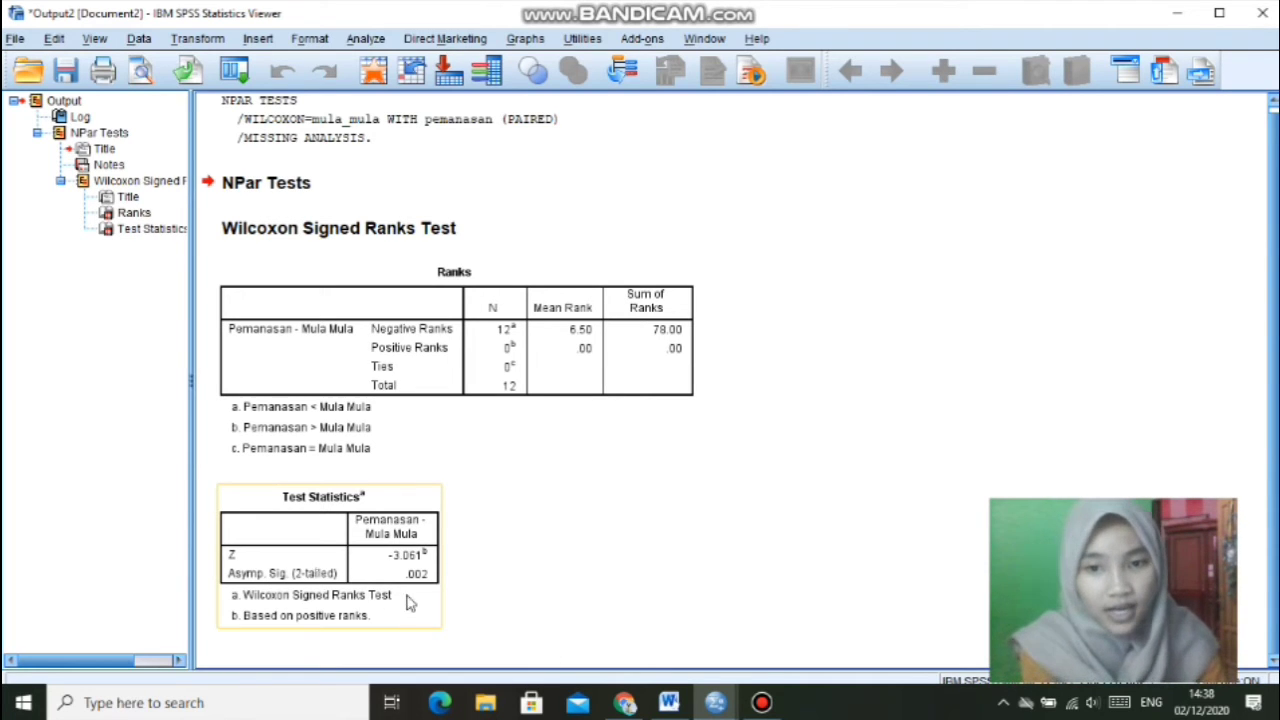
left_click(446, 580)
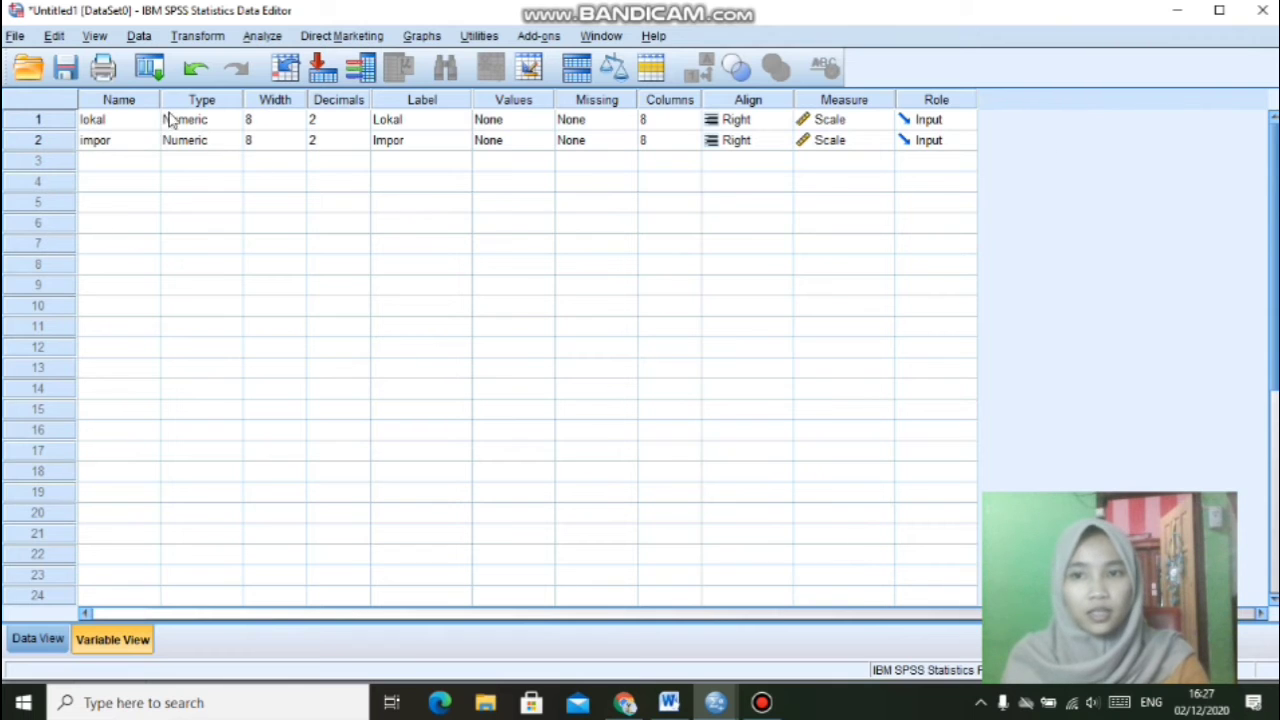
Step: Review the names, decimals and labels defined for the lokal and impor variables
left_click(122, 122)
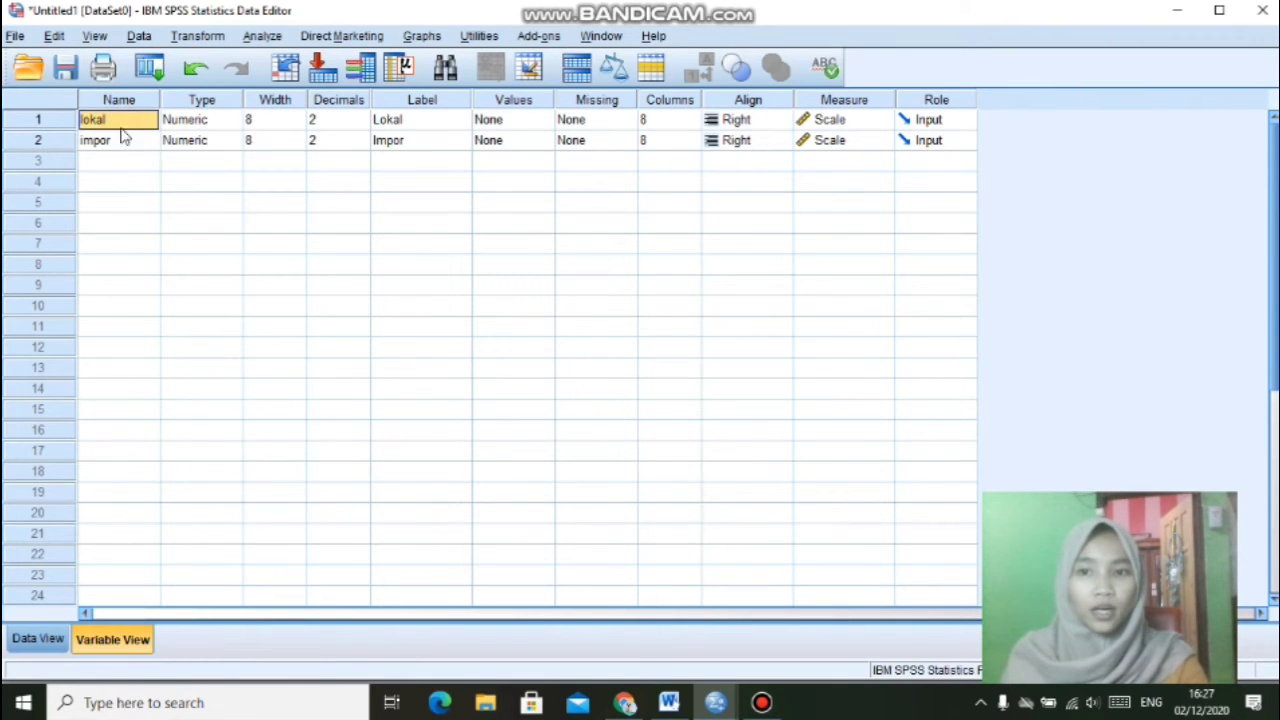
left_click(343, 119)
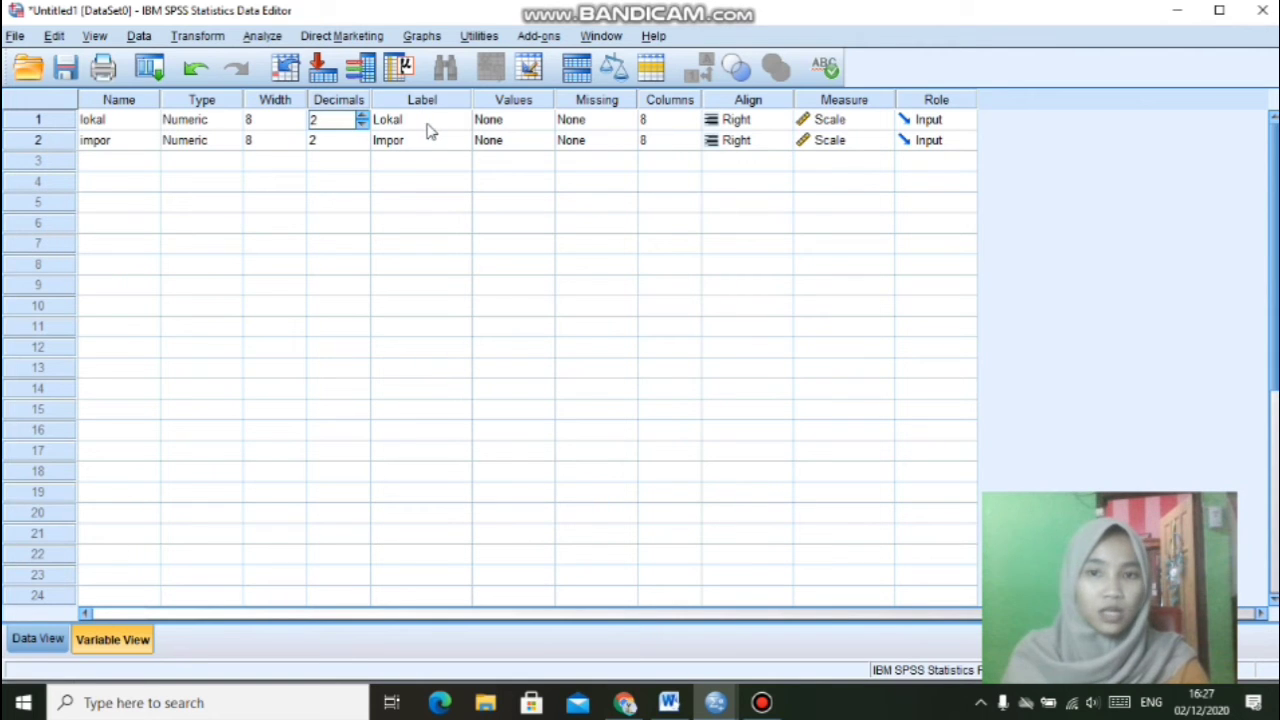
left_click(127, 146)
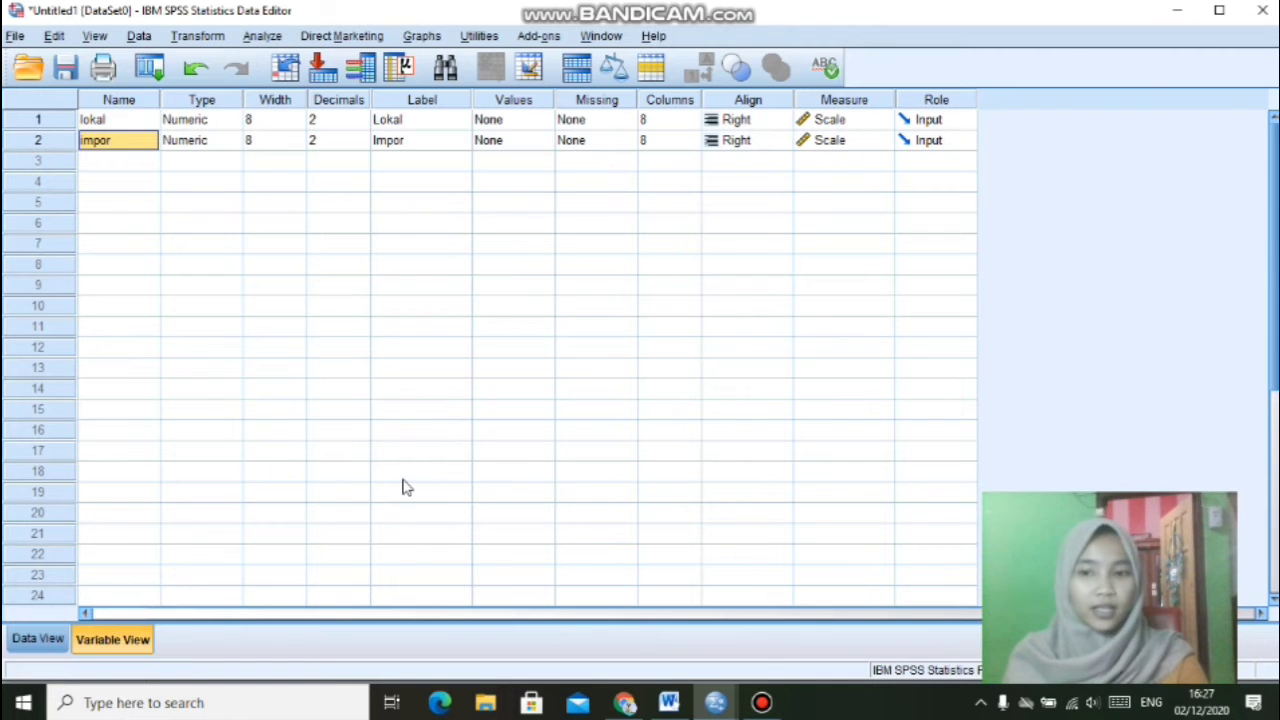
Step: Compare the lokal and impor data values with the Kadar sakarin table in the Word case document, and return to SPSS
left_click(48, 640)
left_click(294, 290)
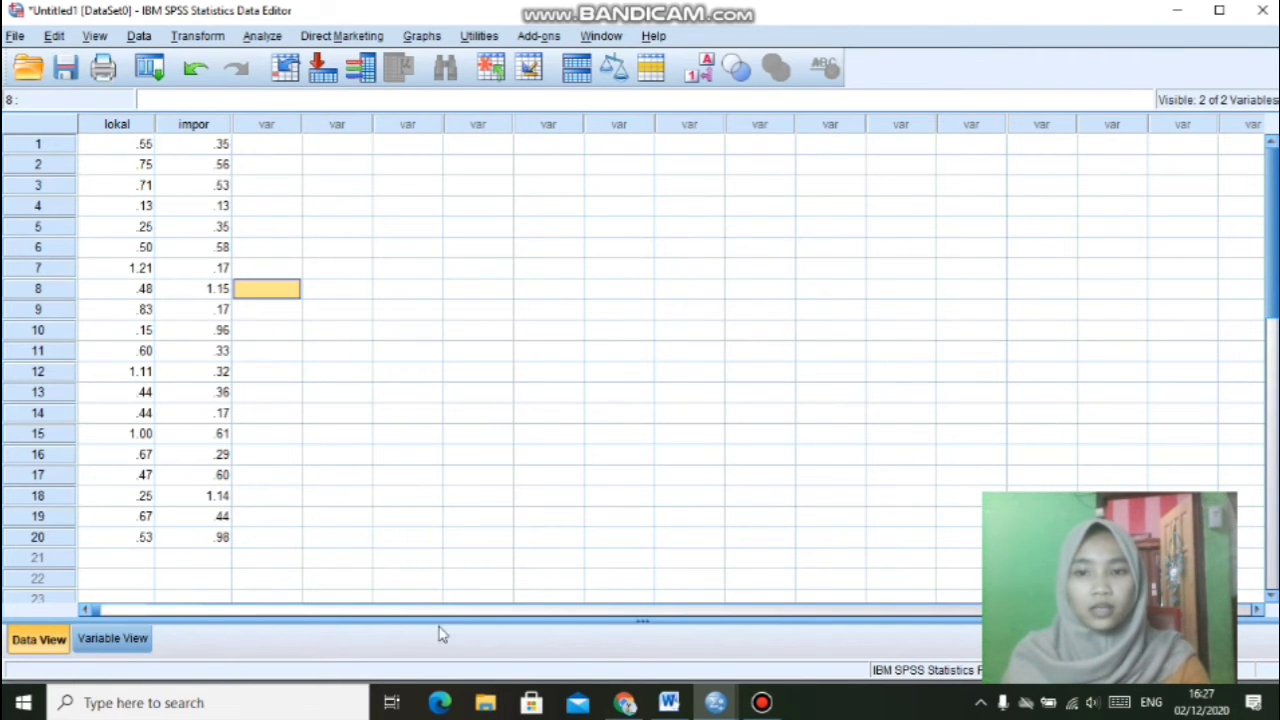
left_click(669, 703)
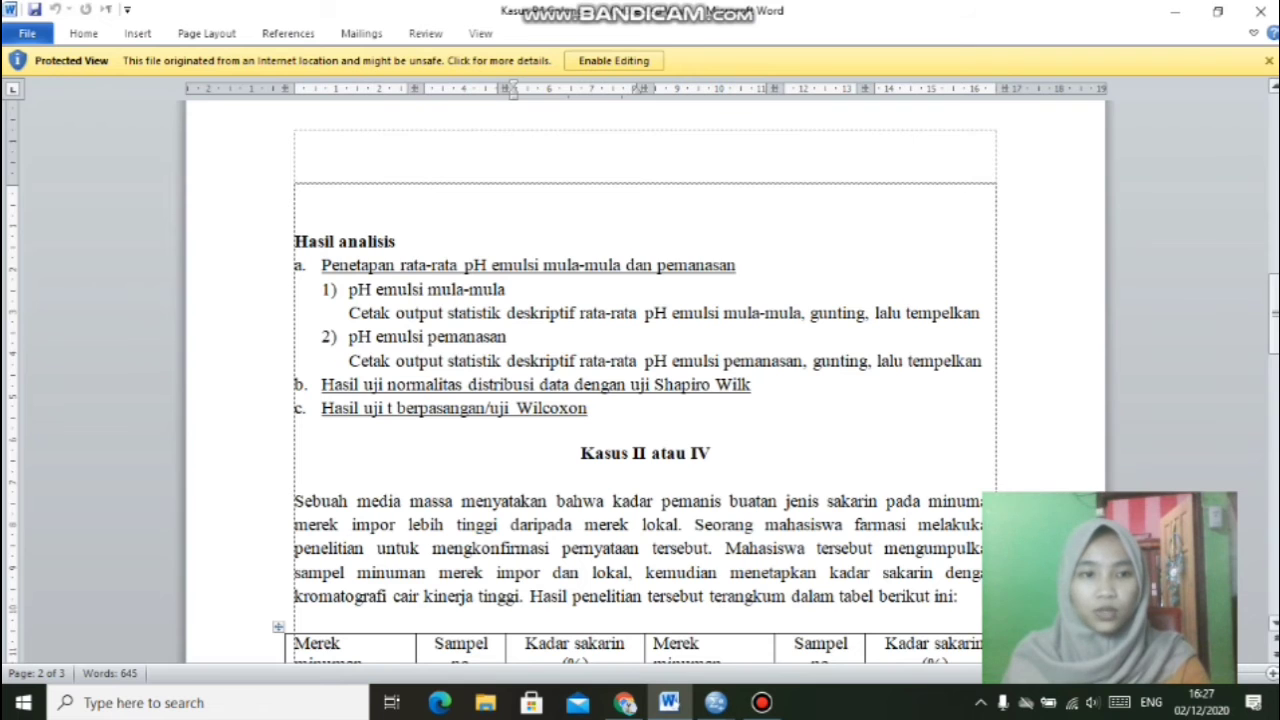
scroll(636, 253, "down", 10)
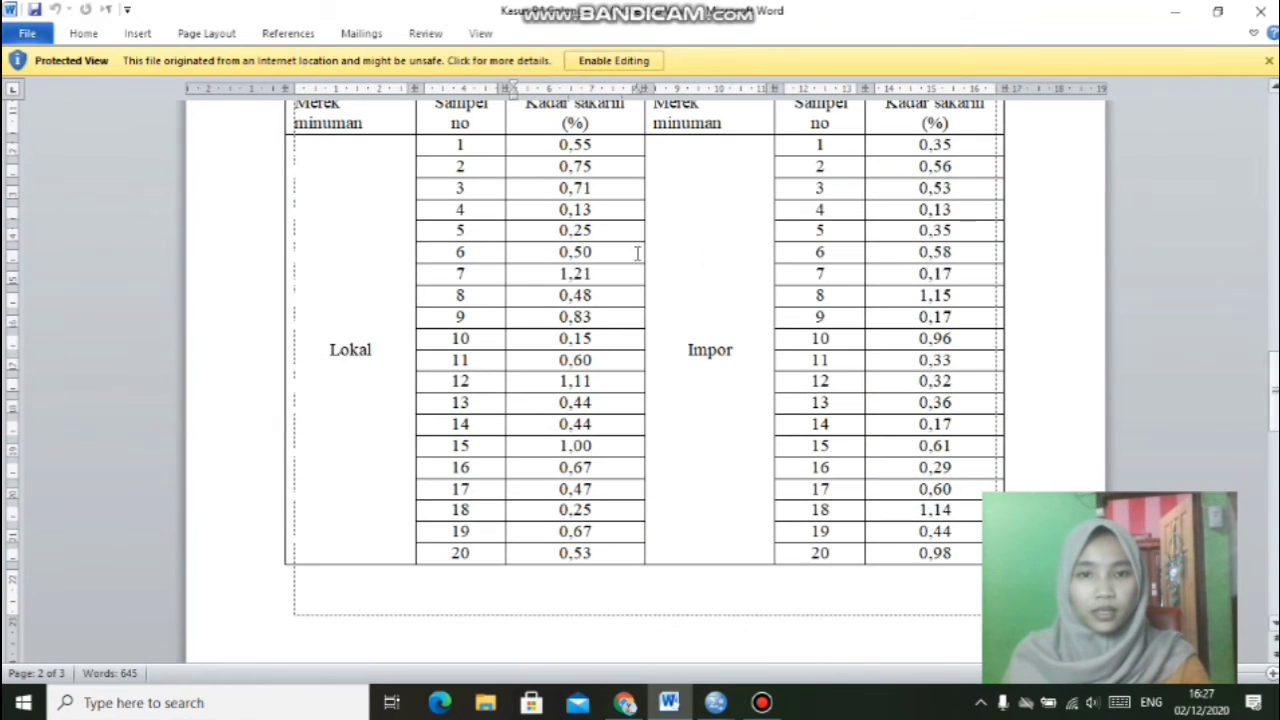
left_click(715, 703)
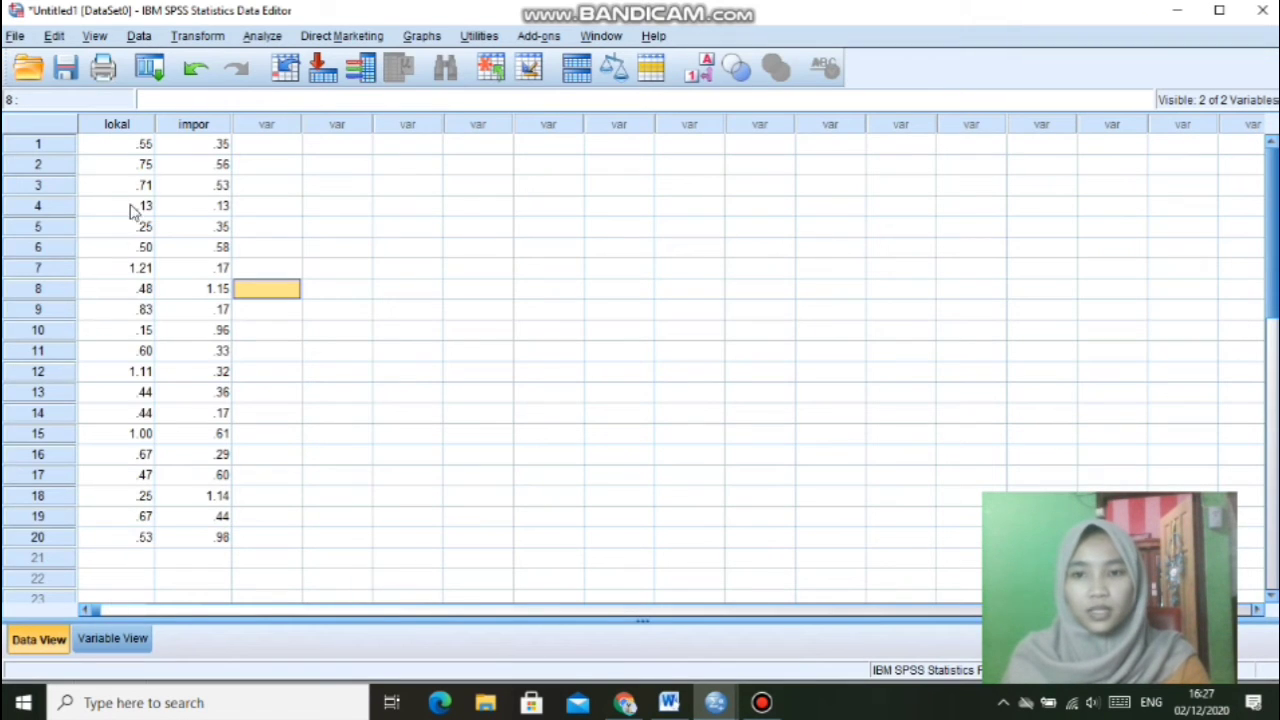
Step: Run Explore with Lokal and Impor as dependents, displaying plots only, with no boxplots and with normality plots with tests
left_click(268, 36)
mouse_move(308, 104)
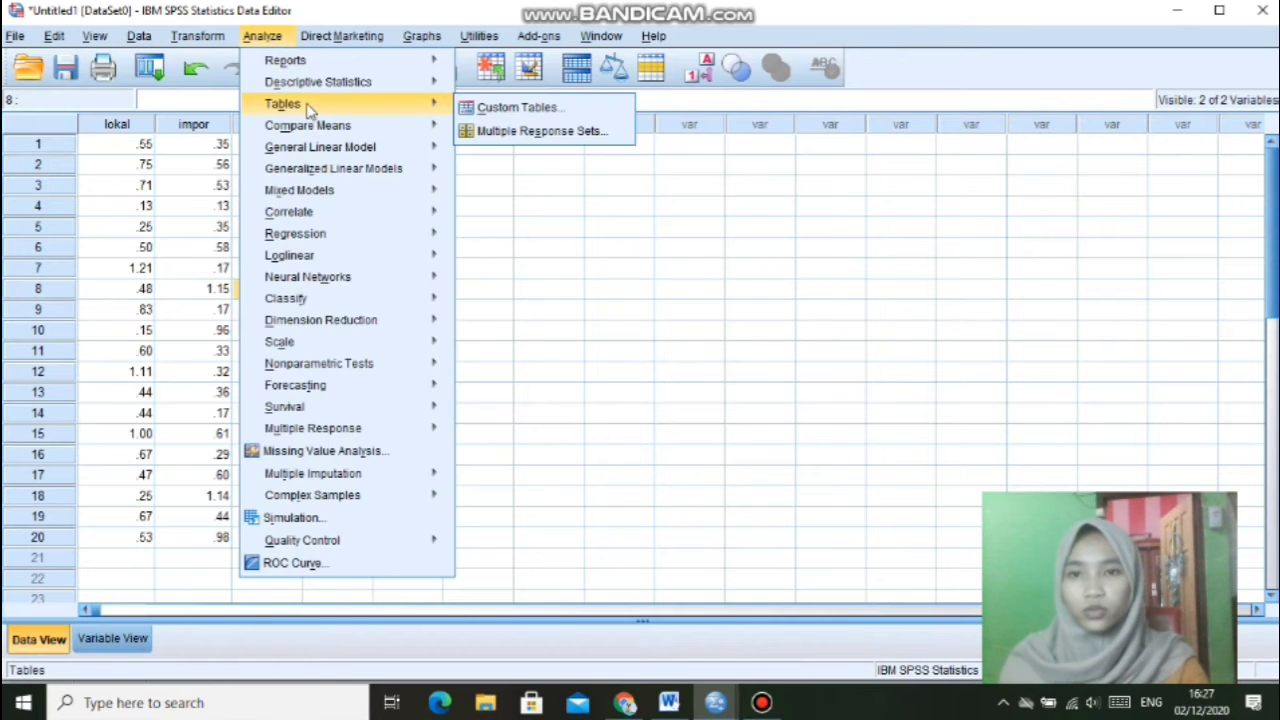
mouse_move(340, 86)
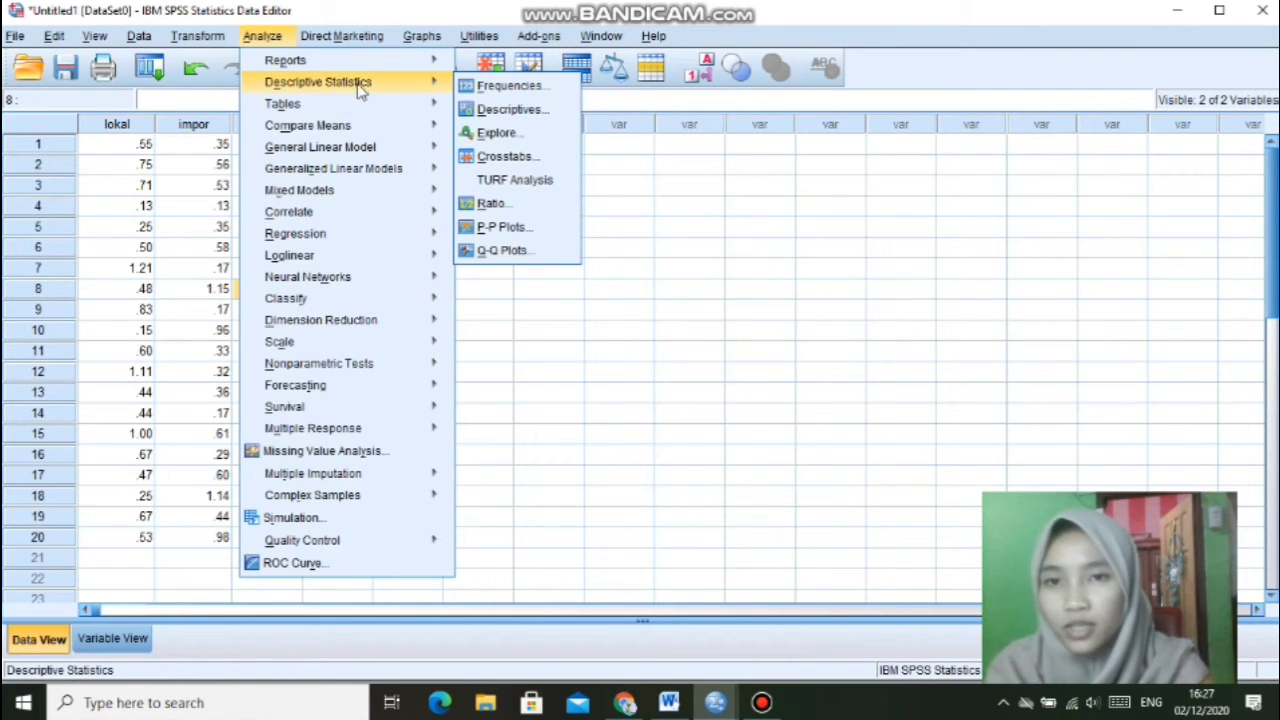
left_click(496, 135)
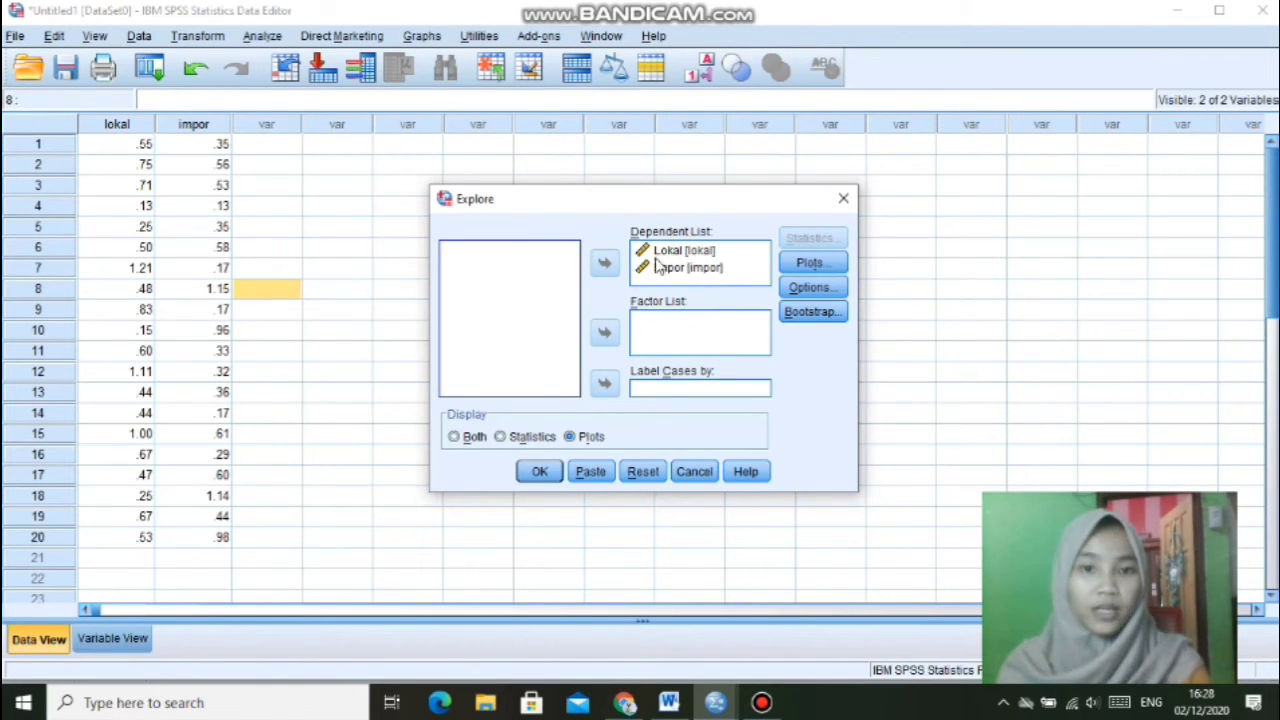
left_click(805, 264)
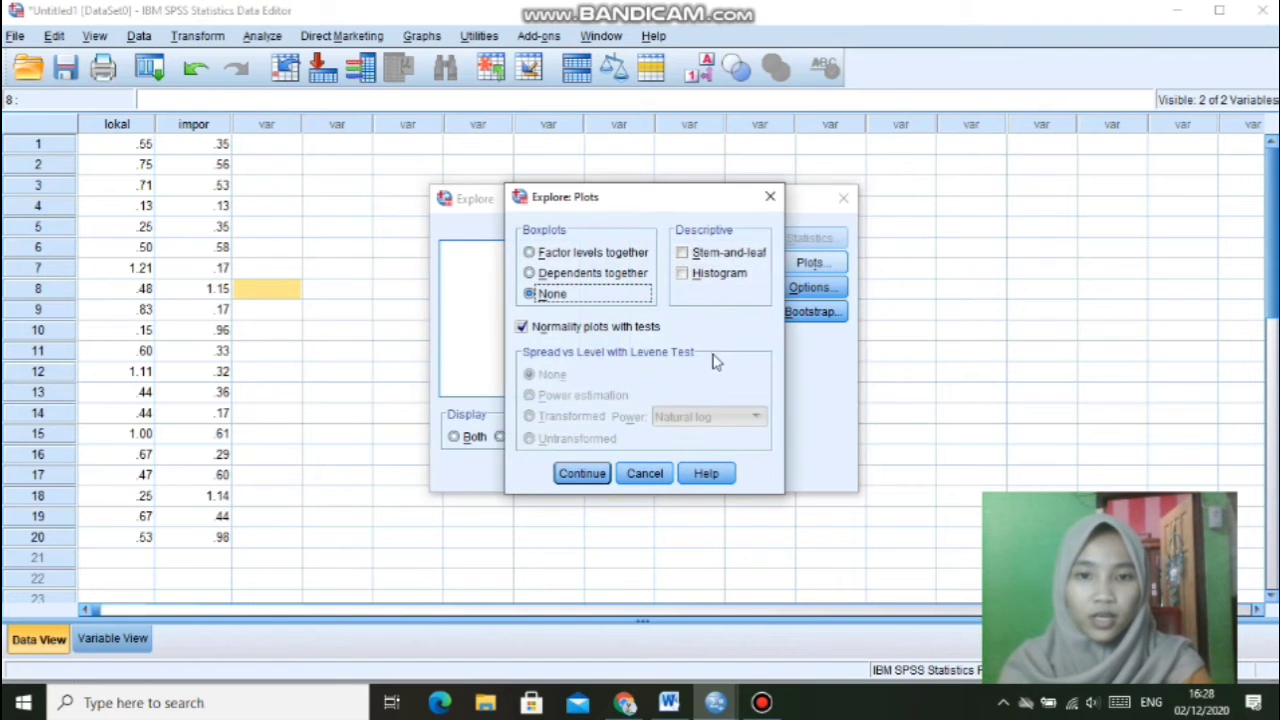
left_click(584, 475)
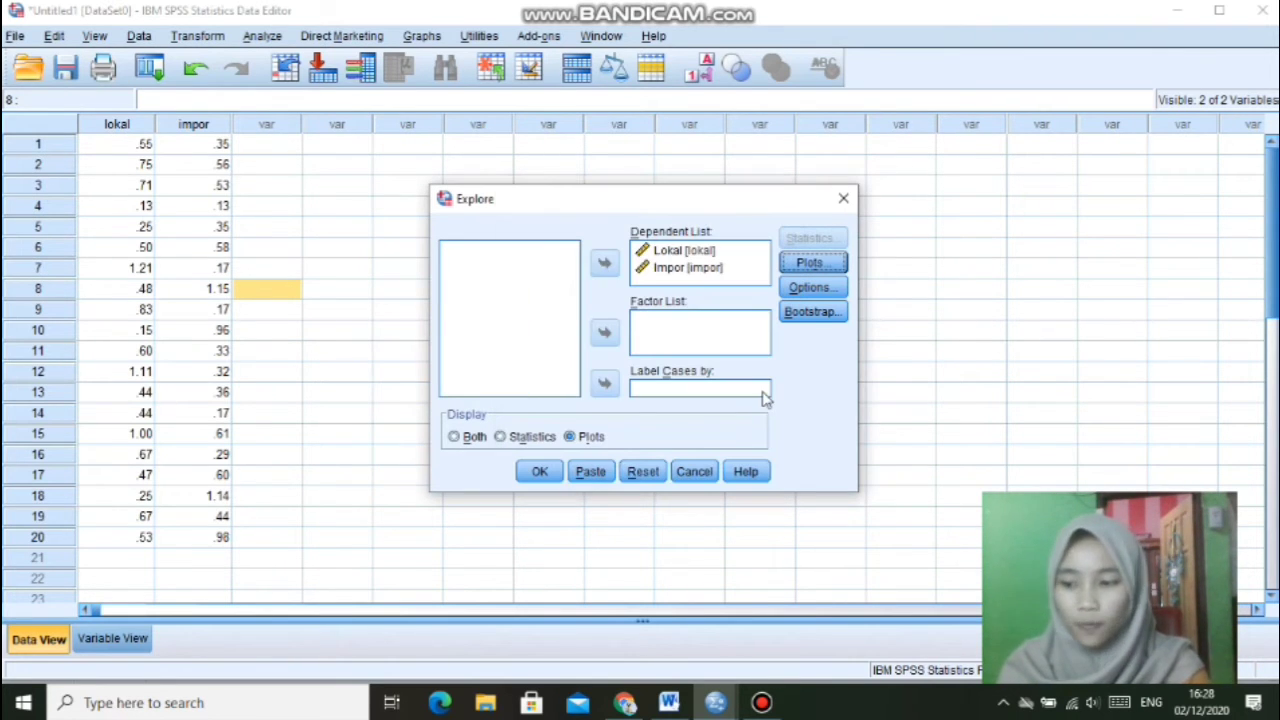
left_click(539, 475)
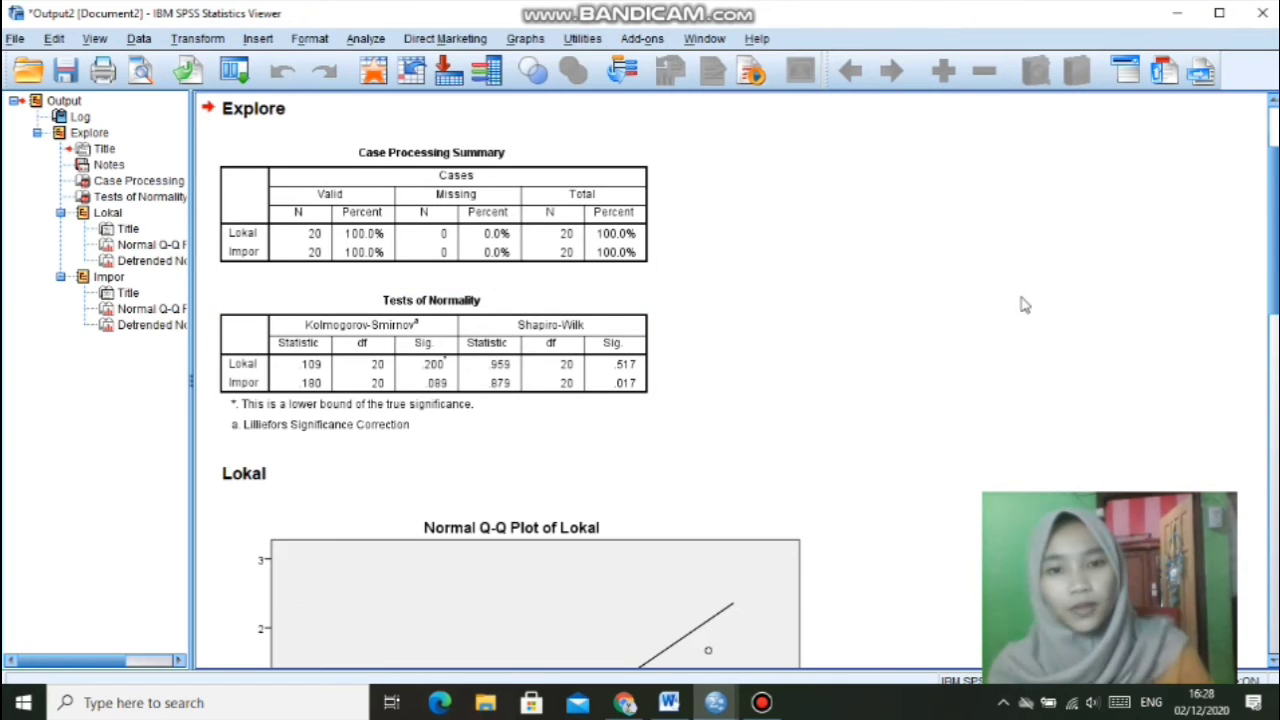
Step: Examine the Shapiro-Wilk significance of Lokal and Impor in the Tests of Normality table
left_click(1273, 102)
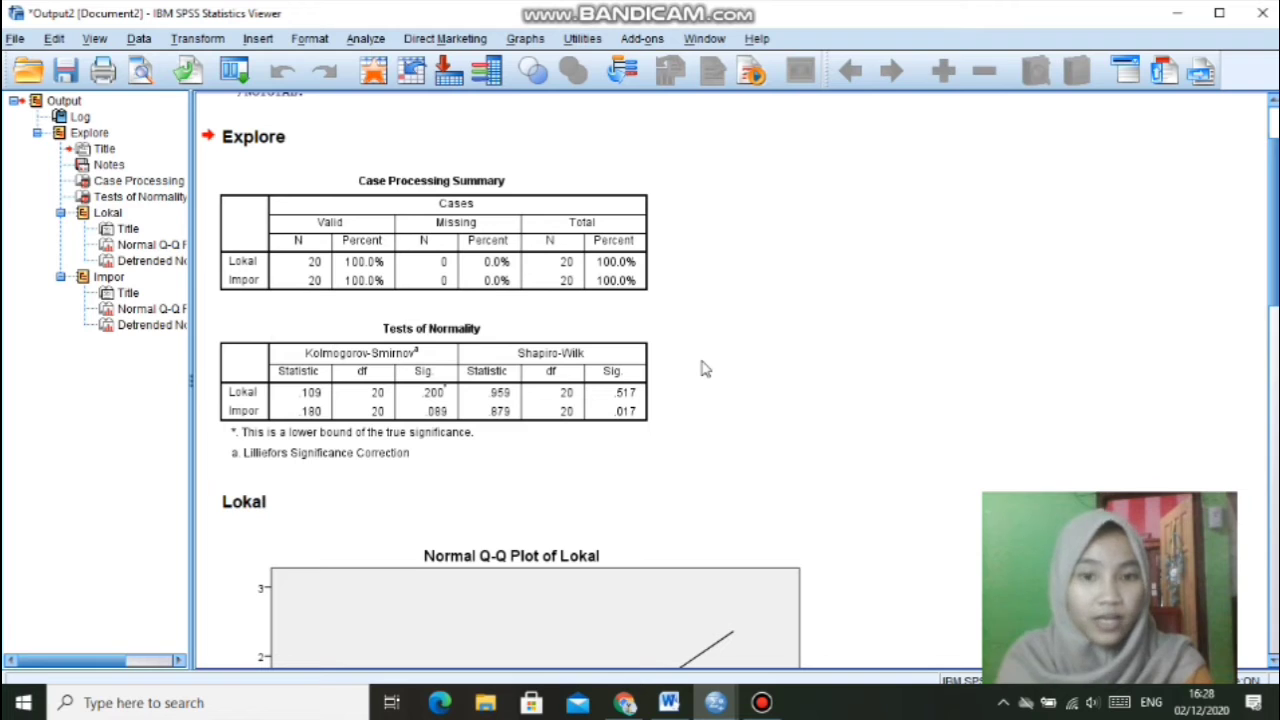
left_click(640, 352)
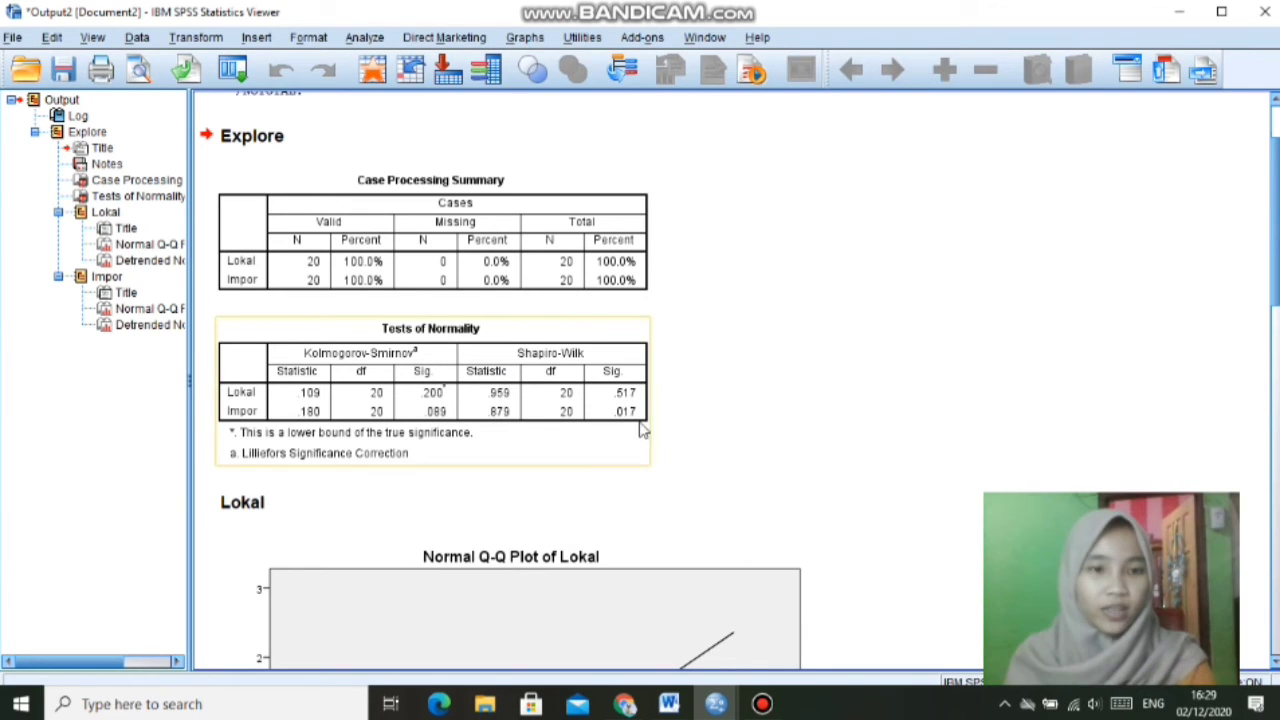
left_click(673, 420)
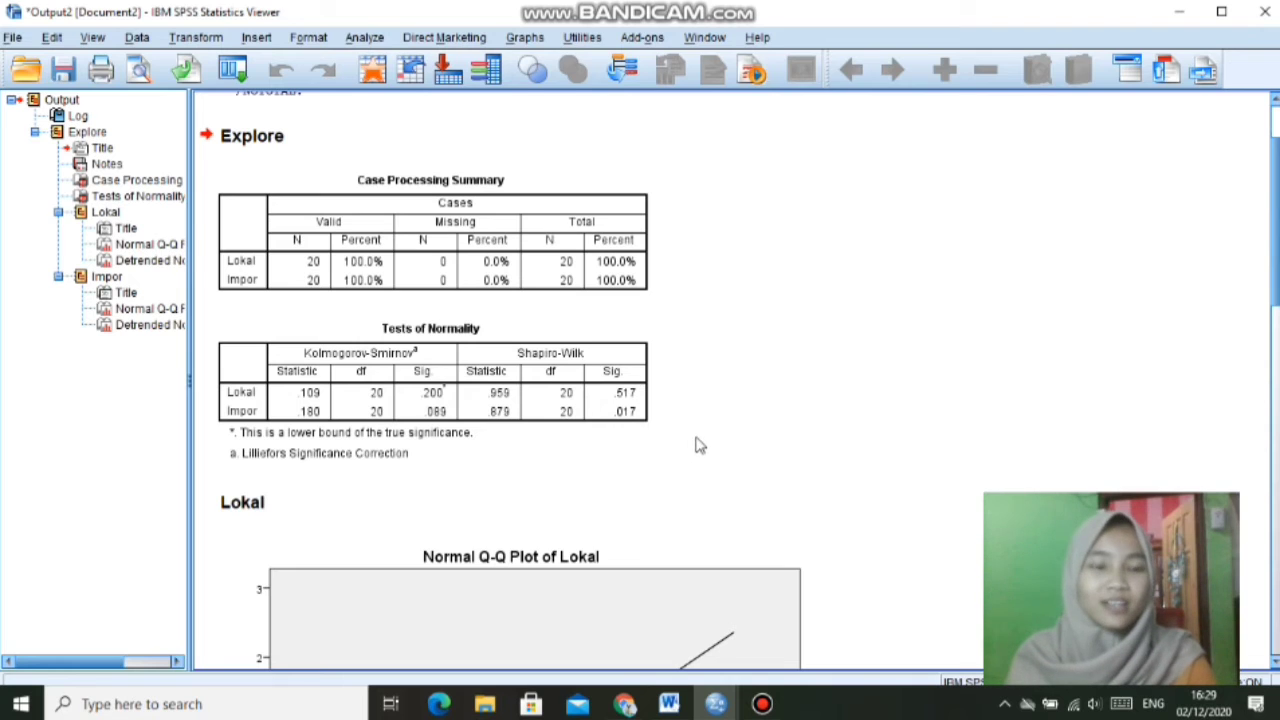
left_click(633, 410)
left_click(659, 387)
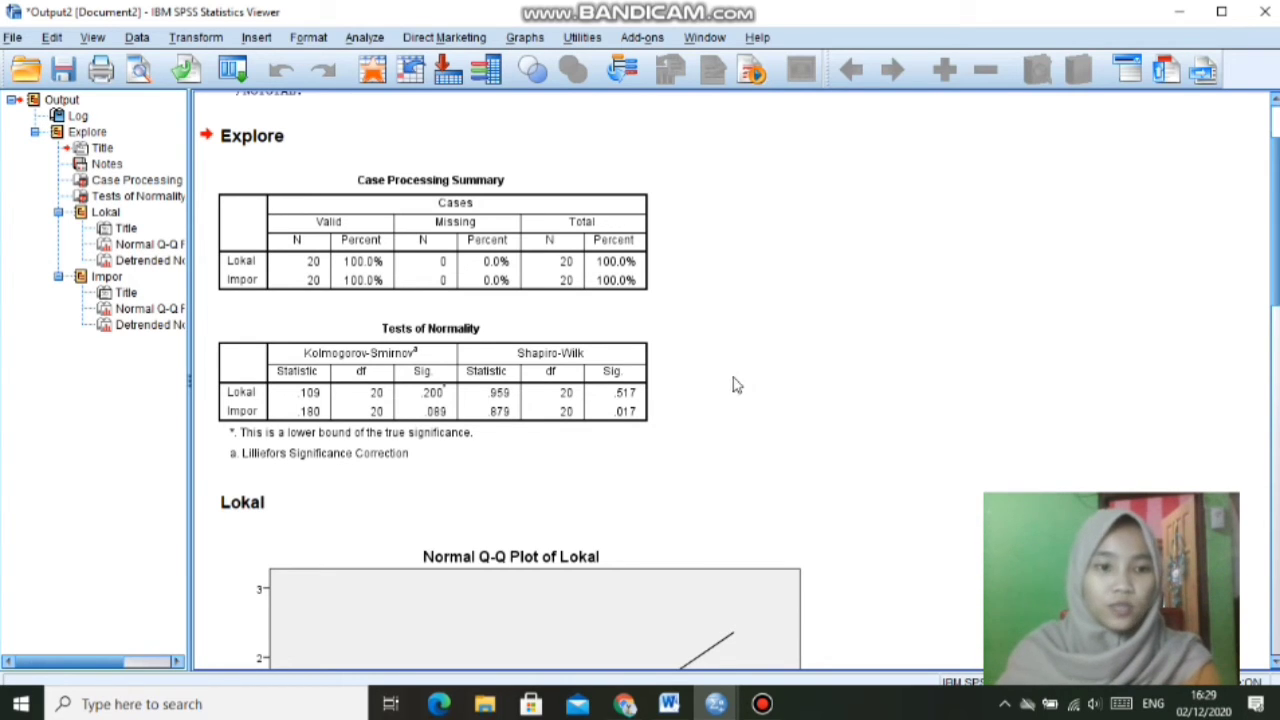
left_click(652, 427)
left_click(666, 421)
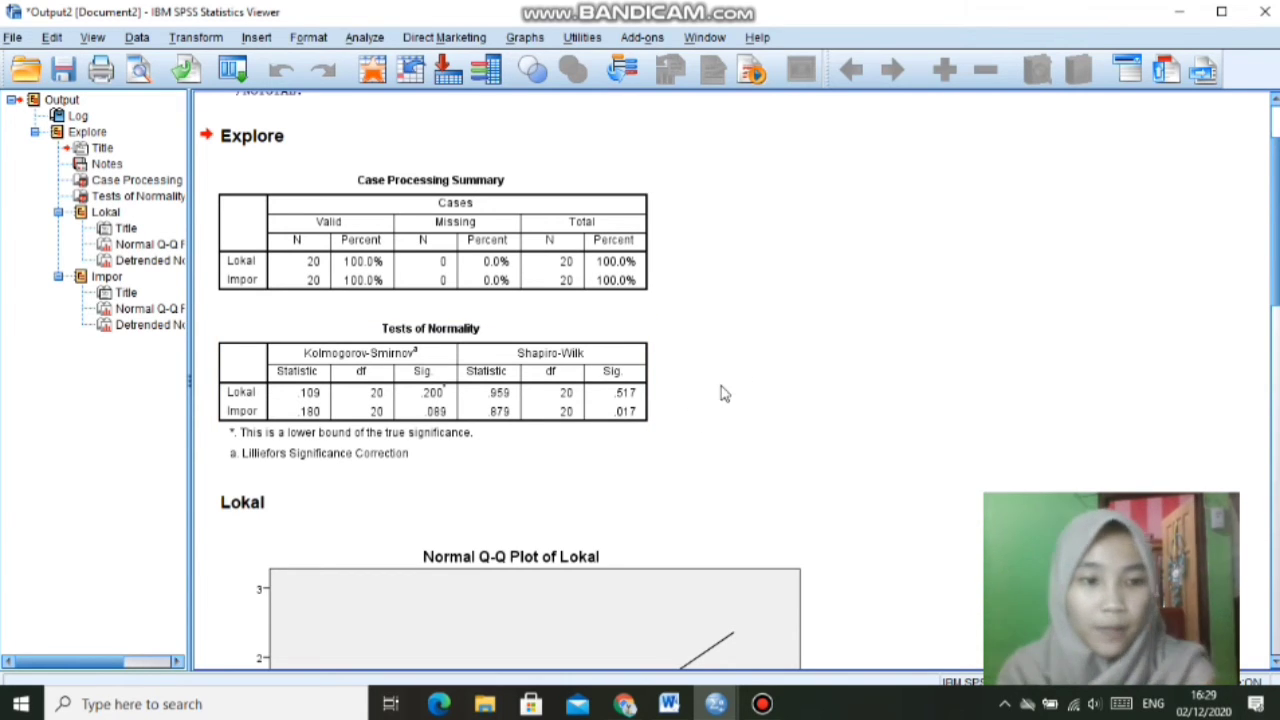
left_click(662, 422)
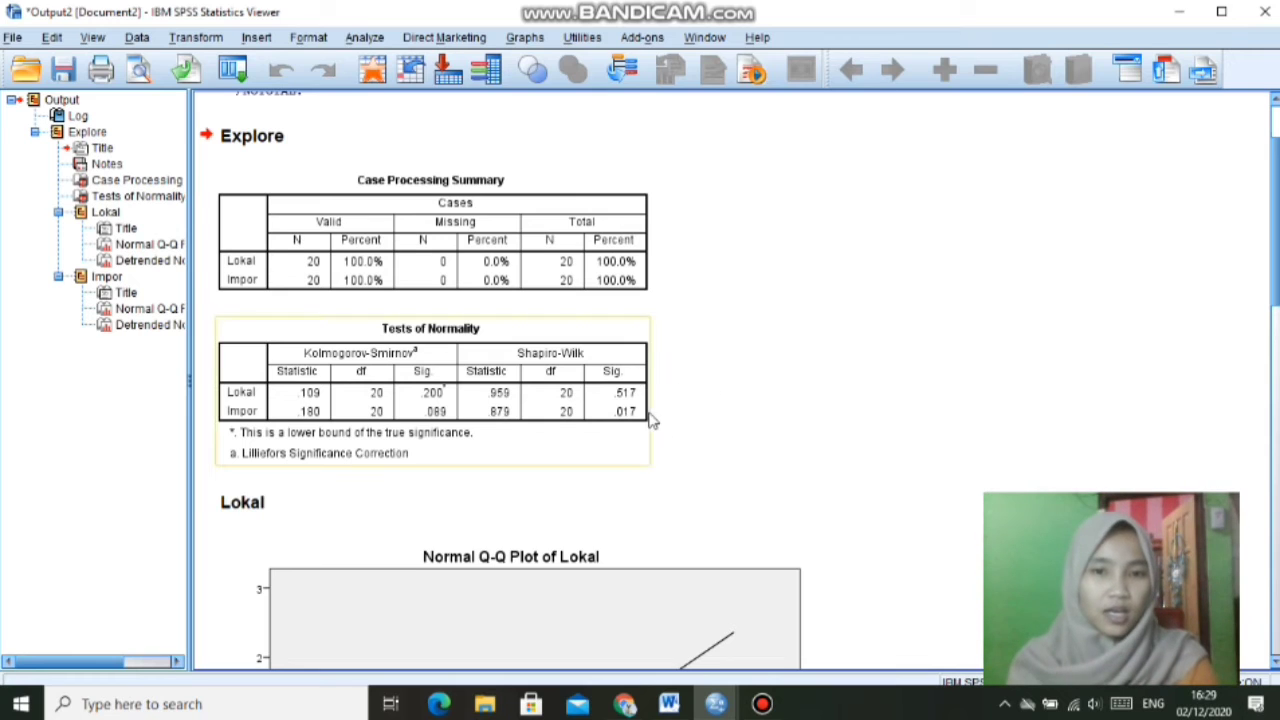
left_click(673, 414)
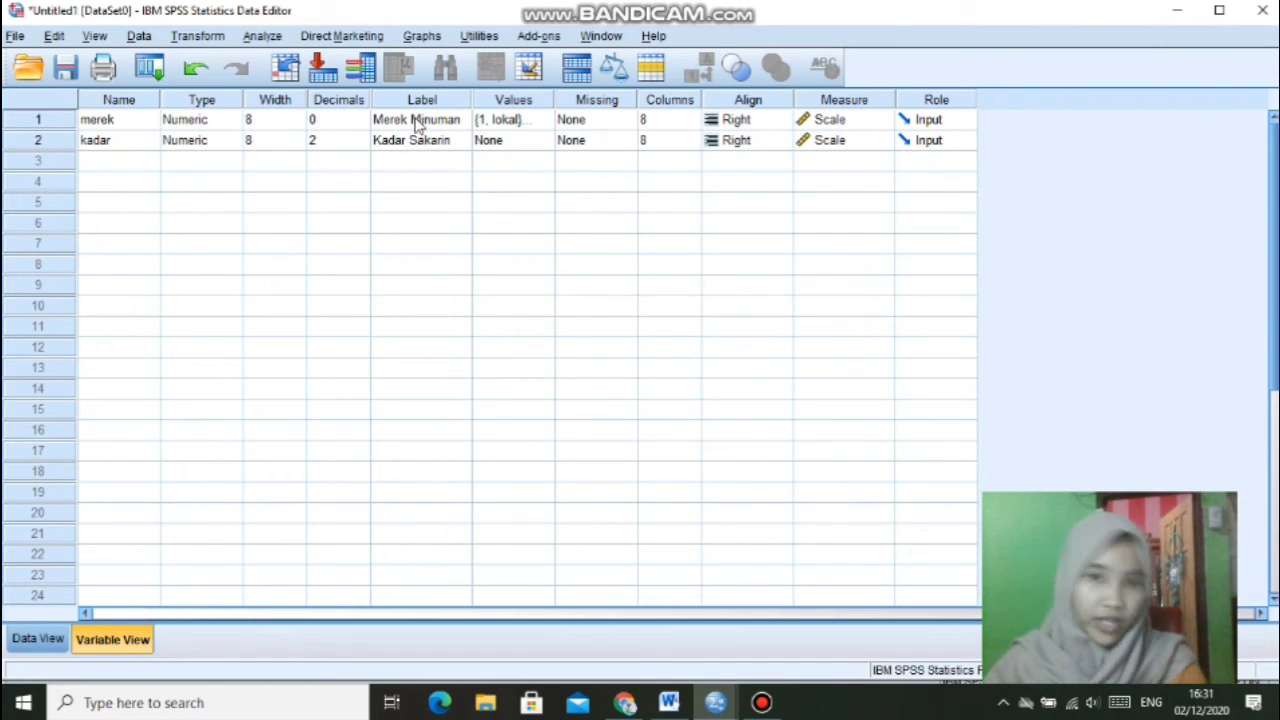
Step: Review the value labels of merek, the decimals of kadar, and the data entered for both variables
left_click(527, 120)
left_click(545, 120)
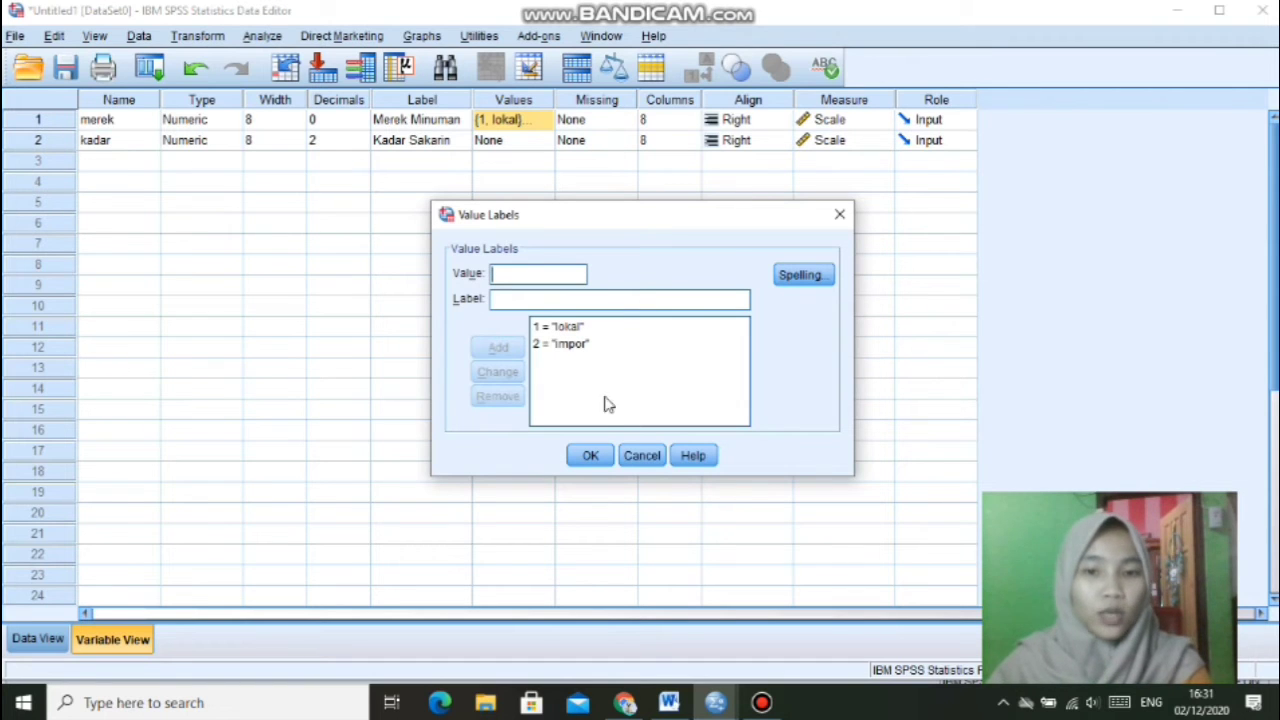
left_click(590, 456)
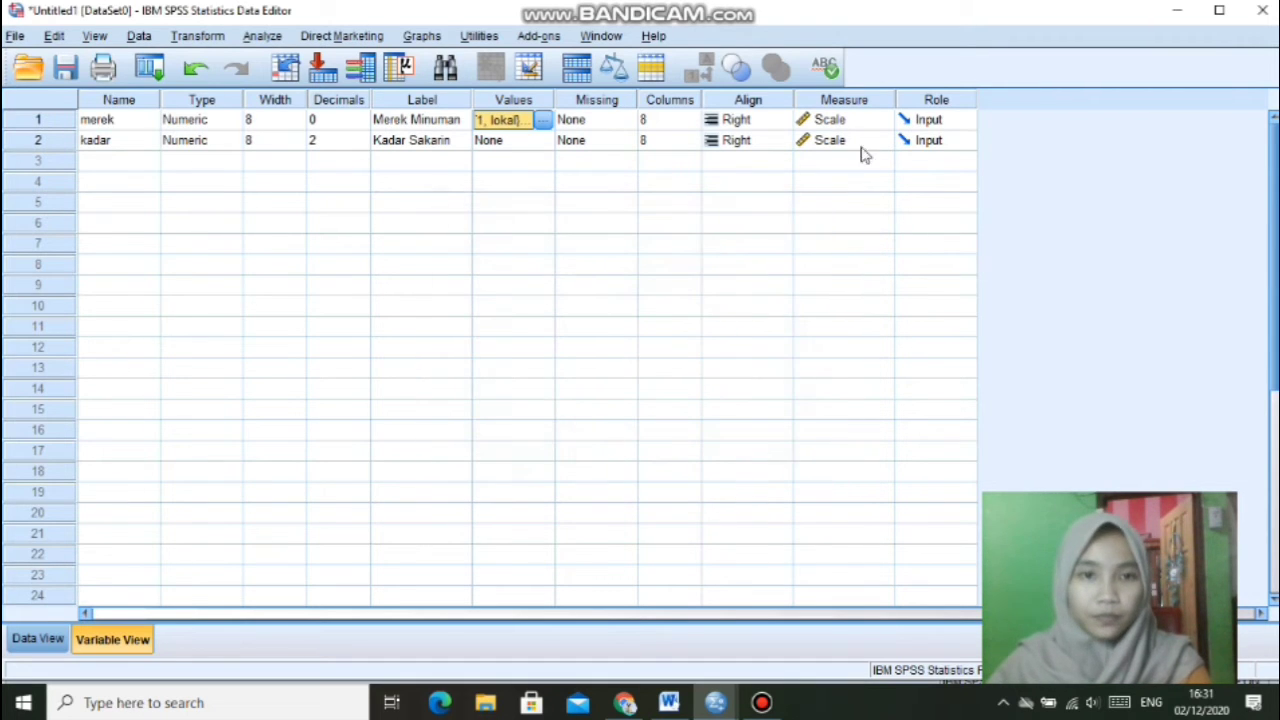
left_click(112, 144)
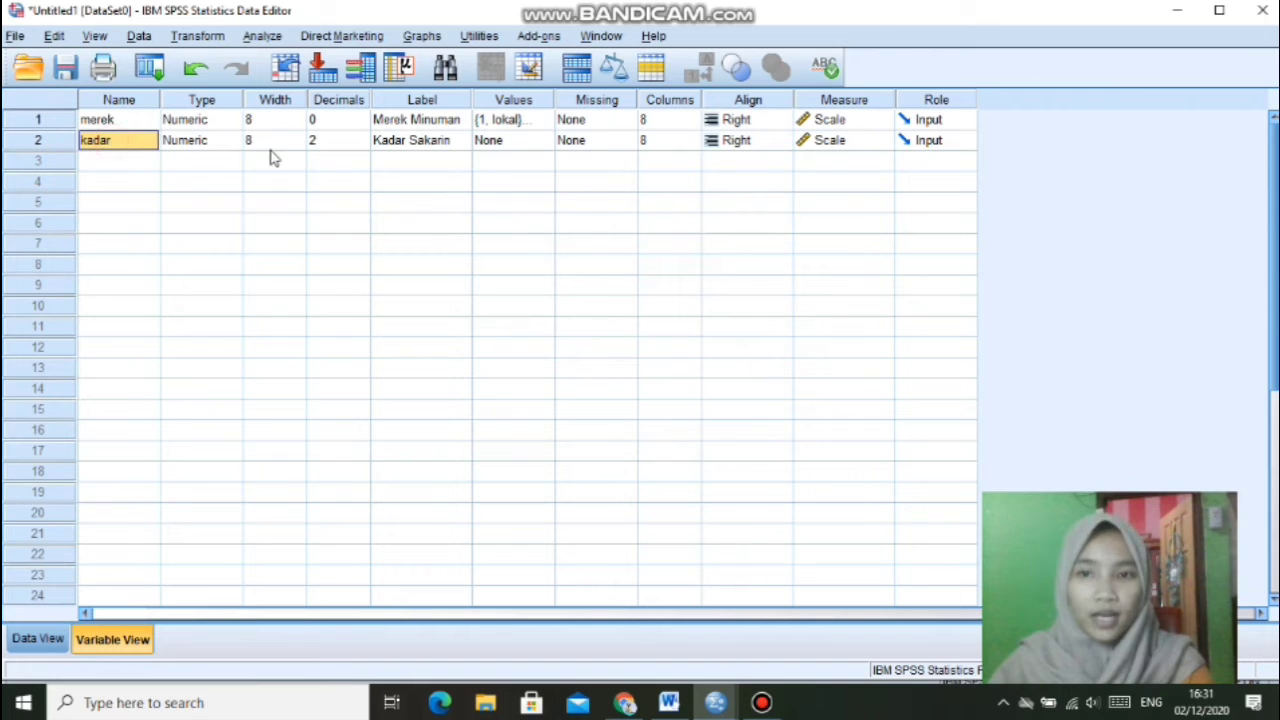
left_click(337, 144)
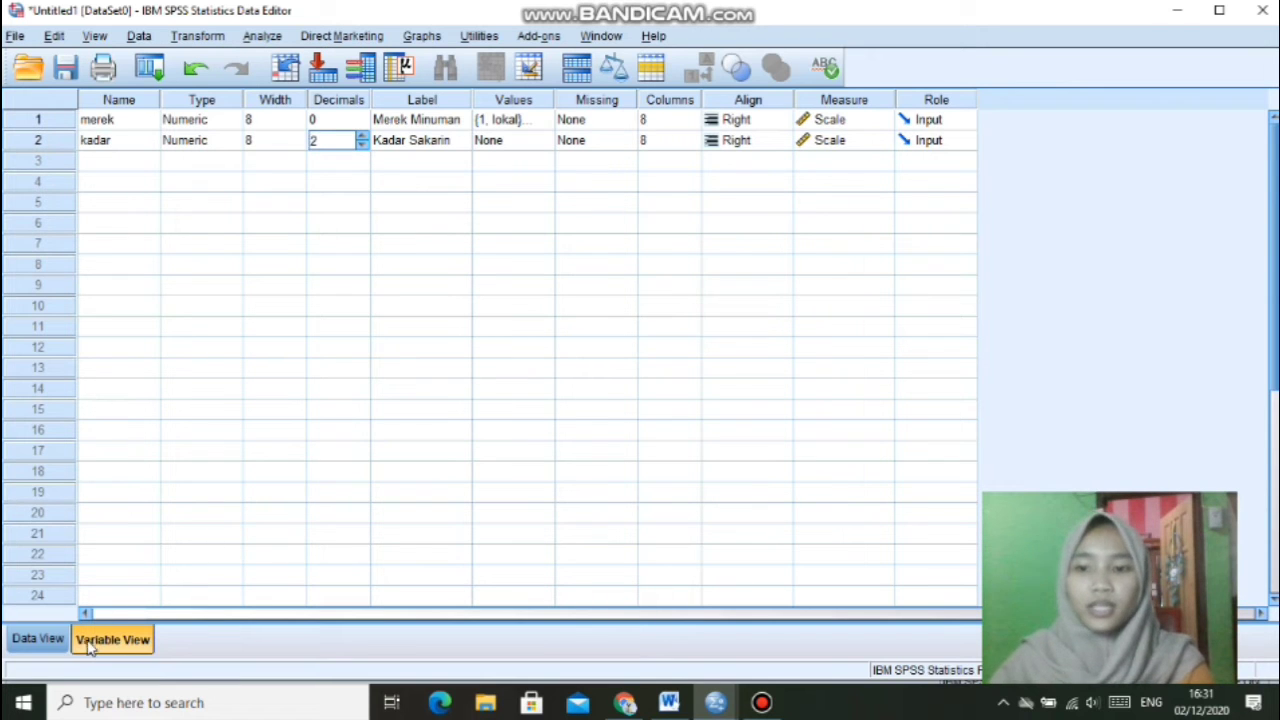
left_click(50, 638)
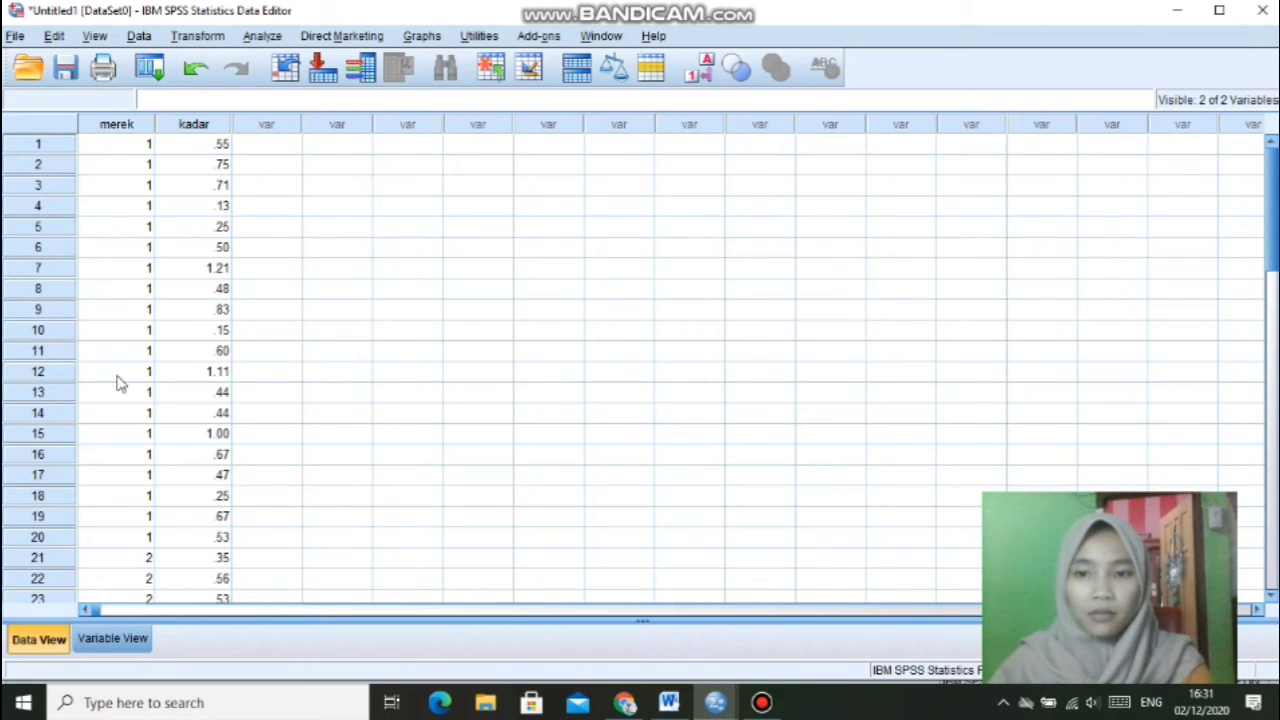
left_click(113, 638)
left_click(36, 639)
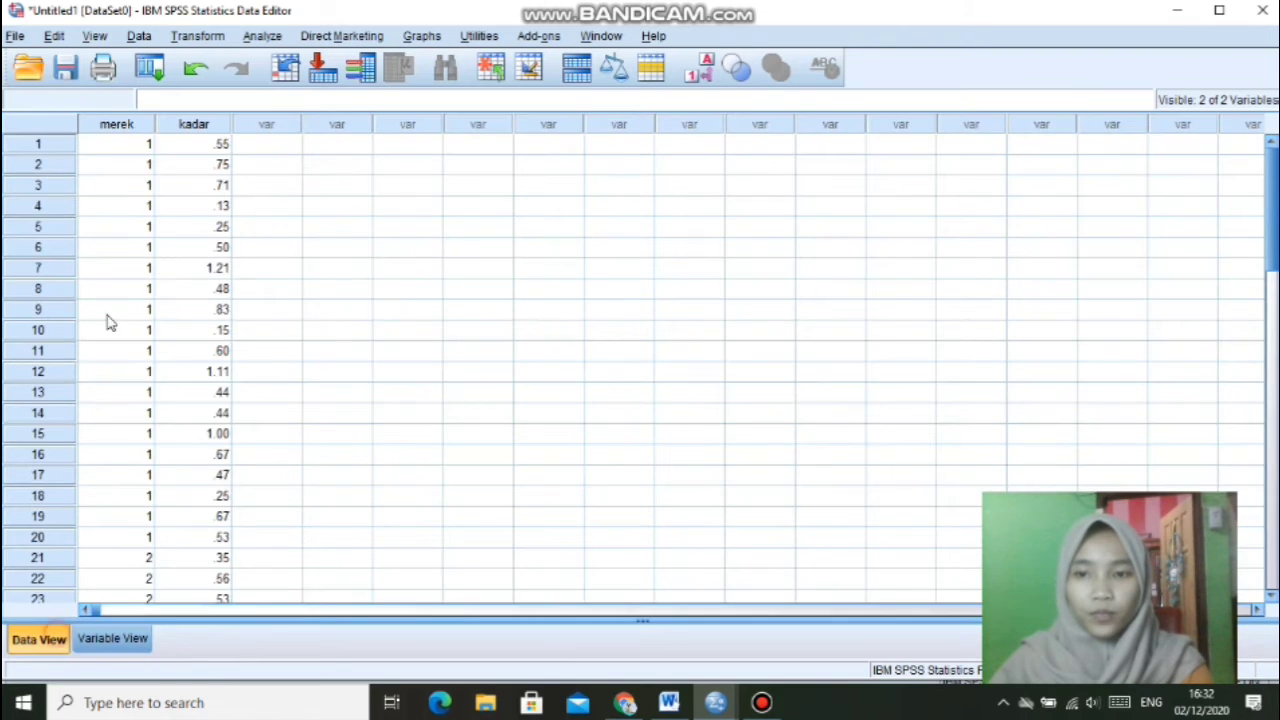
Step: Set up an Explore analysis with Kadar Sakarin as the dependent variable and Merek Minuman as the factor
left_click(263, 36)
mouse_move(346, 86)
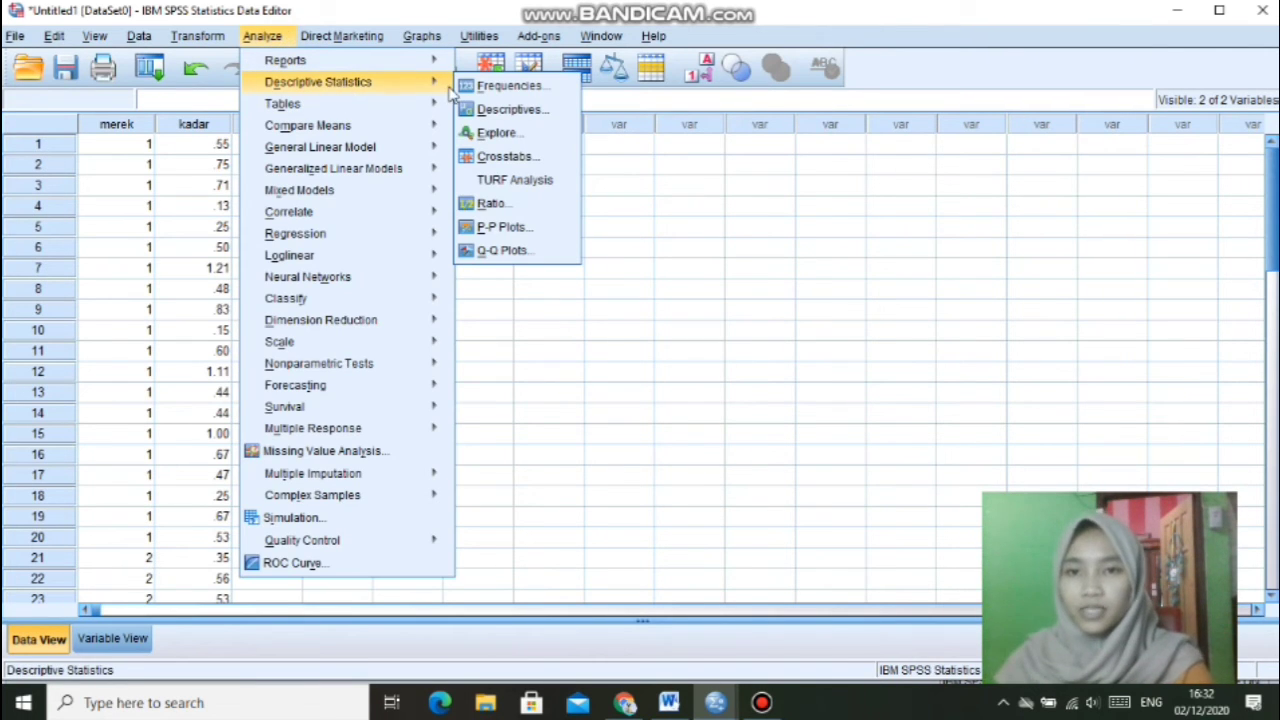
left_click(516, 140)
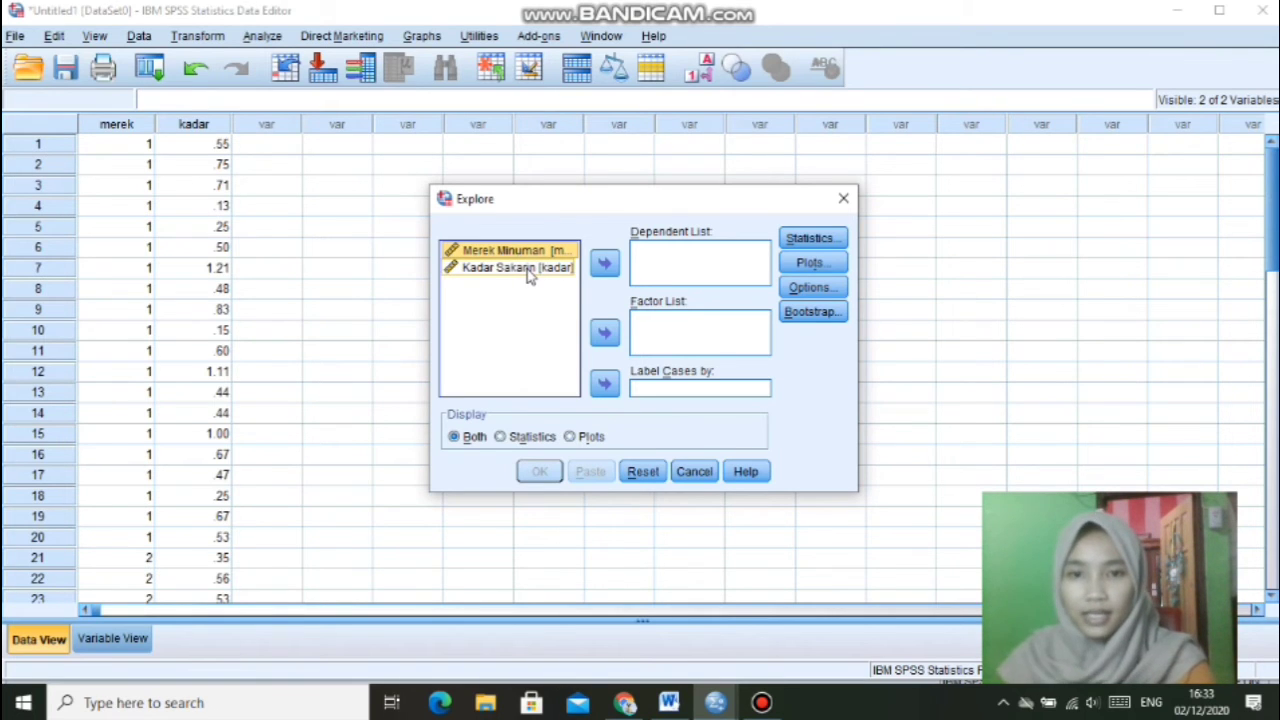
left_click(527, 270)
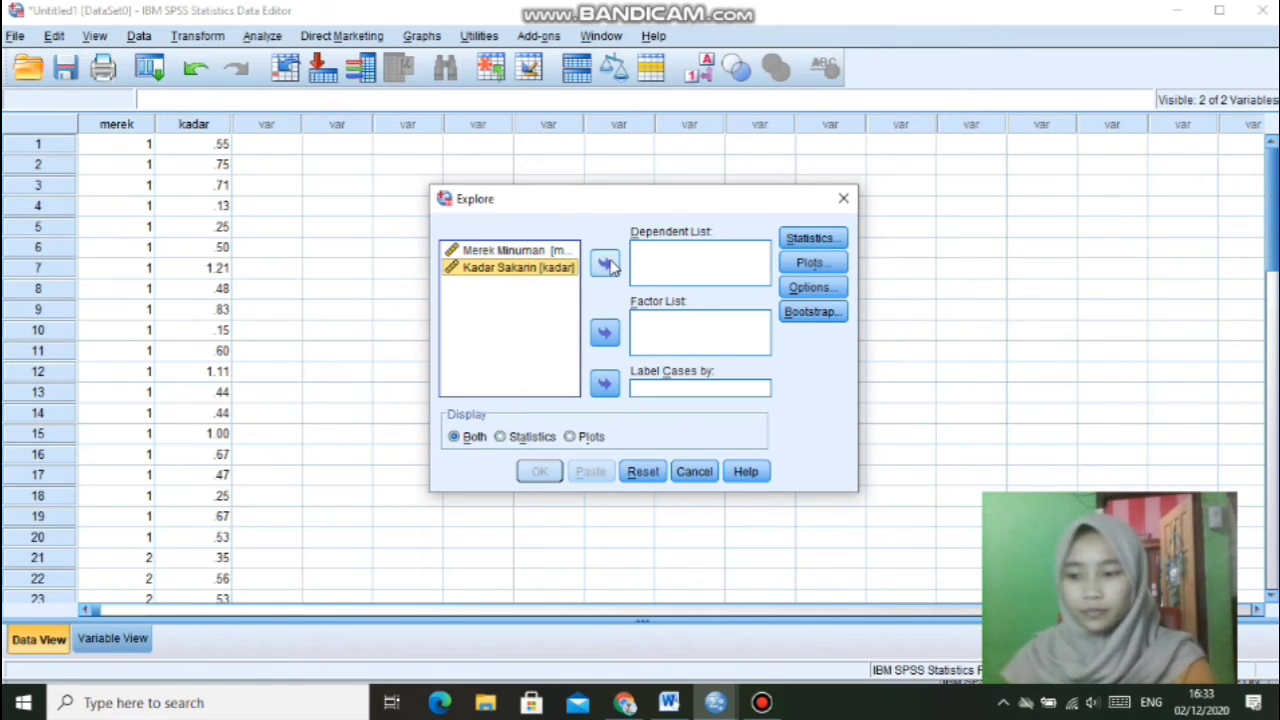
left_click(606, 263)
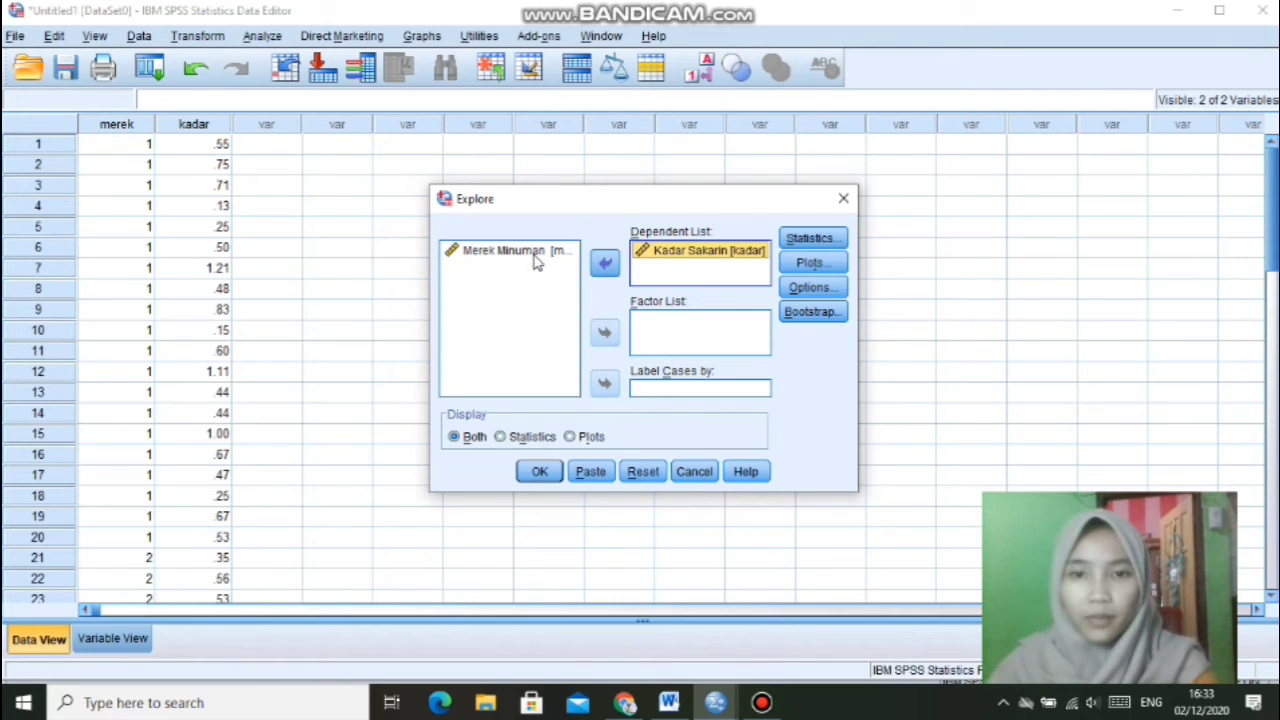
left_click(532, 262)
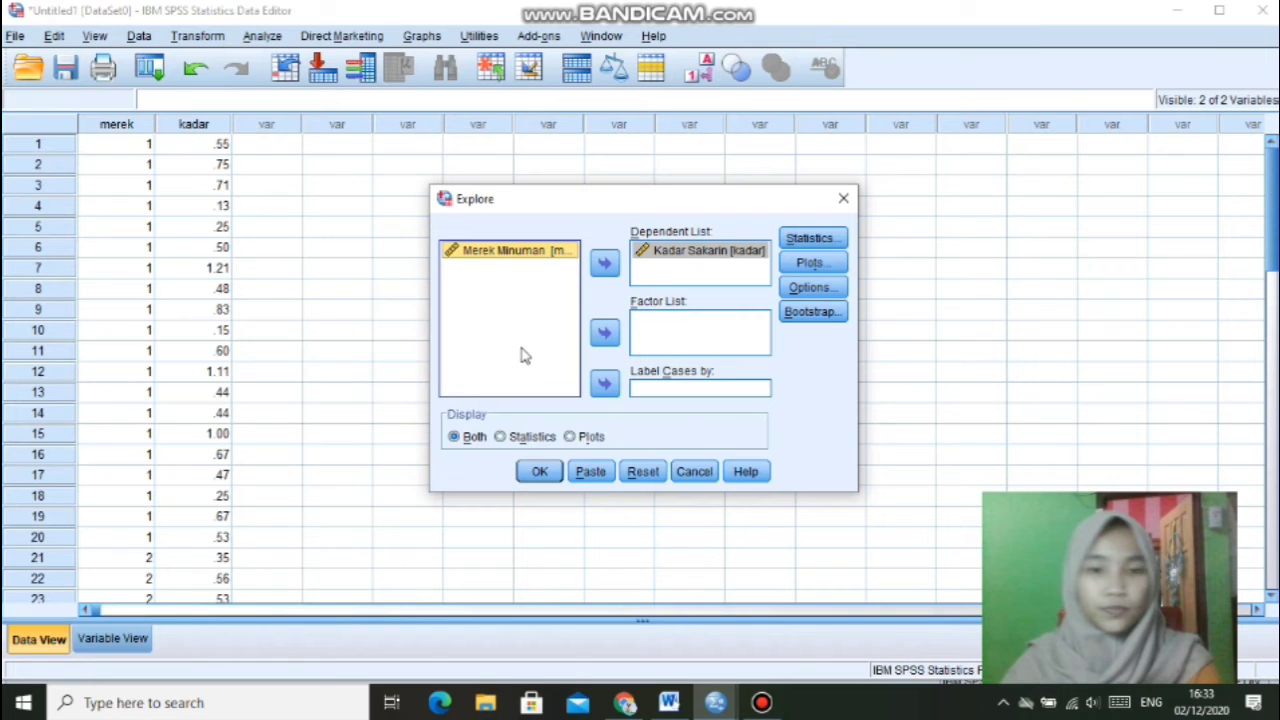
left_click(604, 332)
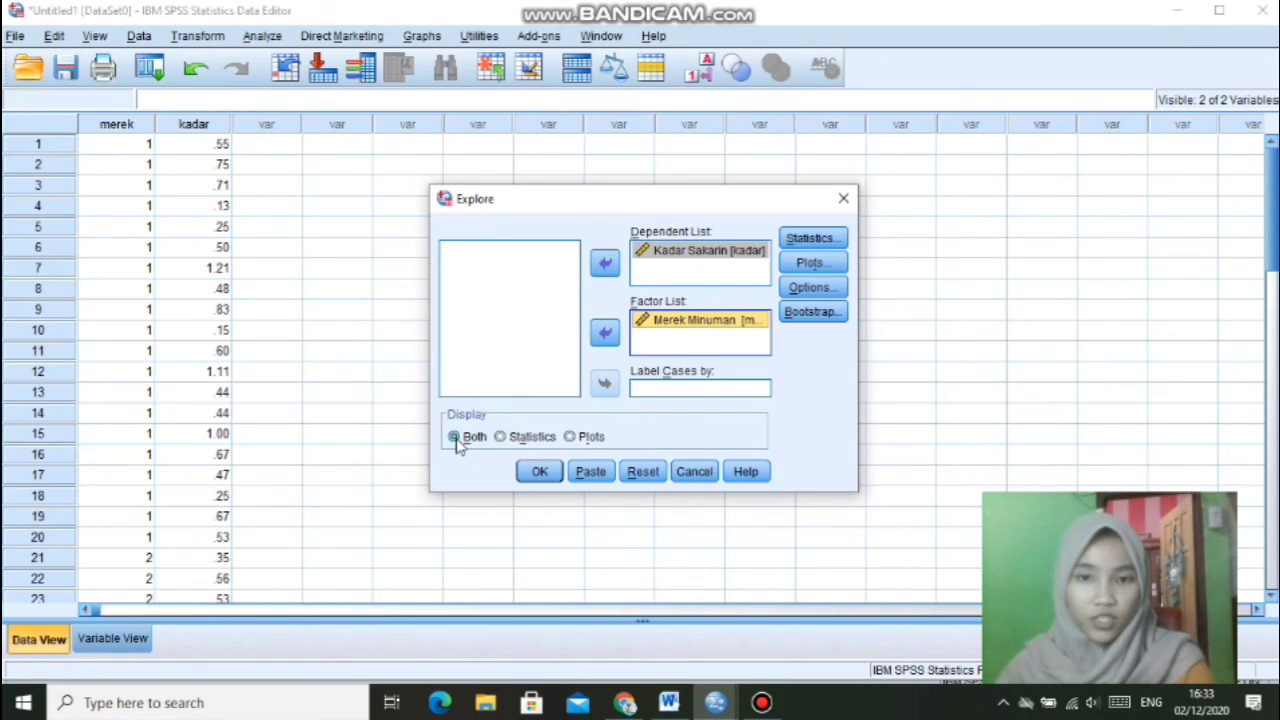
Step: Run Explore with descriptives at a 95% confidence interval, no boxplots, no stem-and-leaf plot, and the Levene test on power estimation
left_click(815, 238)
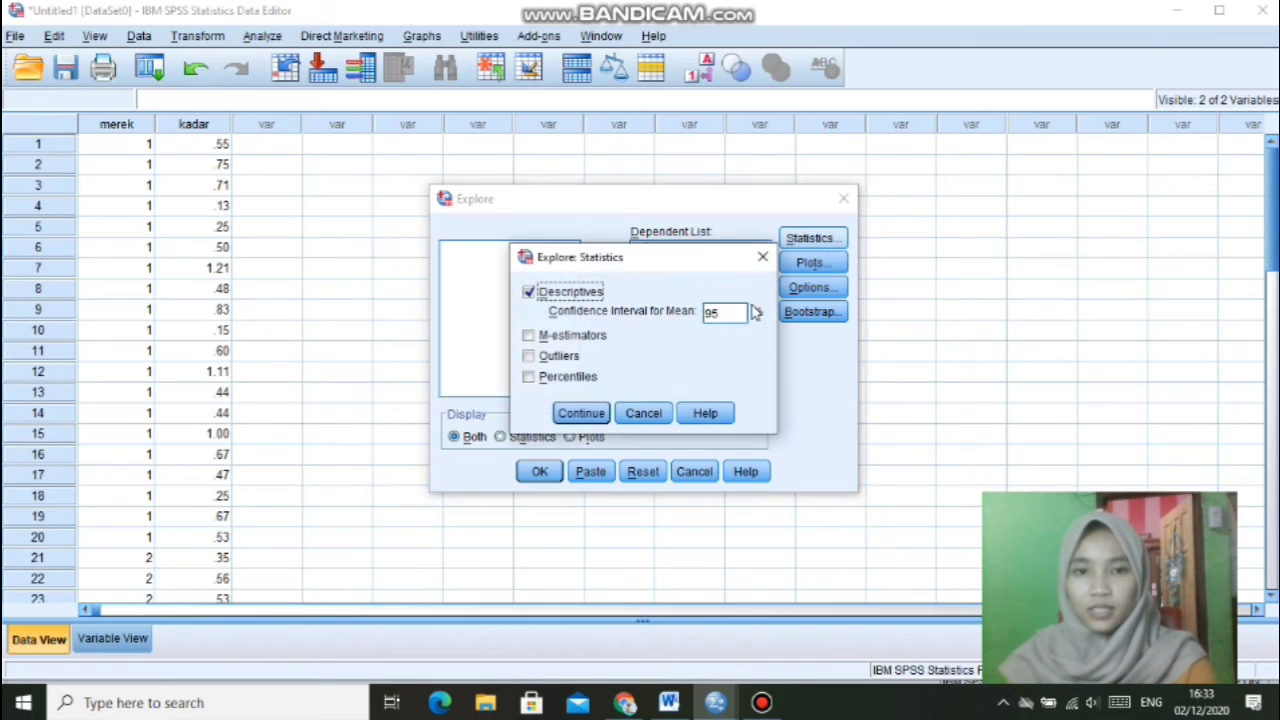
left_click(573, 415)
left_click(810, 262)
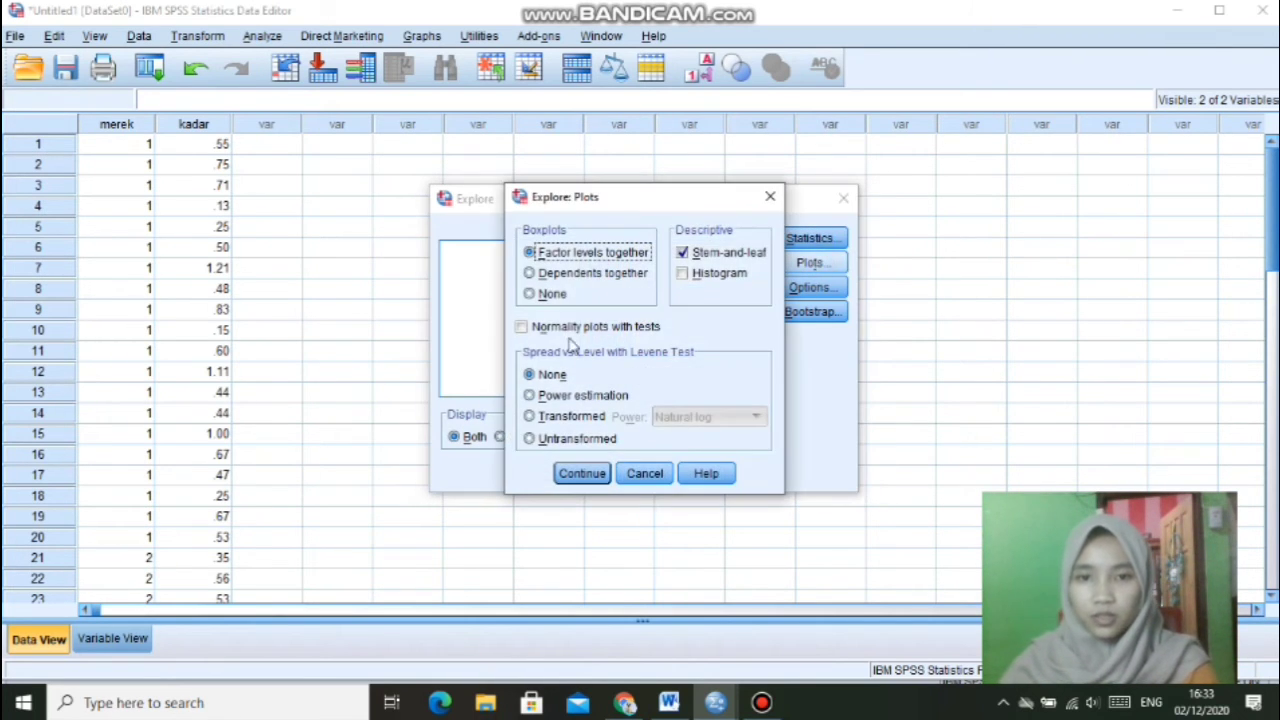
left_click(531, 294)
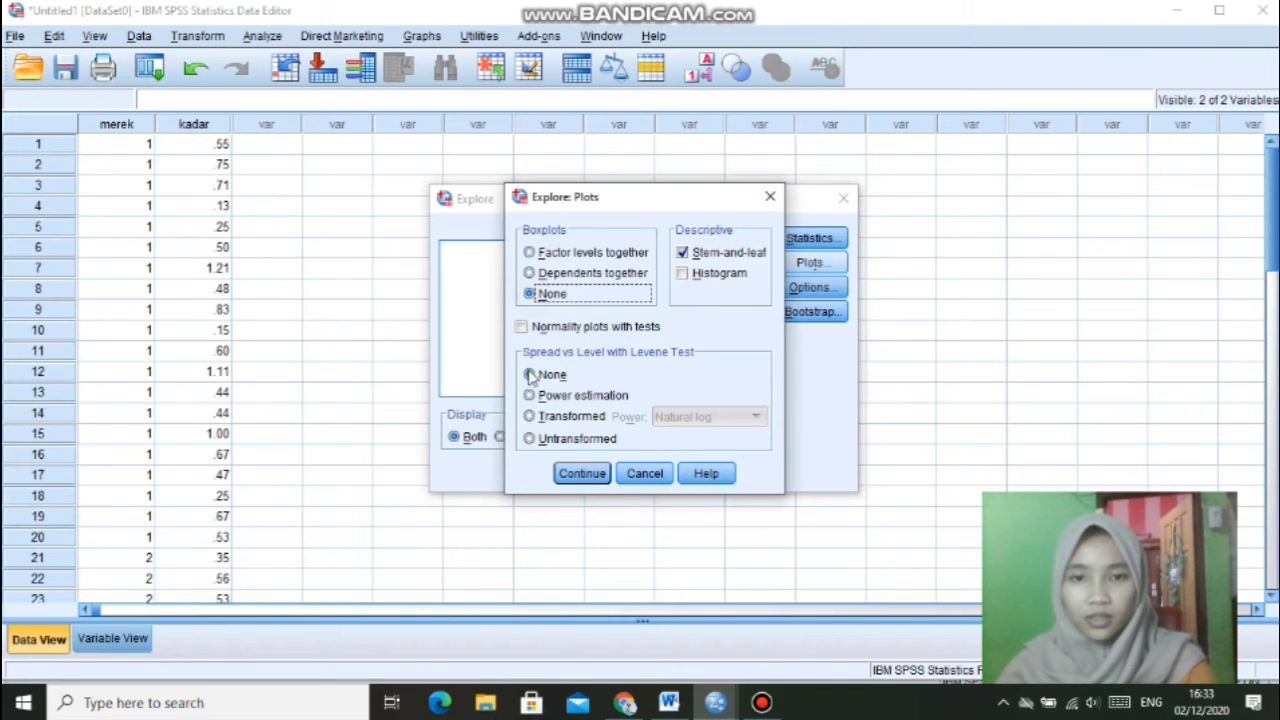
left_click(530, 396)
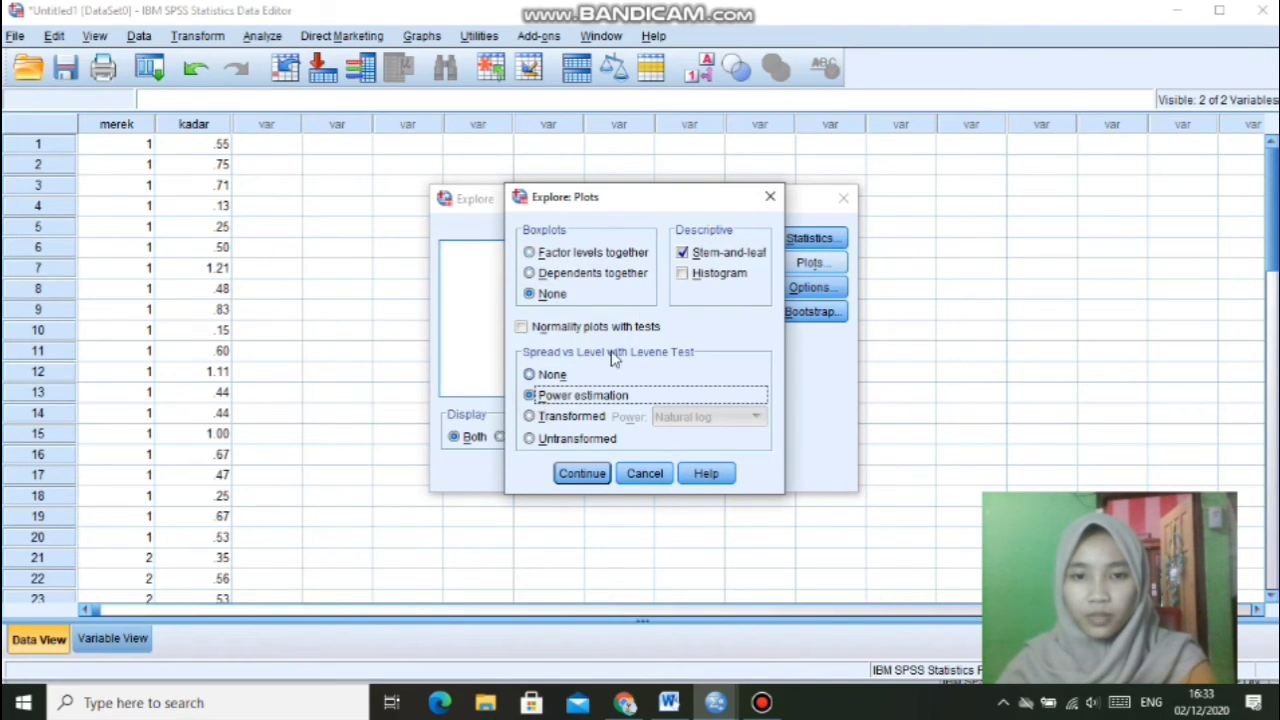
left_click(682, 253)
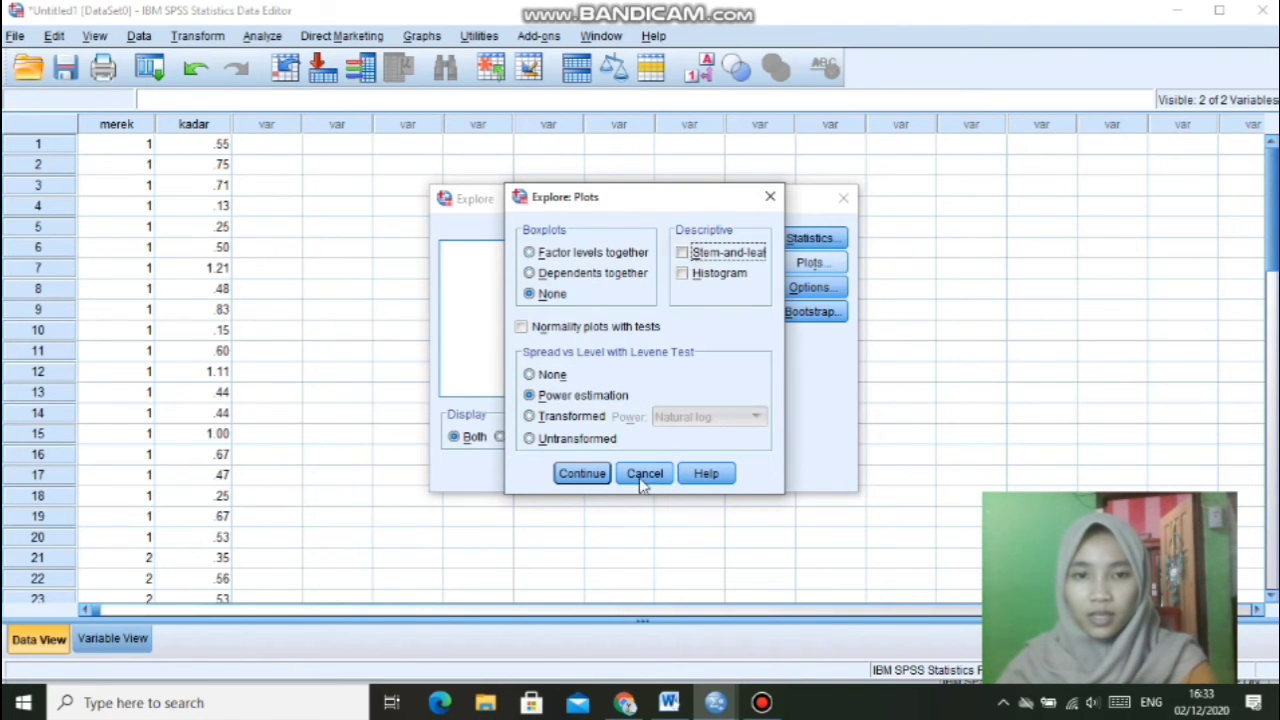
left_click(582, 473)
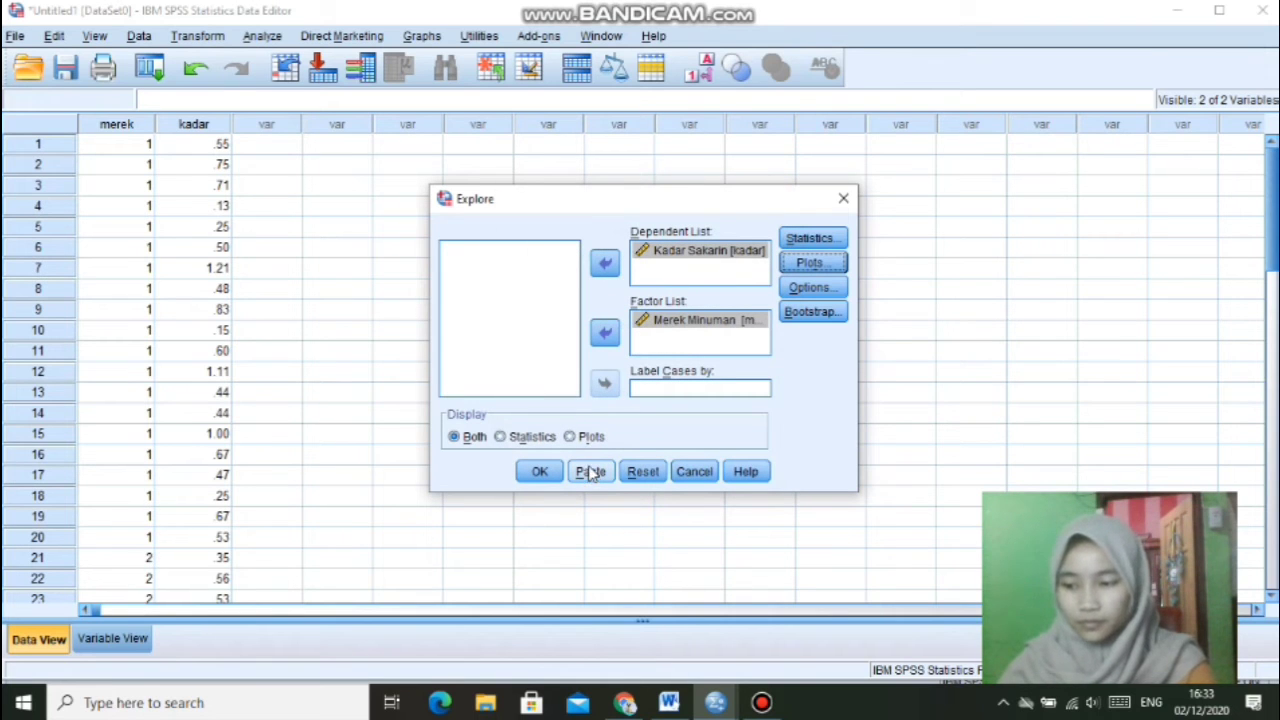
left_click(554, 475)
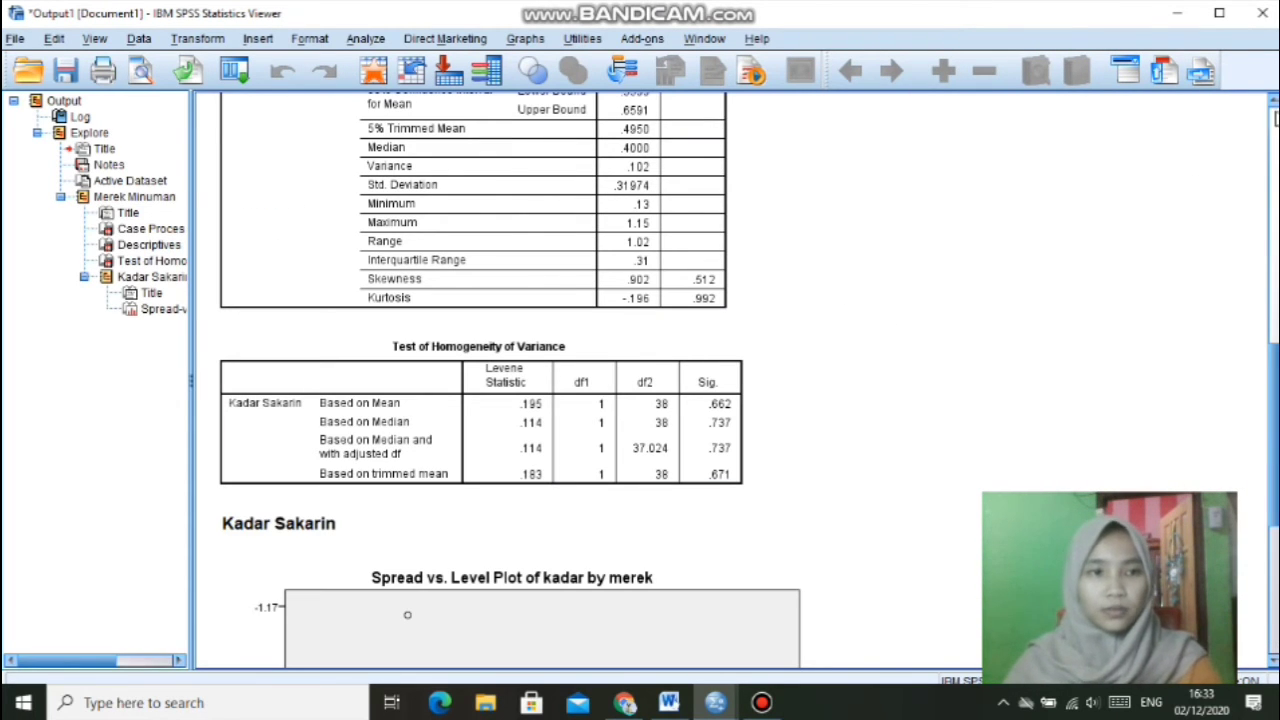
Step: Examine the Explore output from the case processing summary through the descriptives of Kadar Sakarin for both drink brands
scroll(640, 380, "up", 1)
scroll(1275, 104, "up", 12)
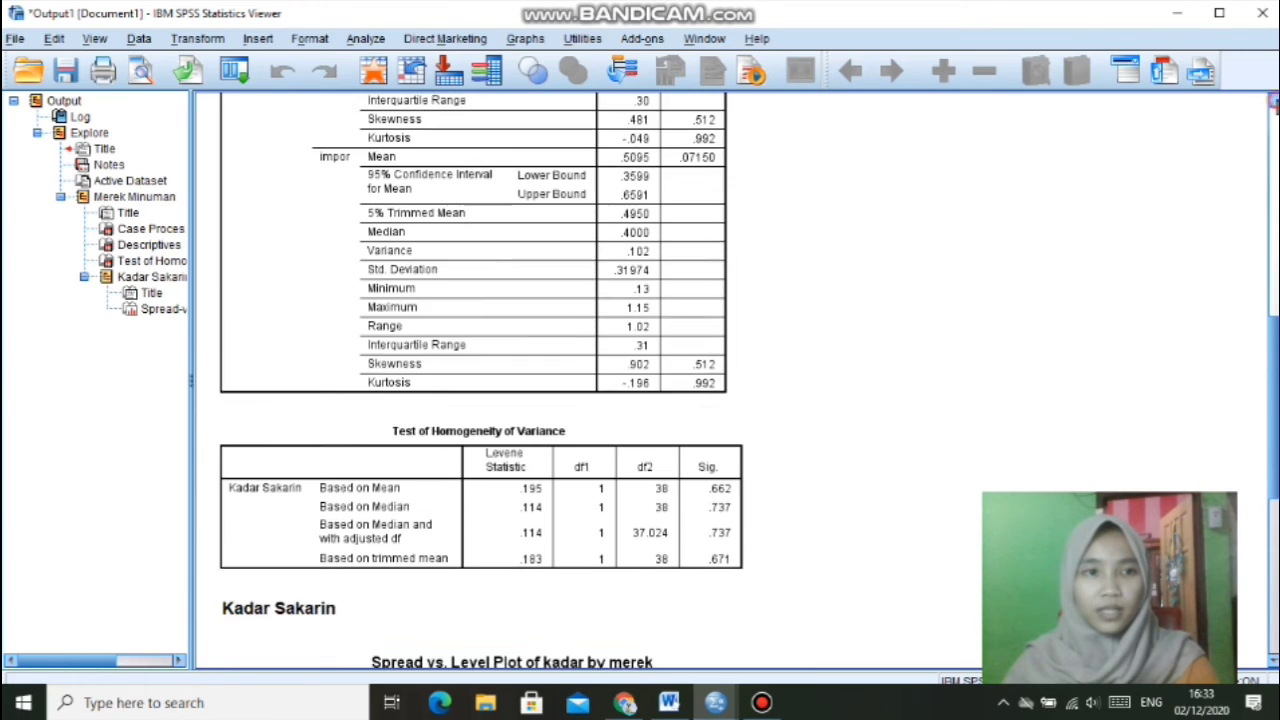
left_click(1275, 103)
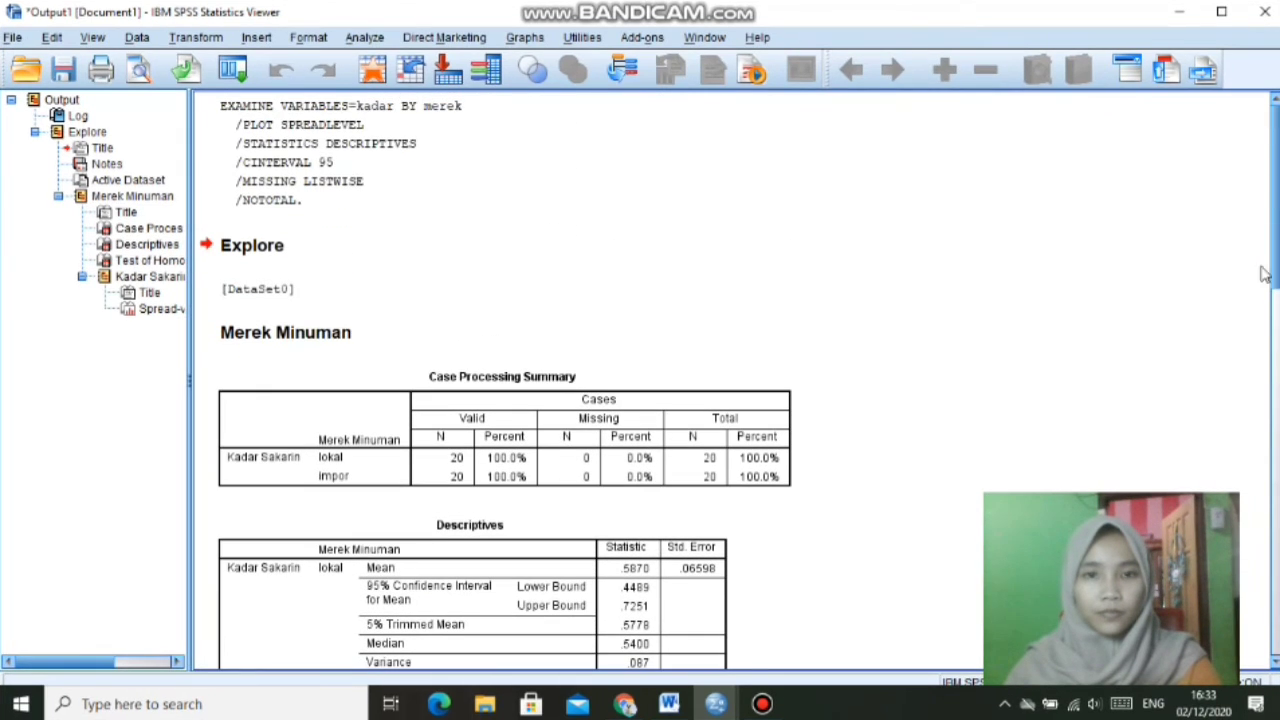
scroll(640, 380, "down", 9)
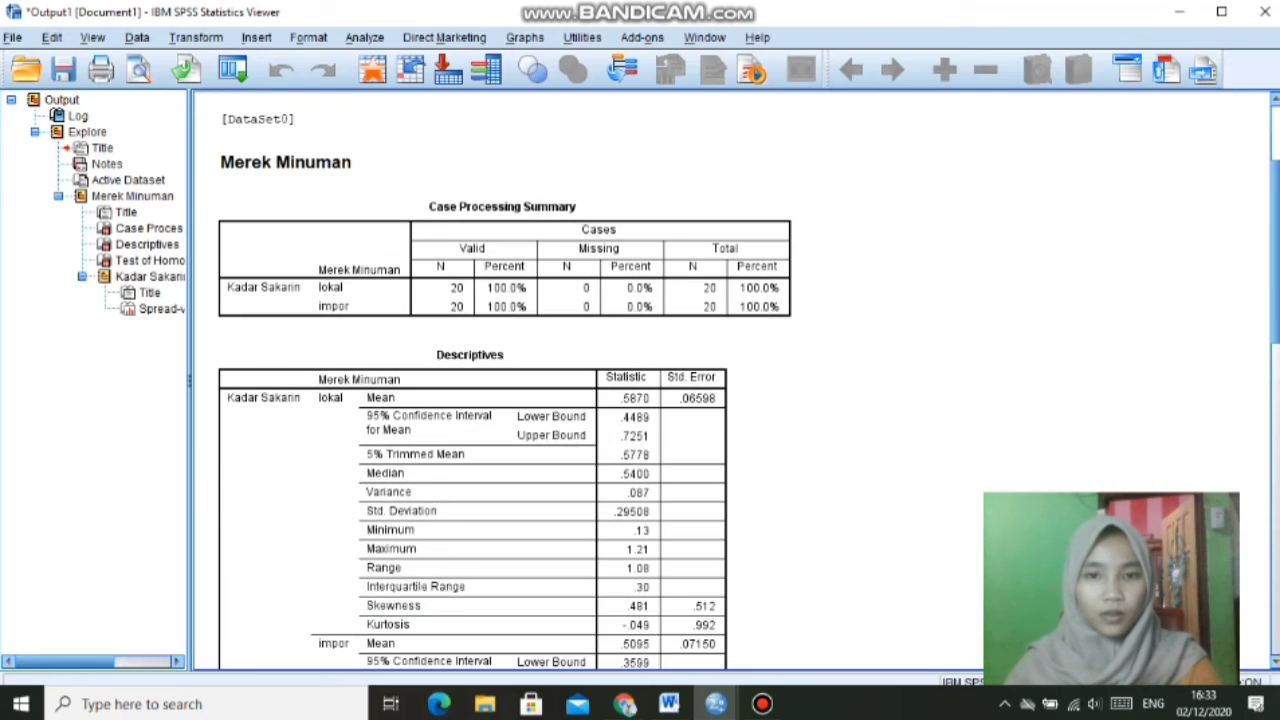
scroll(640, 380, "down", 5)
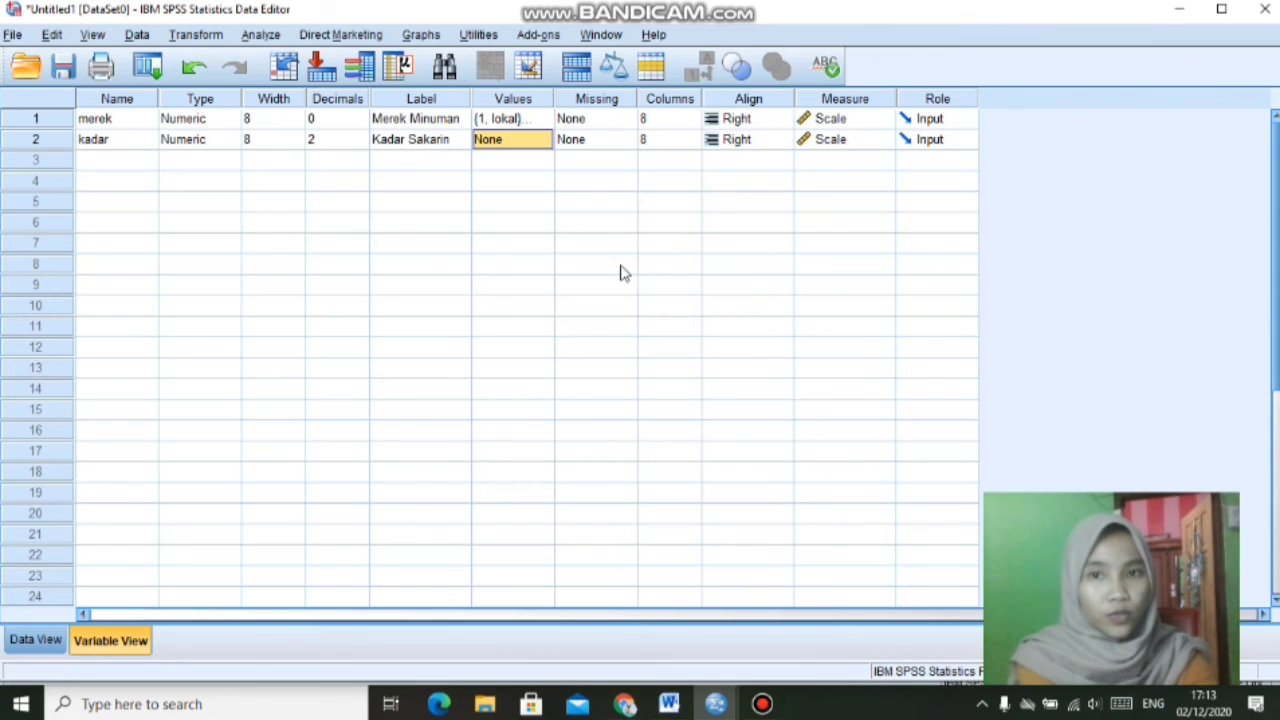
Step: Review the merek and kadar variable definitions, including merek's value labels and kadar's measurement level, and check the entered data
left_click(108, 120)
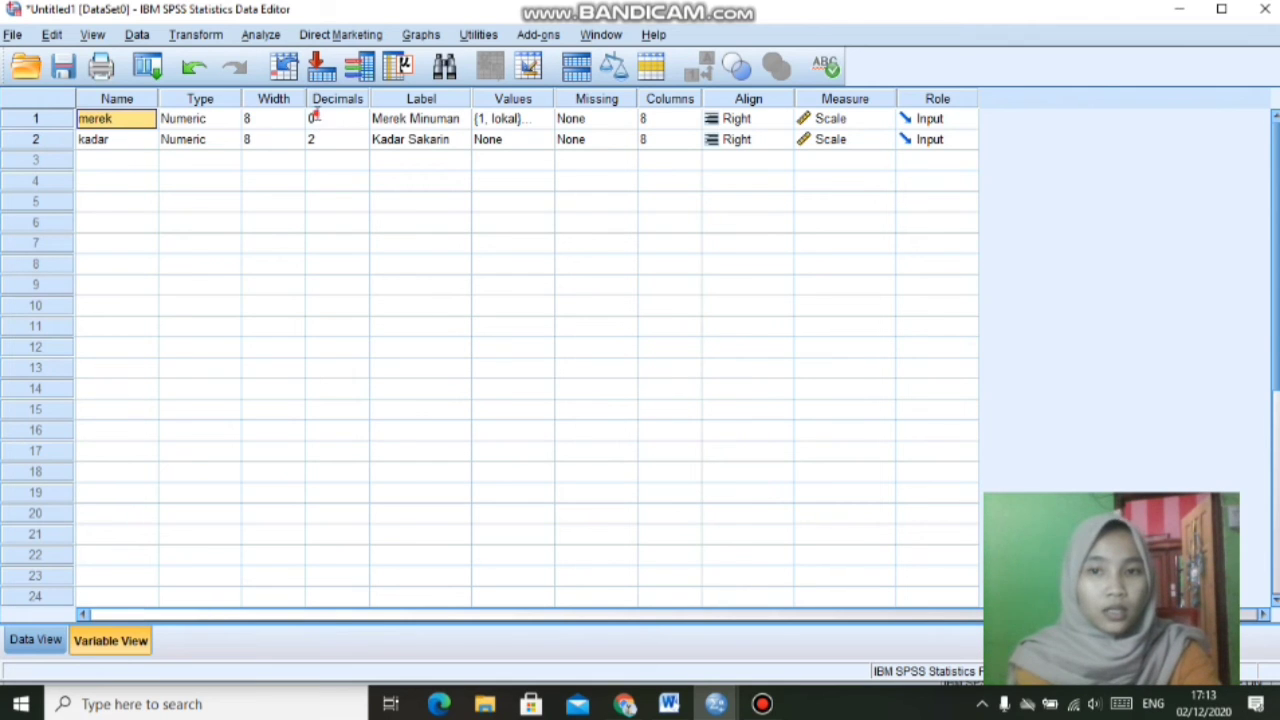
left_click(314, 118)
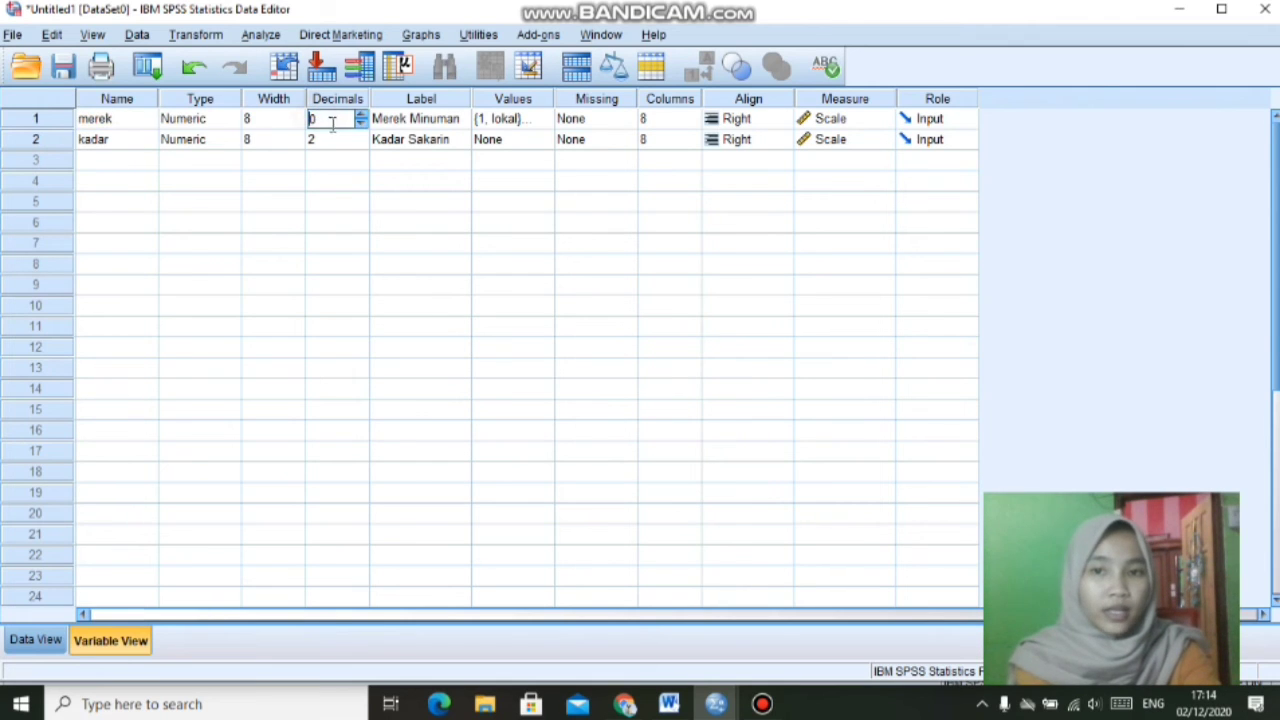
left_click(446, 124)
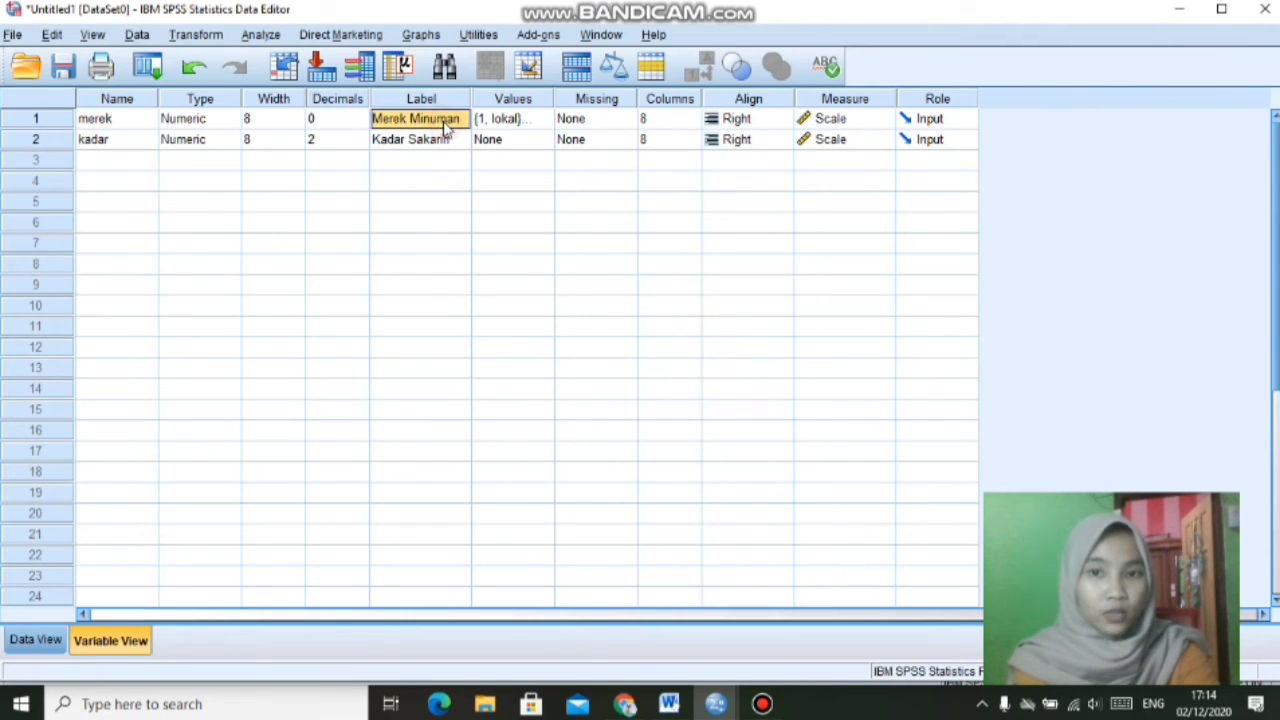
left_click(531, 121)
left_click(541, 118)
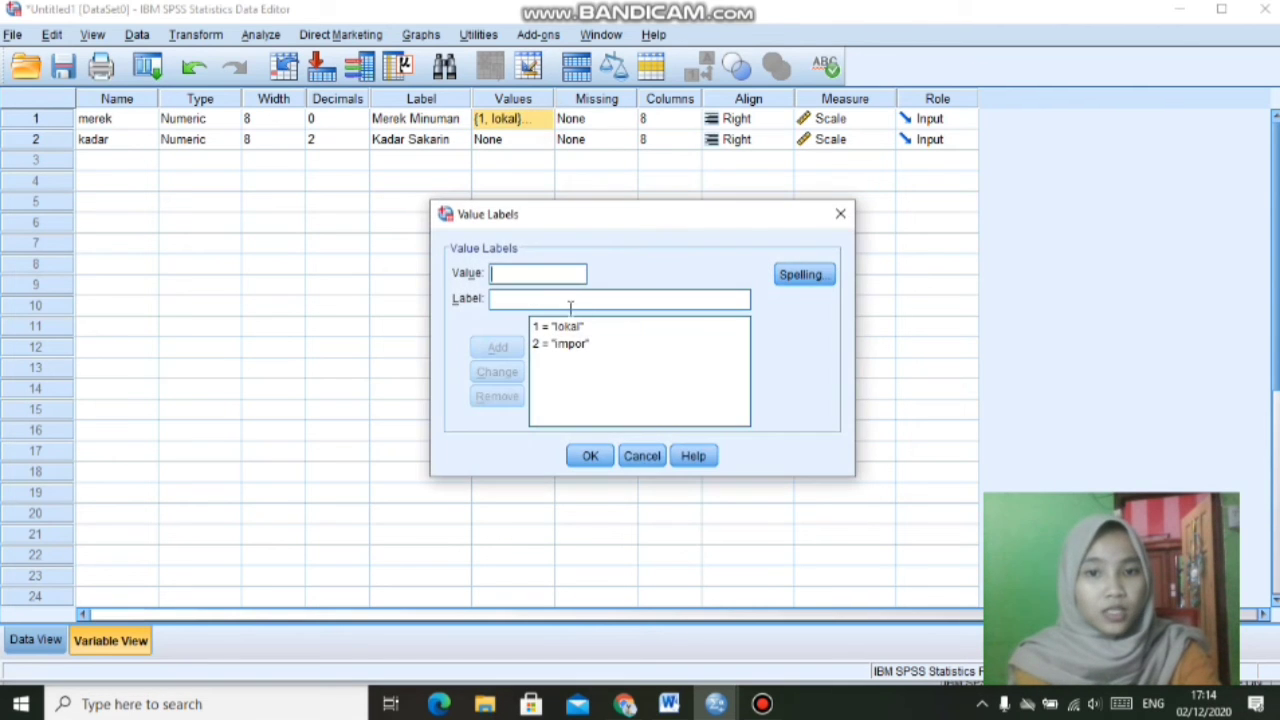
left_click(598, 458)
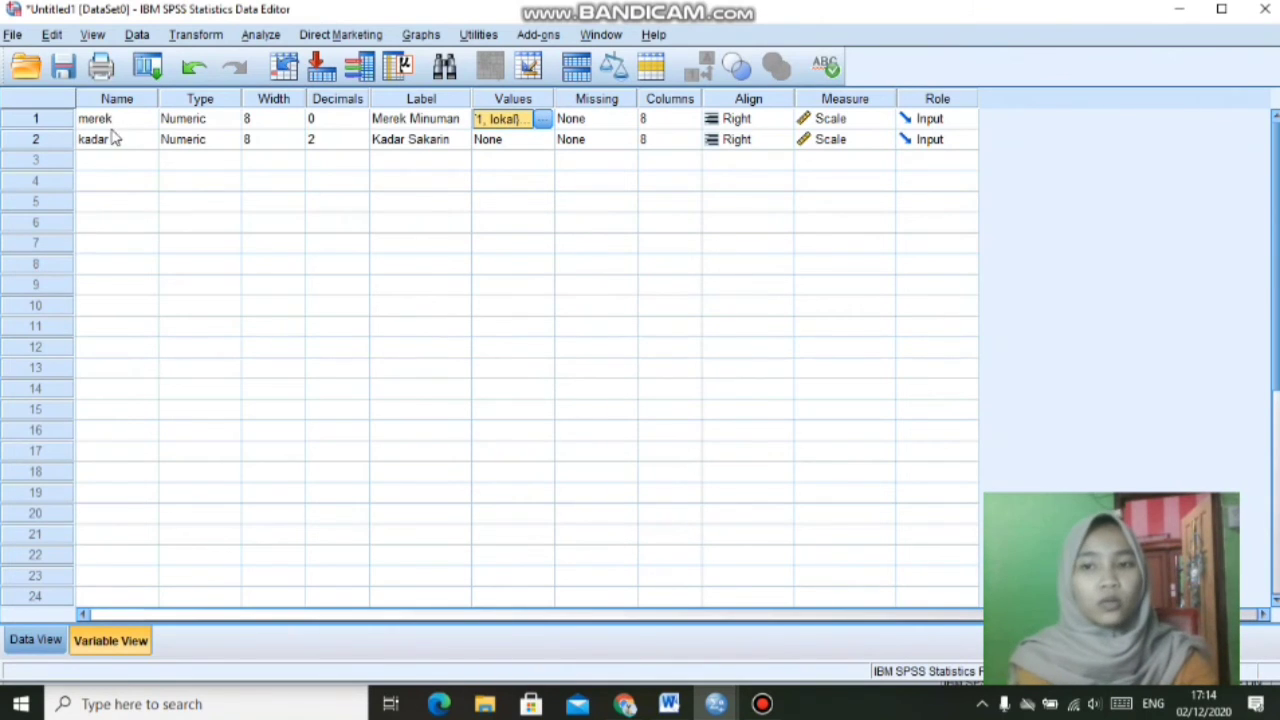
left_click(126, 145)
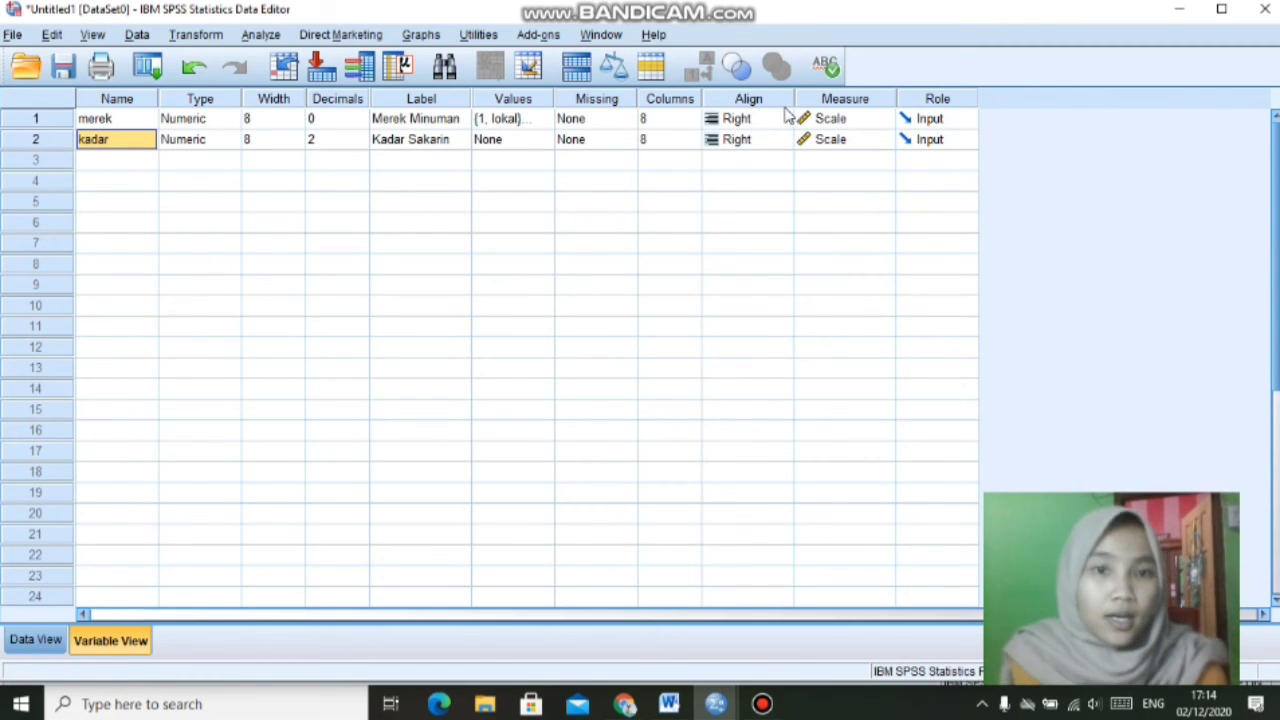
left_click(834, 148)
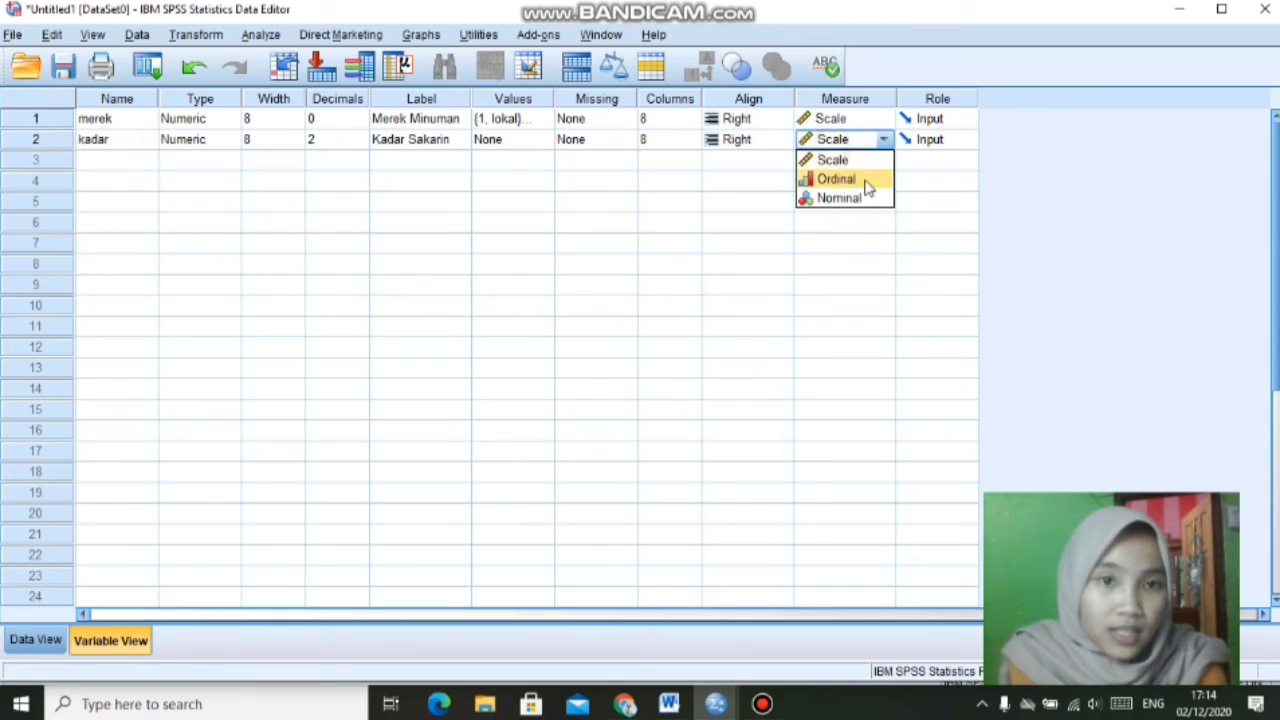
left_click(858, 160)
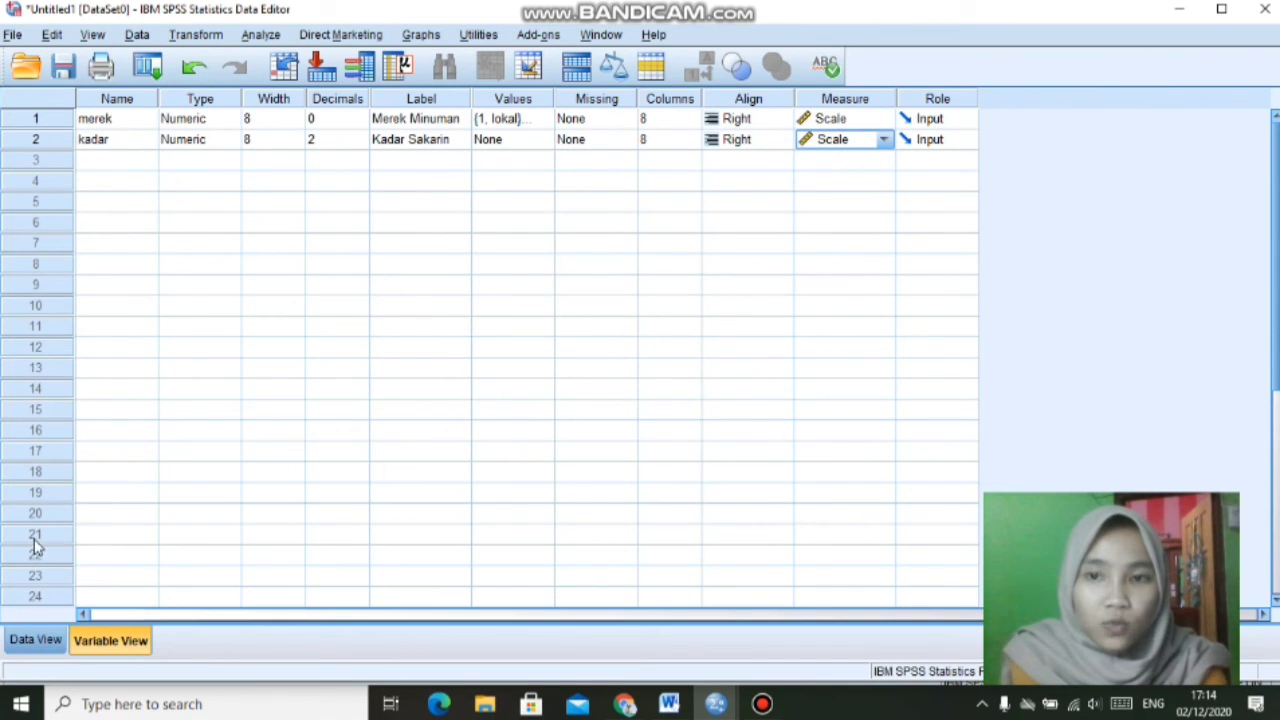
left_click(55, 647)
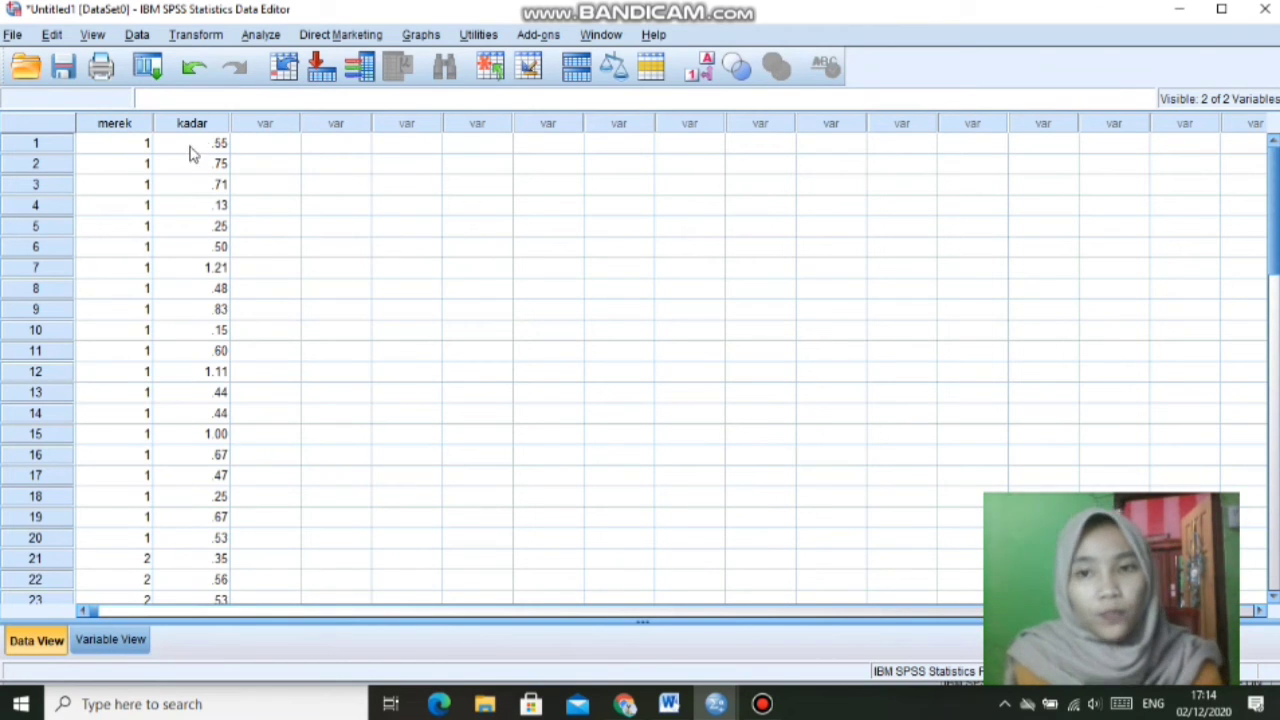
Step: Set up a legacy two-independent-samples Mann-Whitney U test with Kadar Sakarin as the test variable and Merek Minuman as the grouping variable
left_click(261, 35)
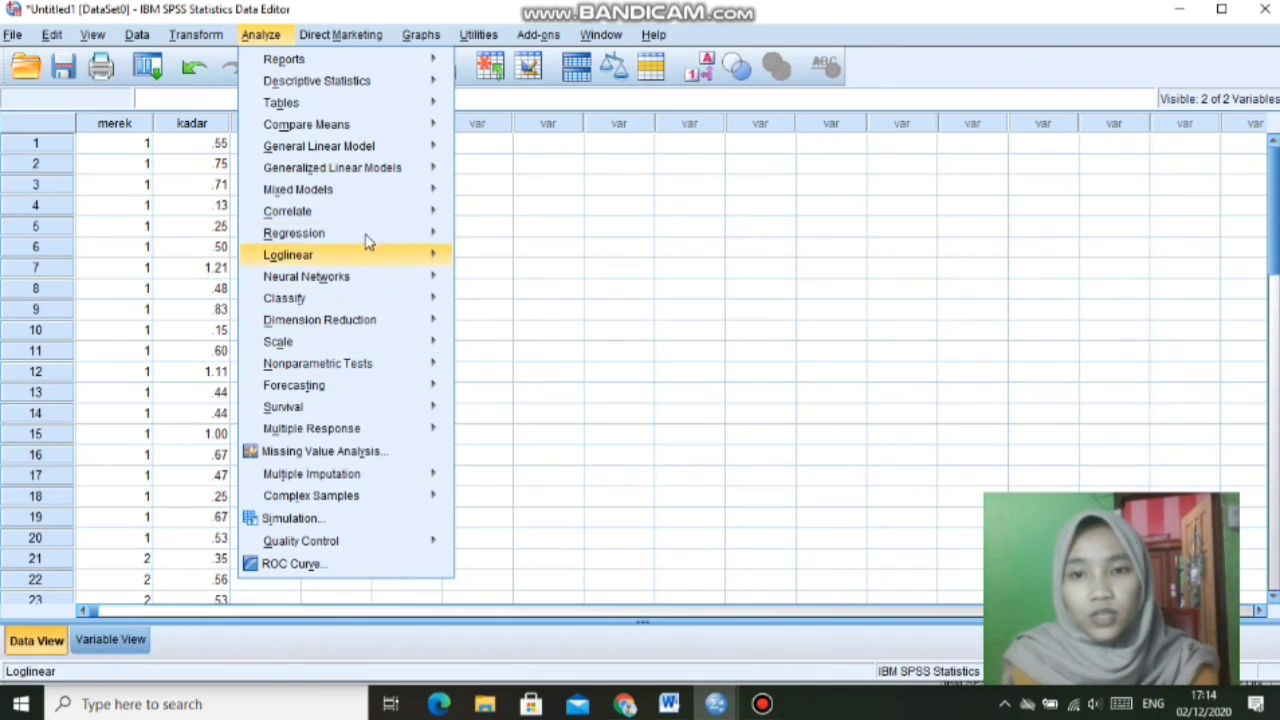
left_click(268, 38)
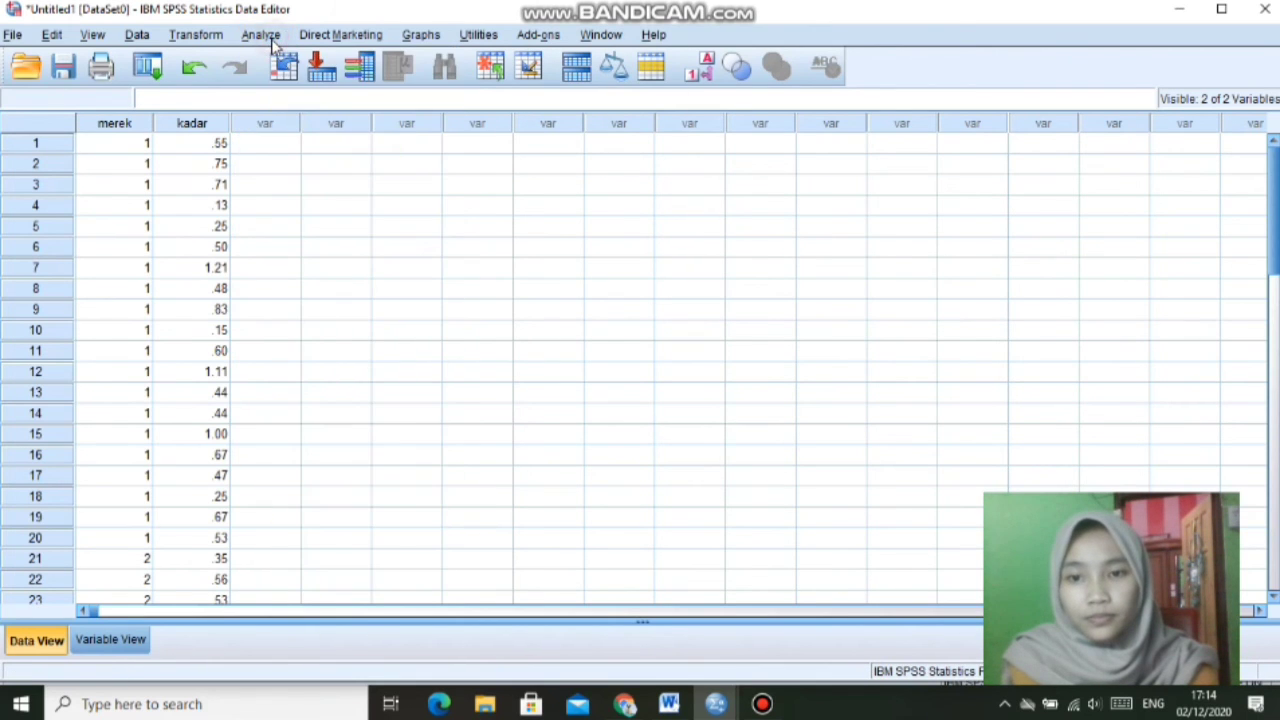
left_click(268, 38)
mouse_move(368, 366)
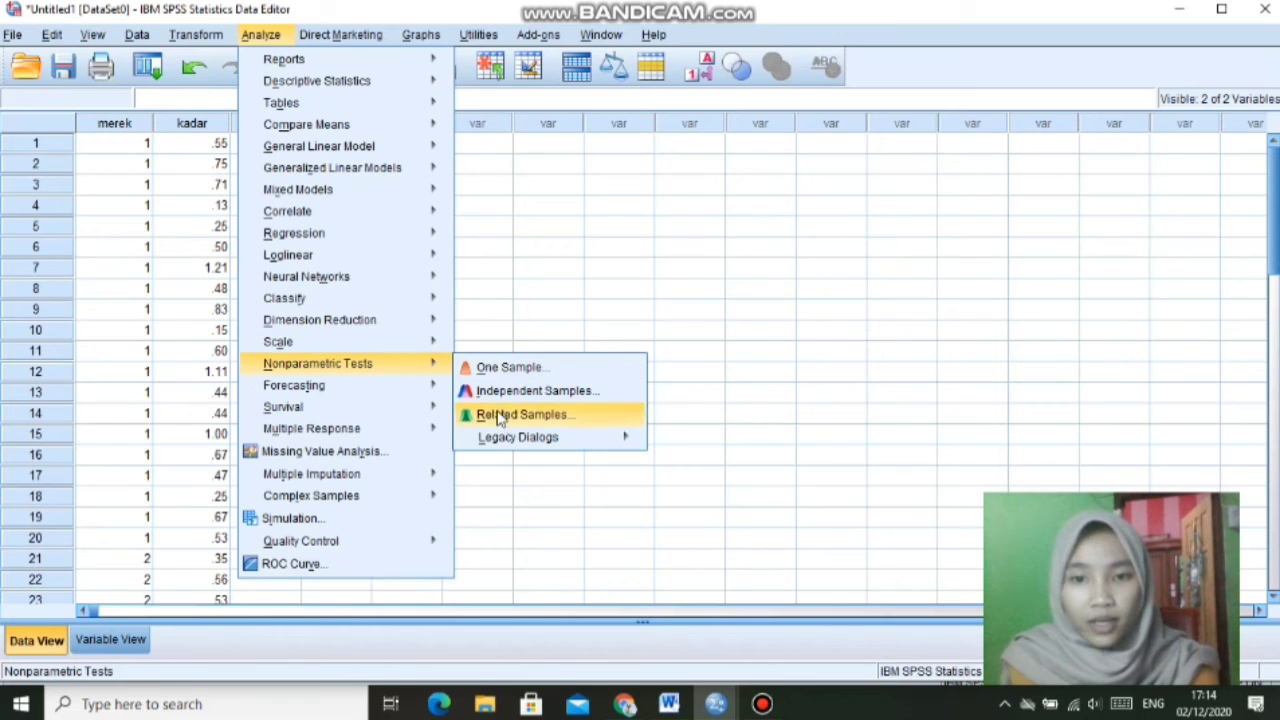
mouse_move(515, 448)
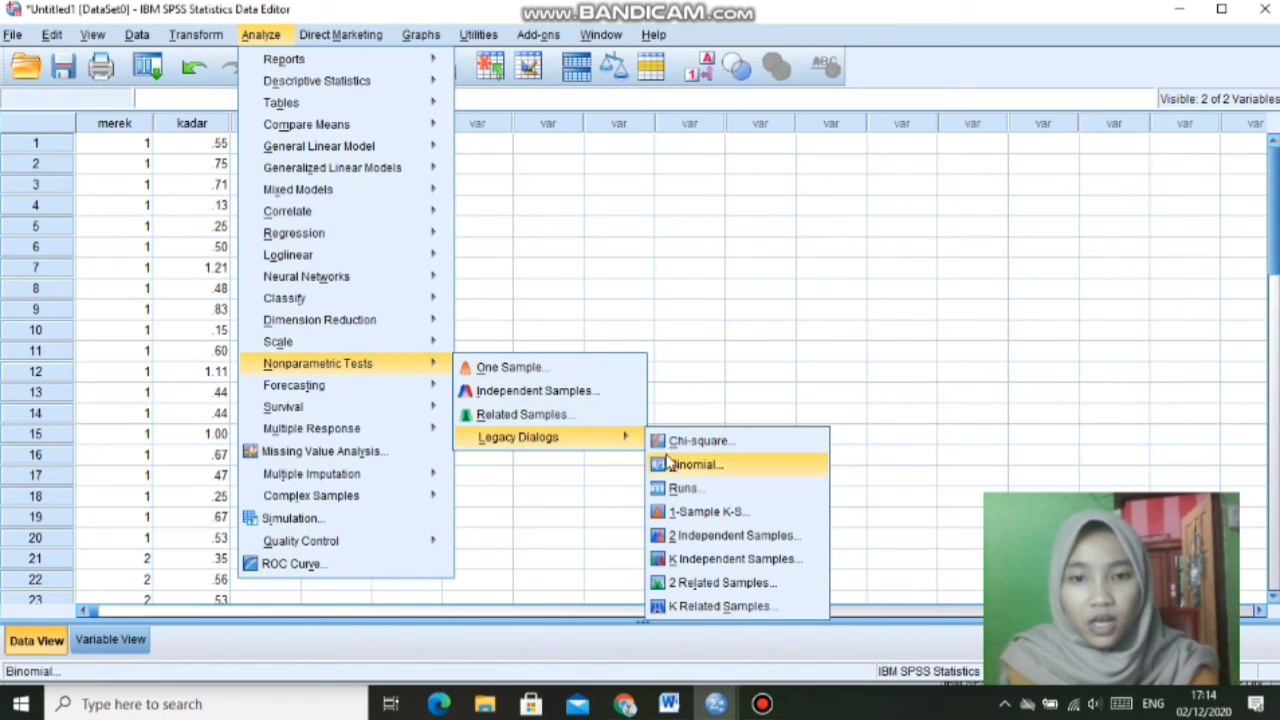
left_click(740, 538)
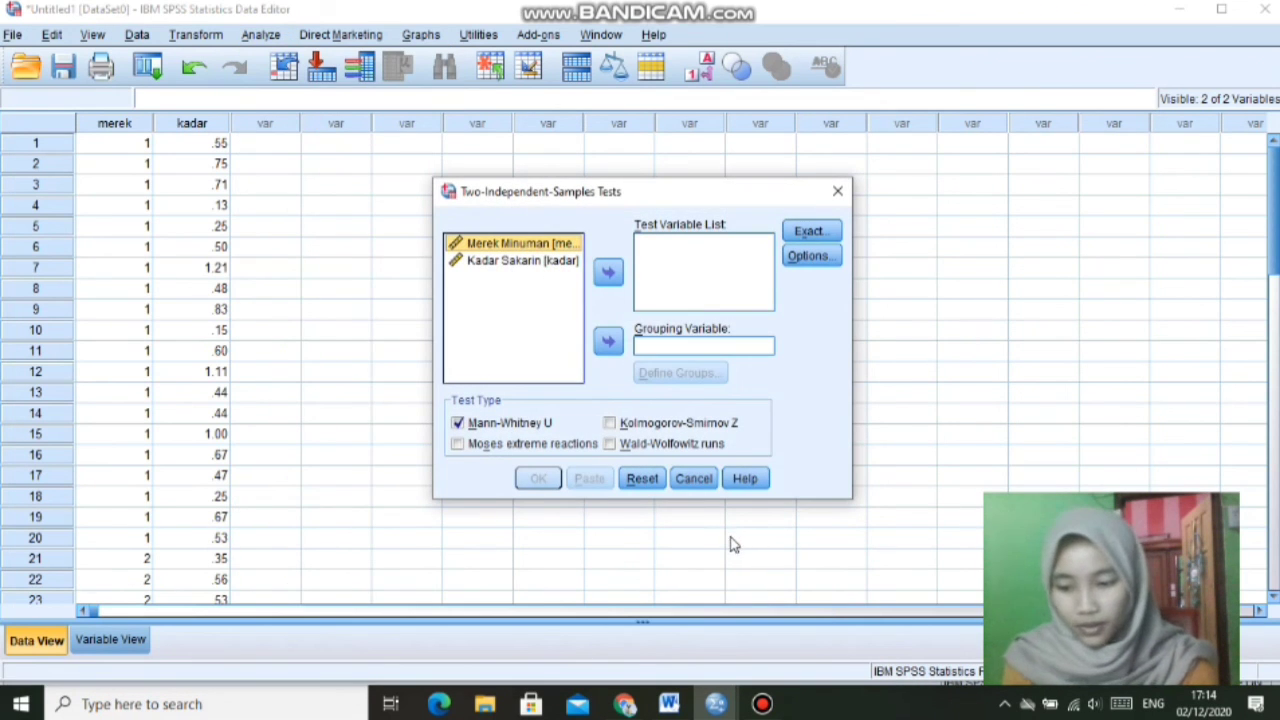
left_click(608, 343)
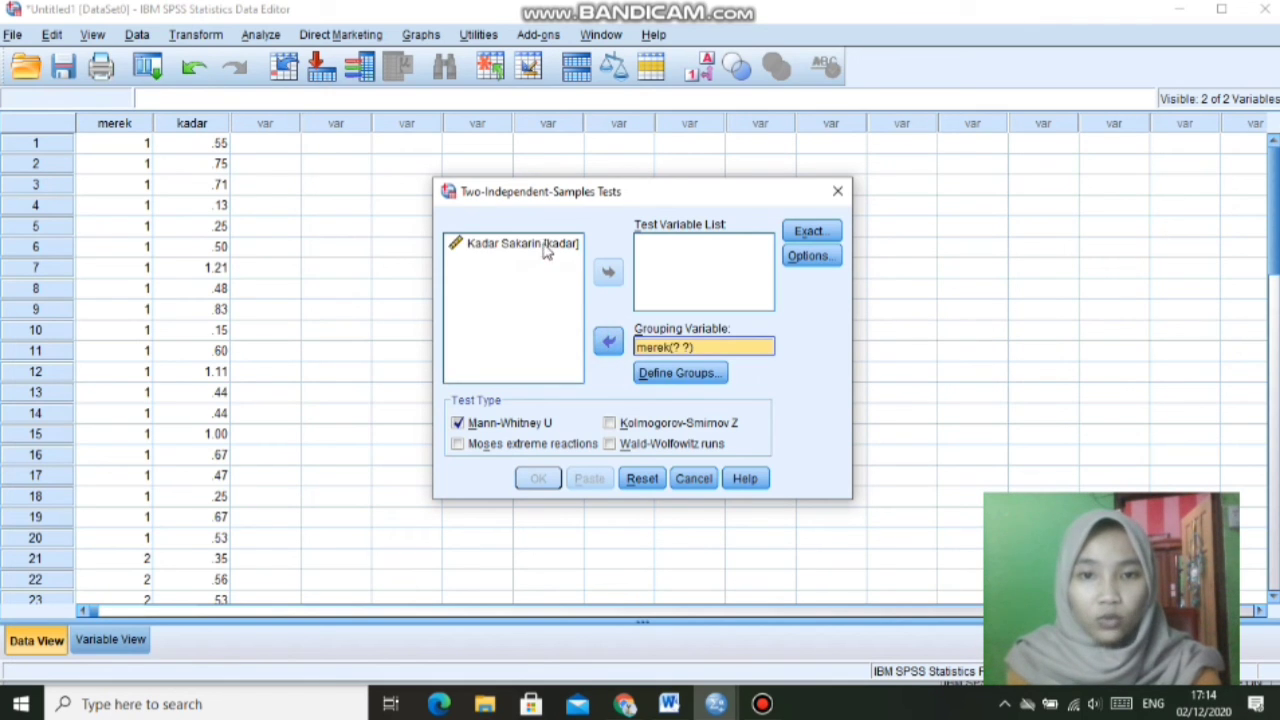
left_click(542, 246)
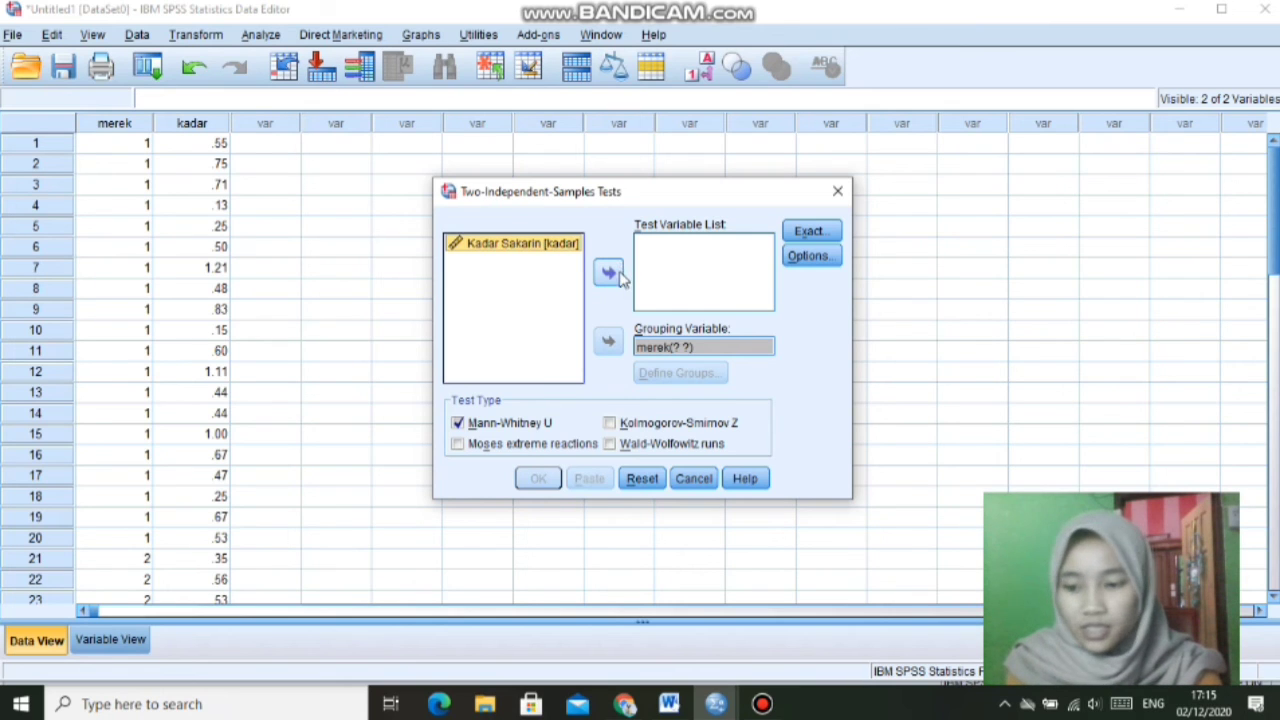
left_click(610, 273)
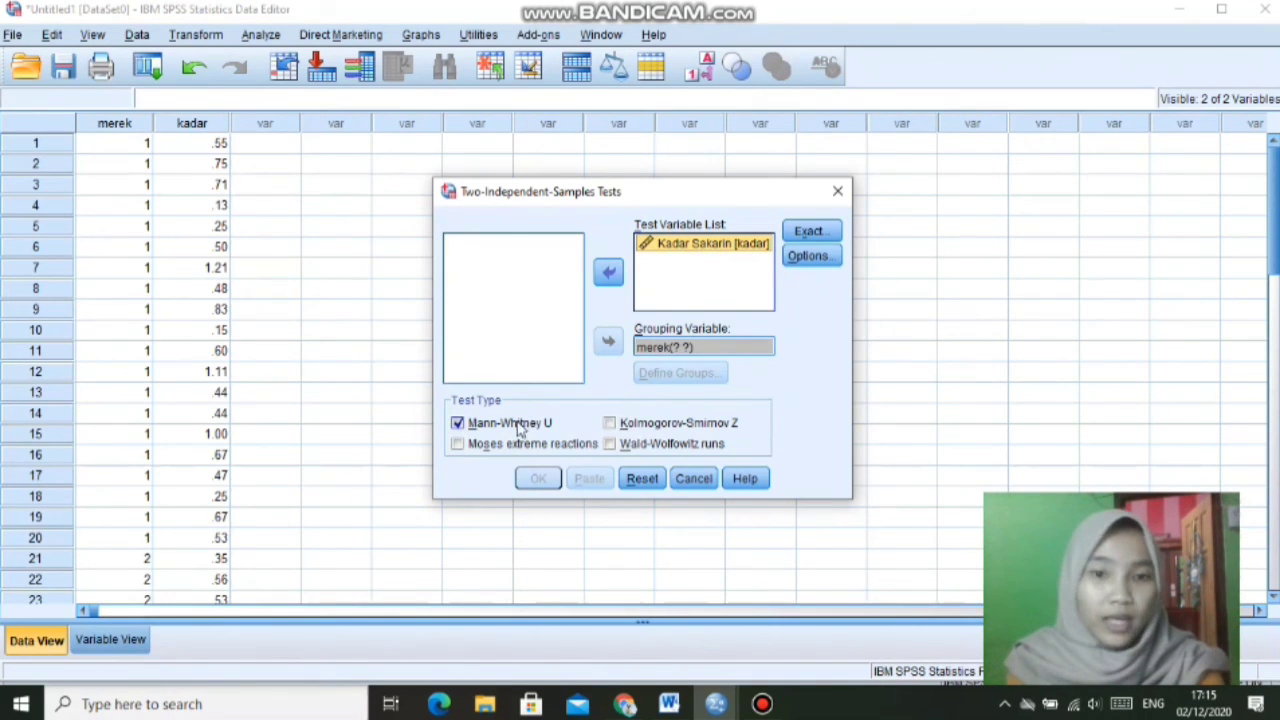
left_click(457, 424)
left_click(457, 424)
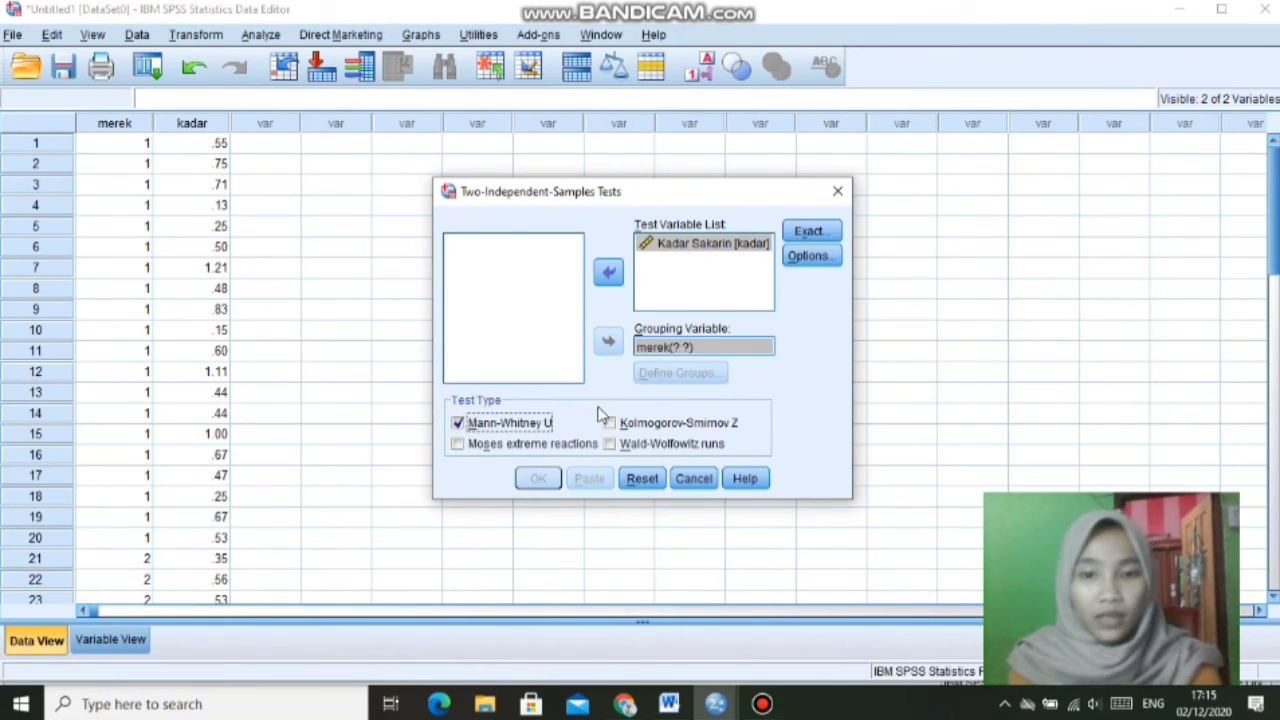
Step: Define the groups of the merek grouping variable as 1 for Group 1 and 2 for Group 2
left_click(695, 350)
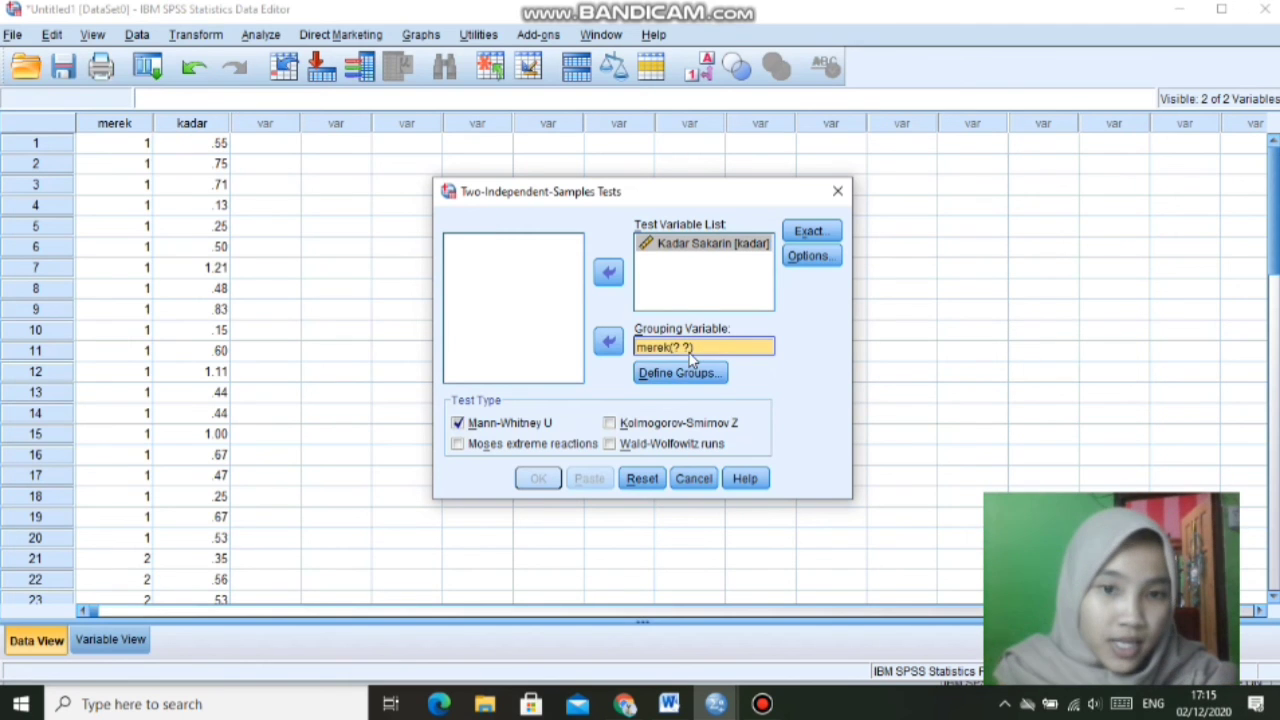
left_click(687, 375)
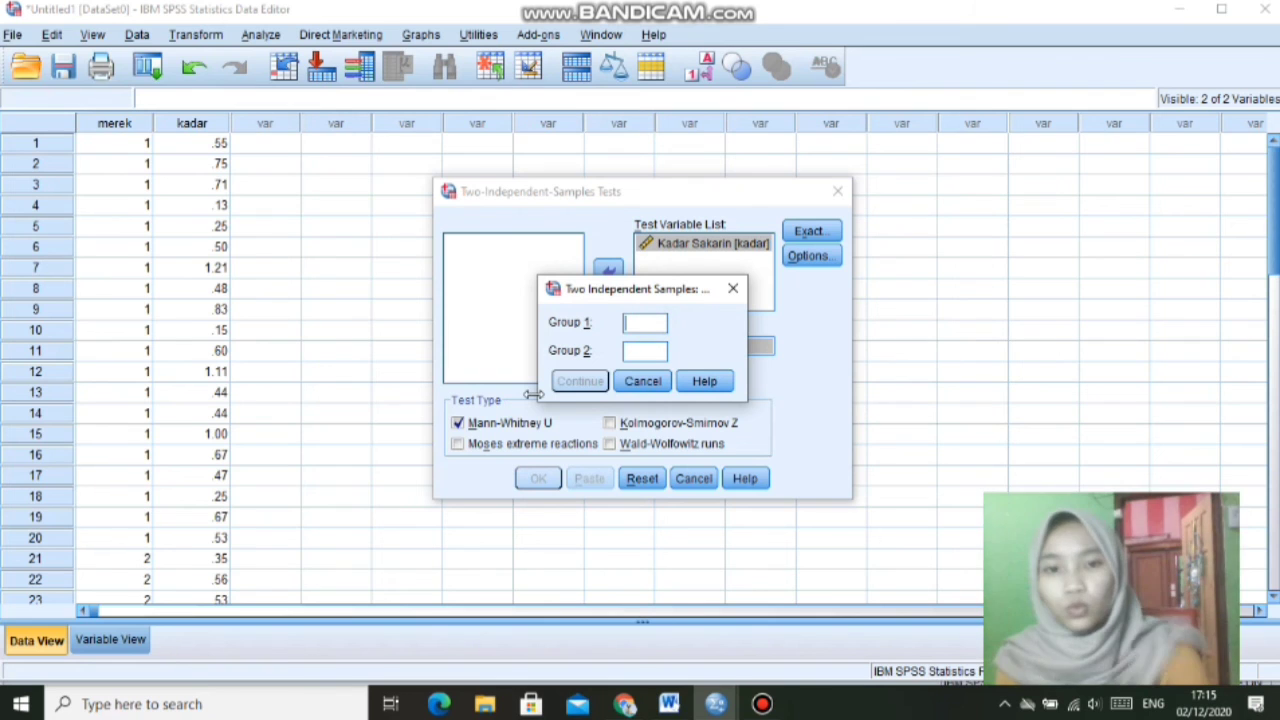
type("1")
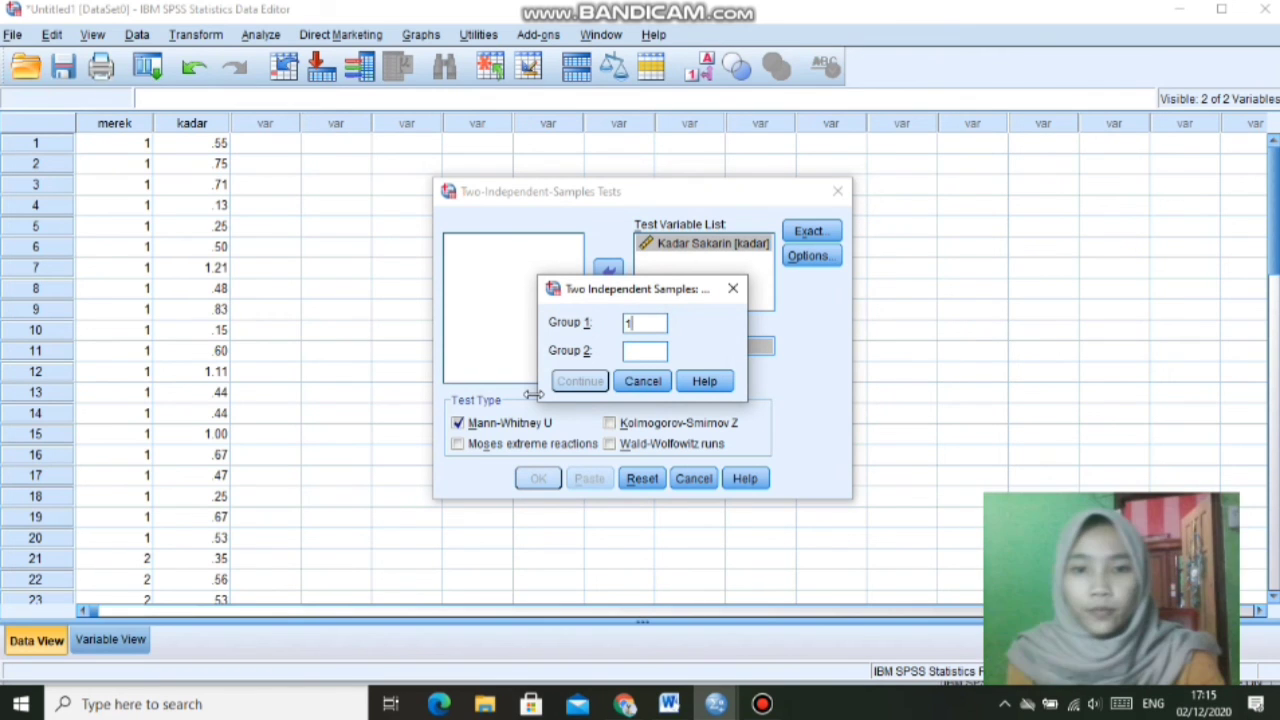
left_click(631, 352)
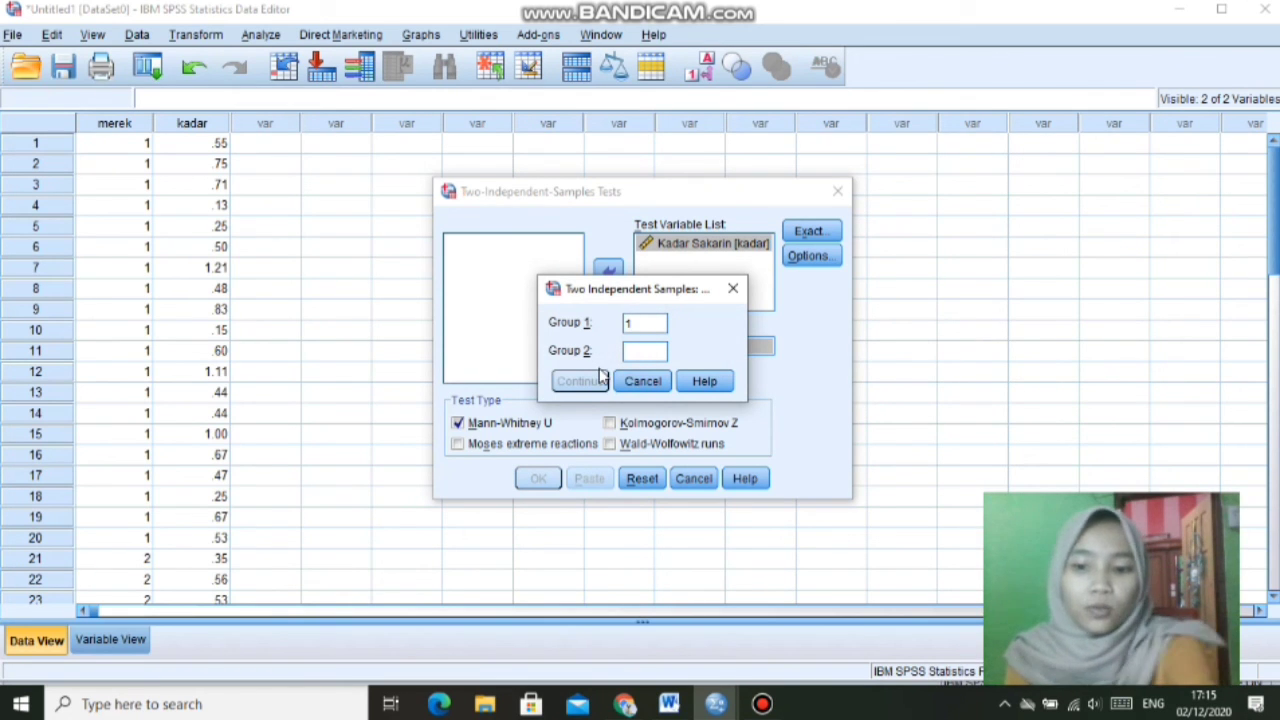
type("2")
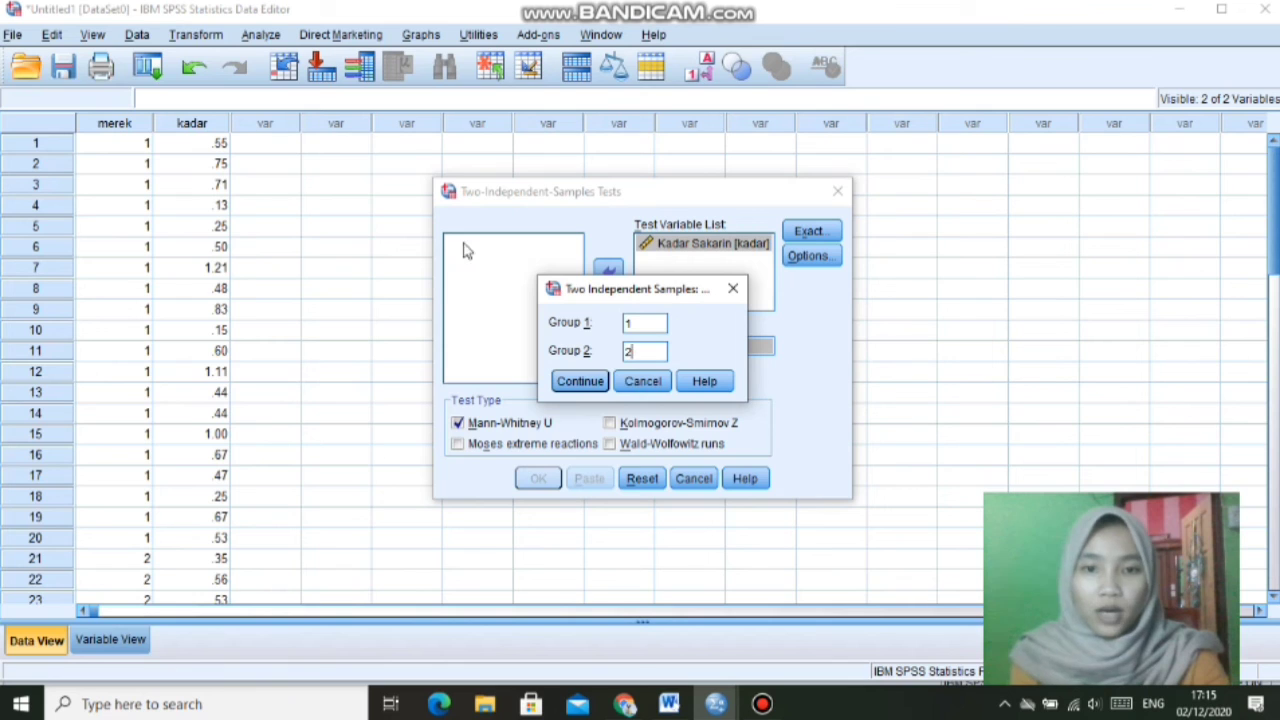
left_click(598, 381)
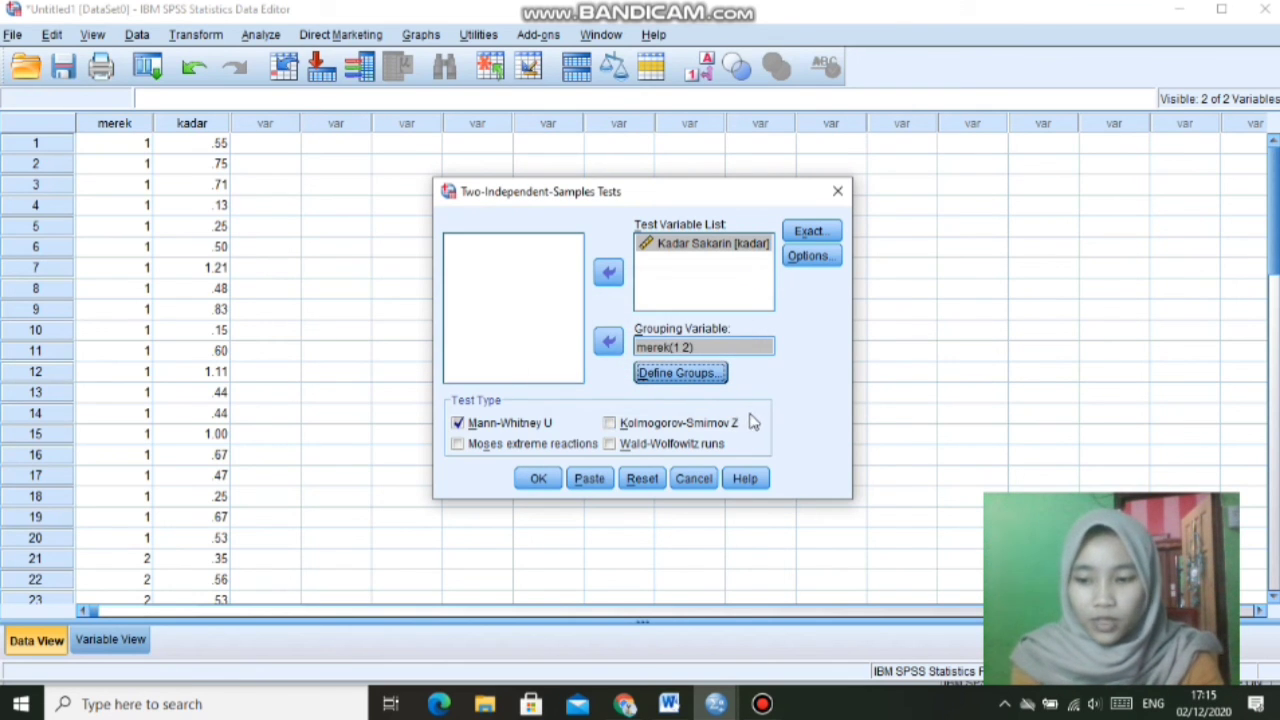
Step: Run the Mann-Whitney test as asymptotic only, with descriptive statistics and missing cases excluded test-by-test
left_click(818, 240)
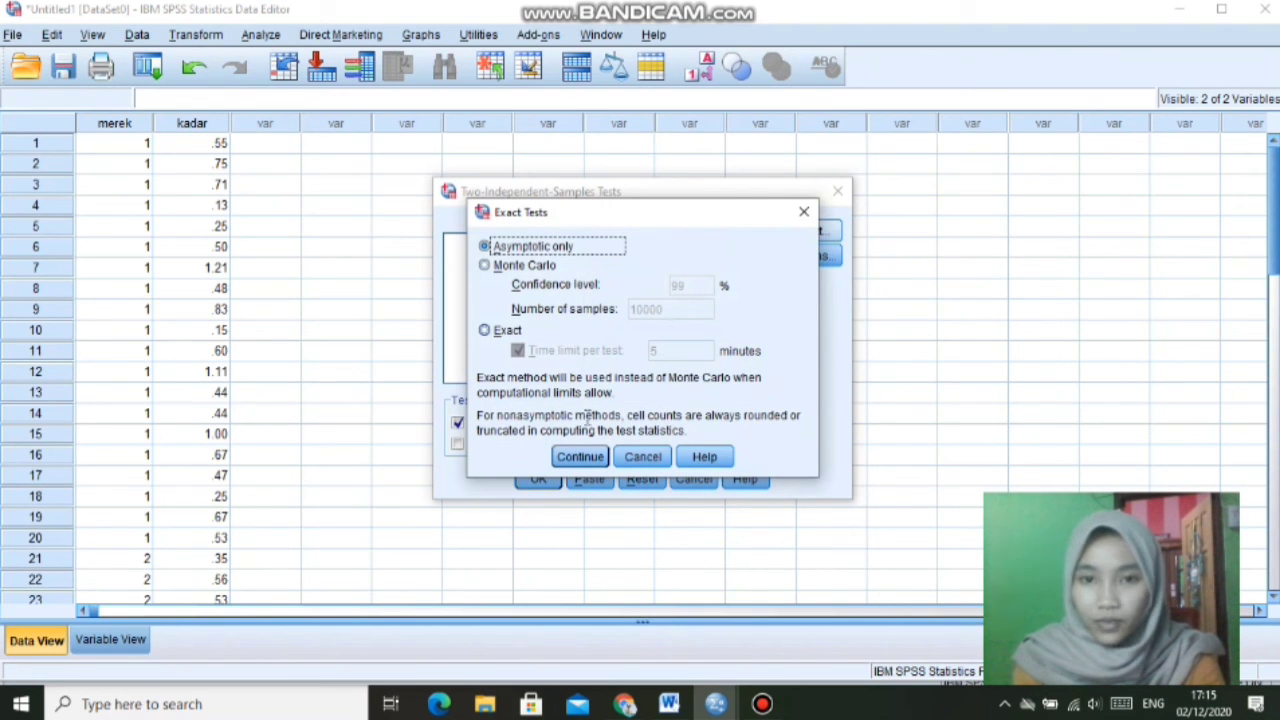
left_click(578, 458)
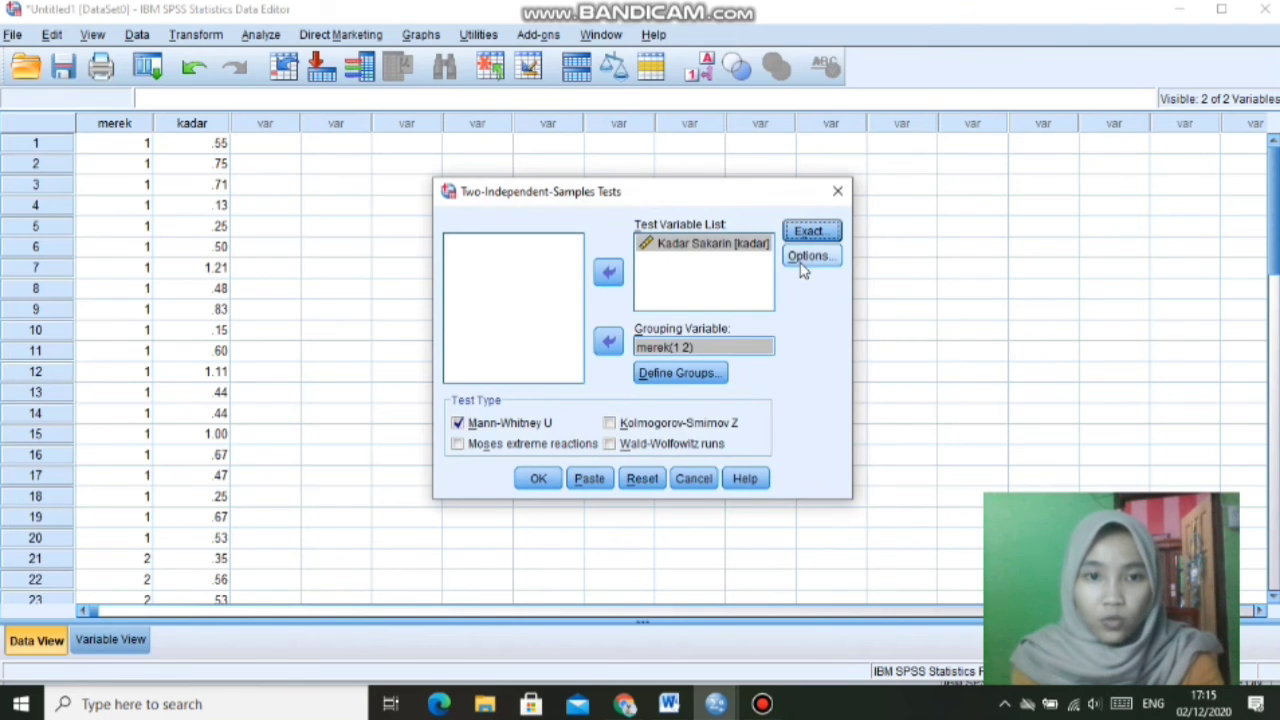
left_click(810, 256)
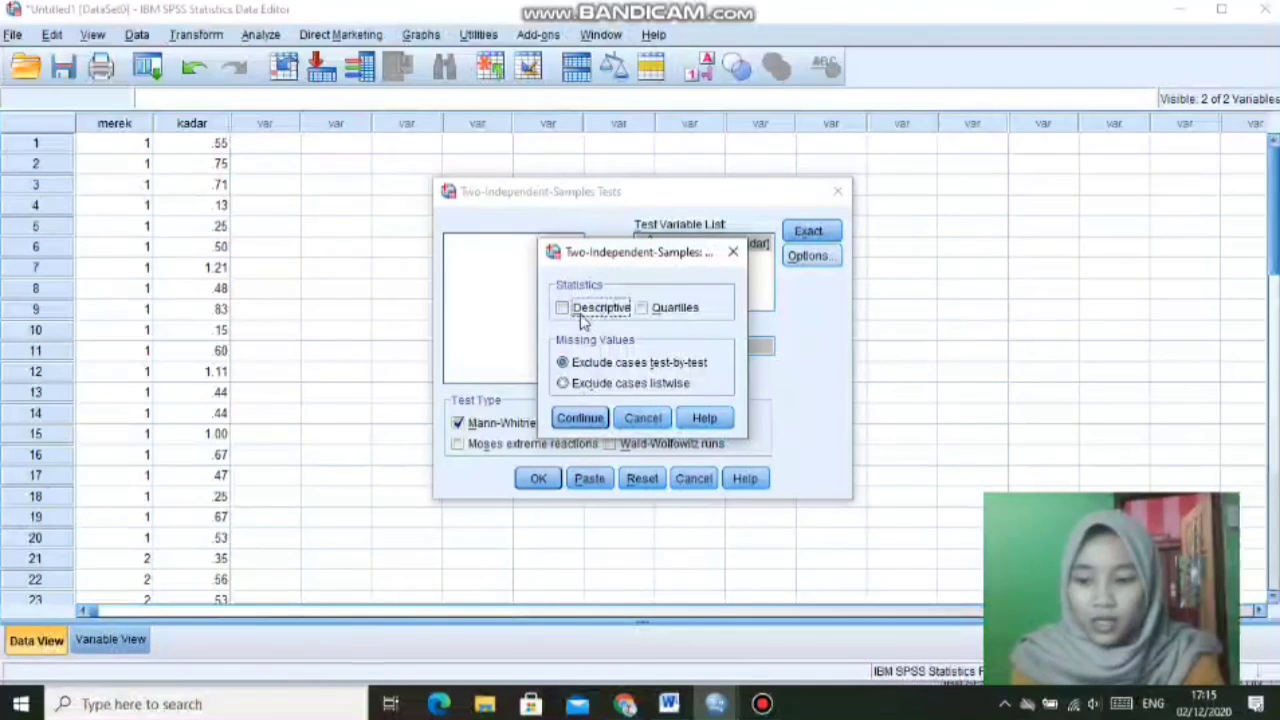
left_click(564, 309)
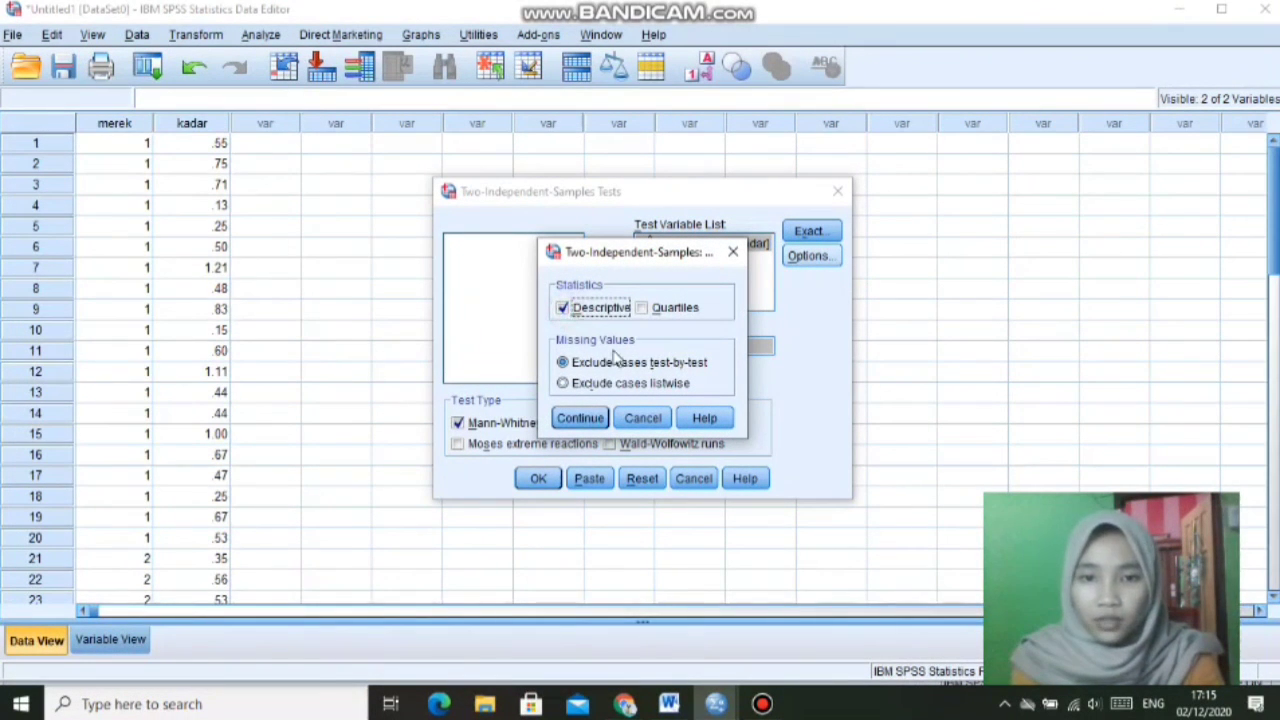
left_click(563, 364)
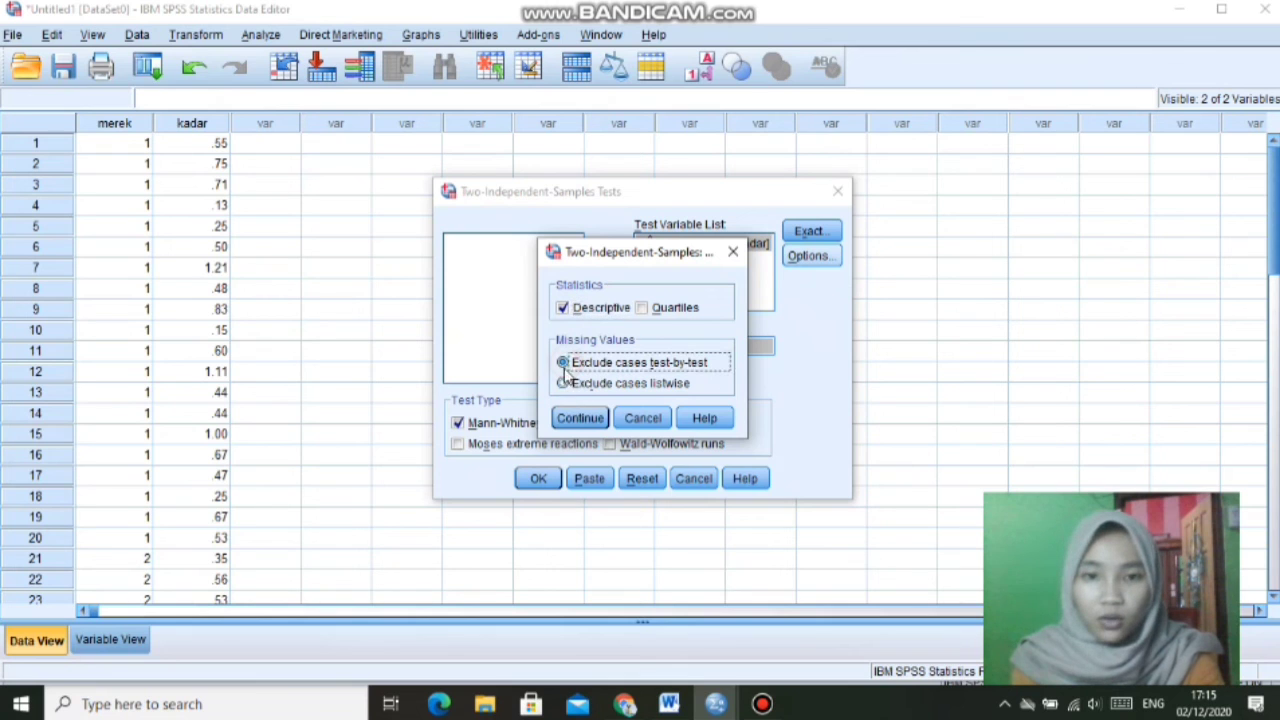
left_click(585, 420)
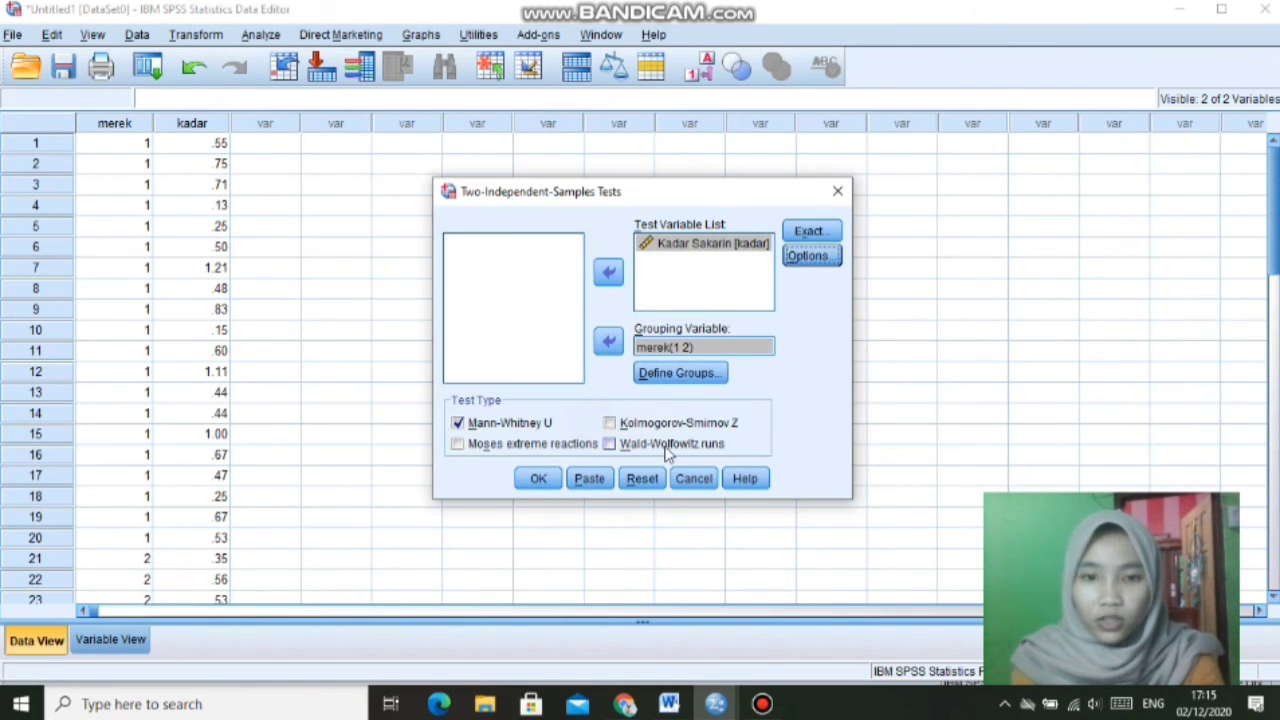
left_click(545, 479)
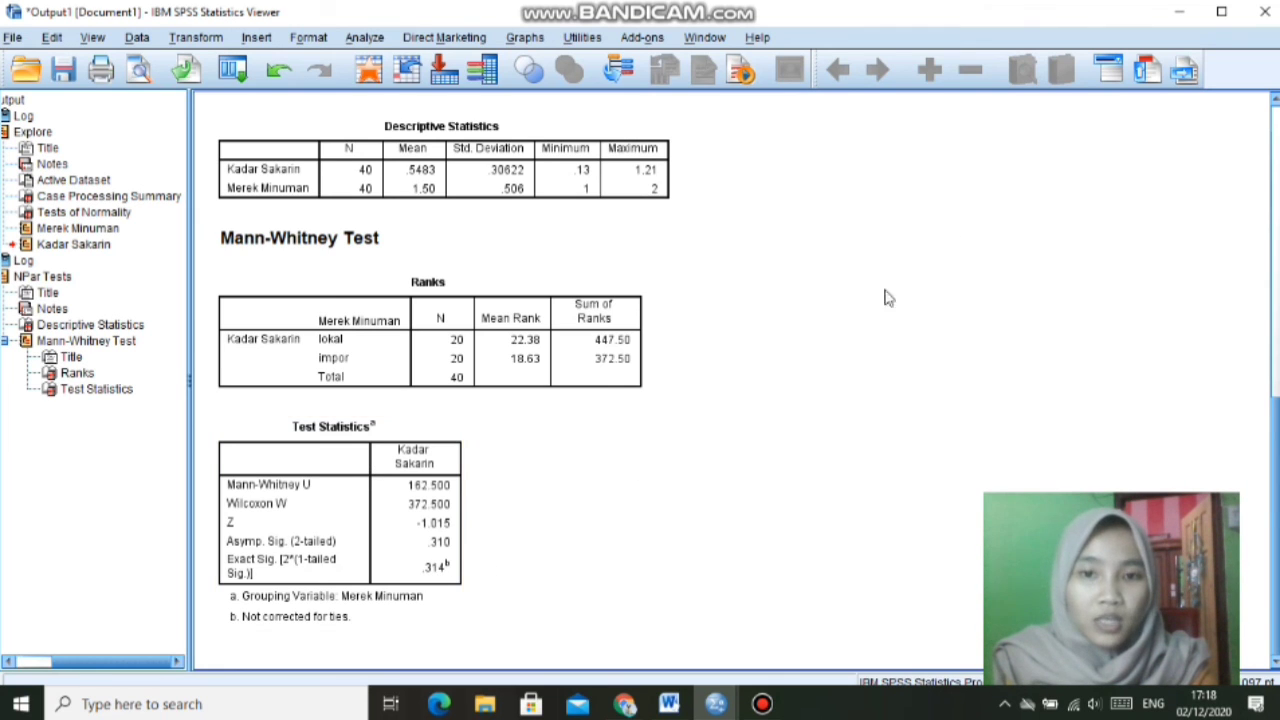
Step: Examine the Tests of Normality table and the Mann-Whitney ranks and test statistics for Kadar Sakarin
left_click(1274, 99)
left_click_drag(1275, 100, 1275, 106)
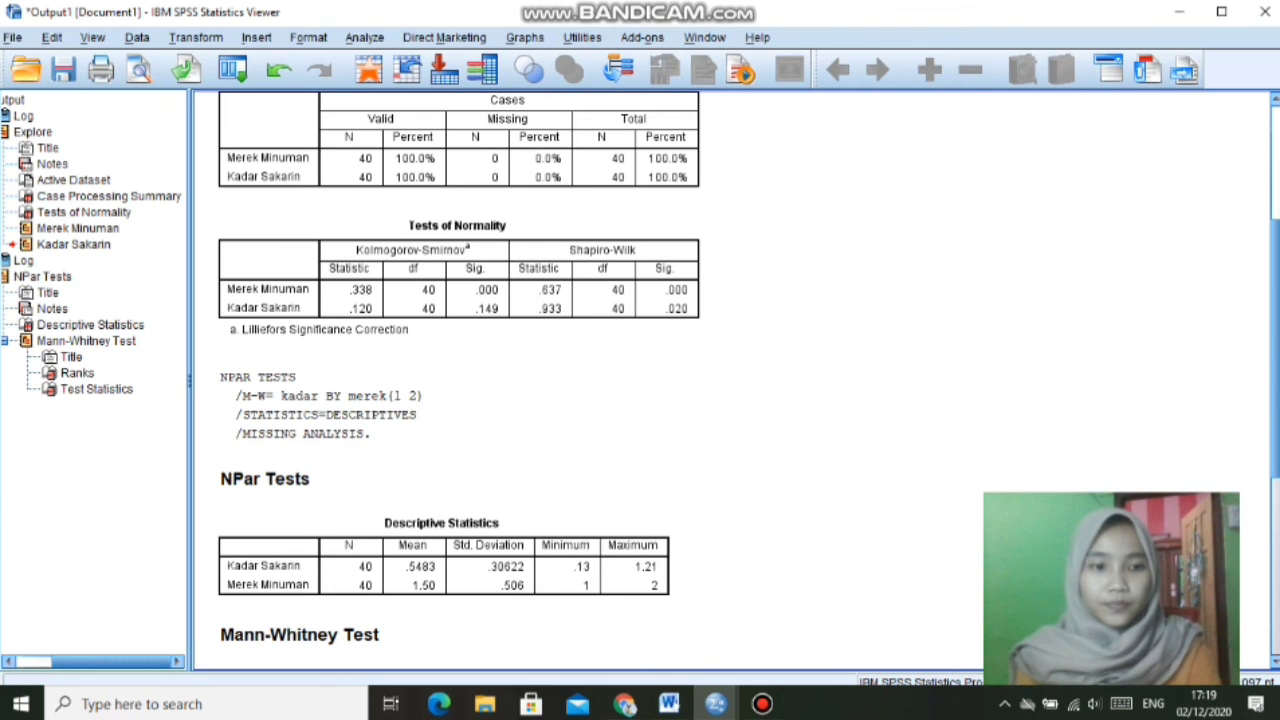
scroll(1275, 665, "down", 5)
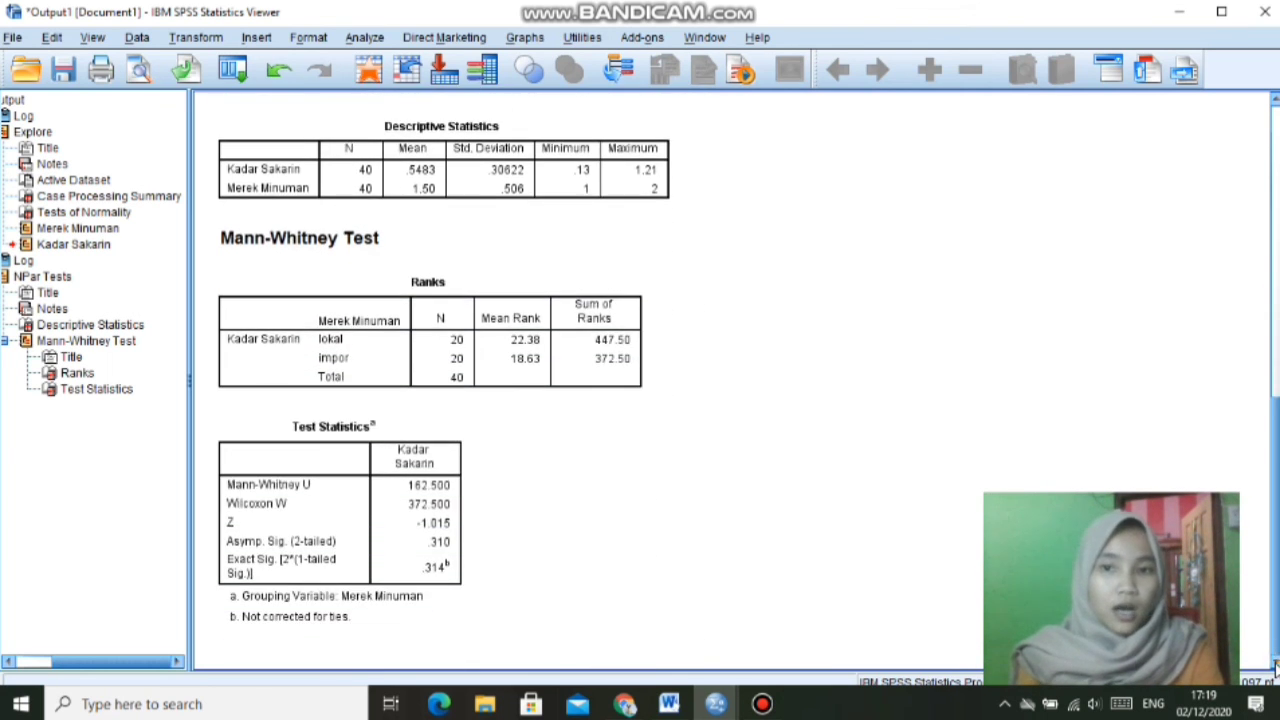